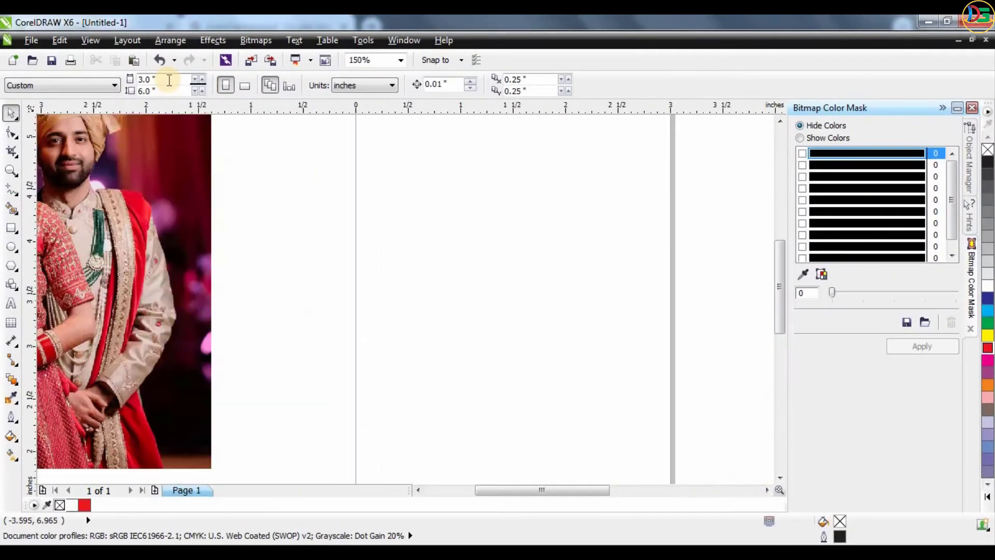
# Create a 3 by 6 inch rectangle that exactly matches the page
pyautogui.click(155, 79)
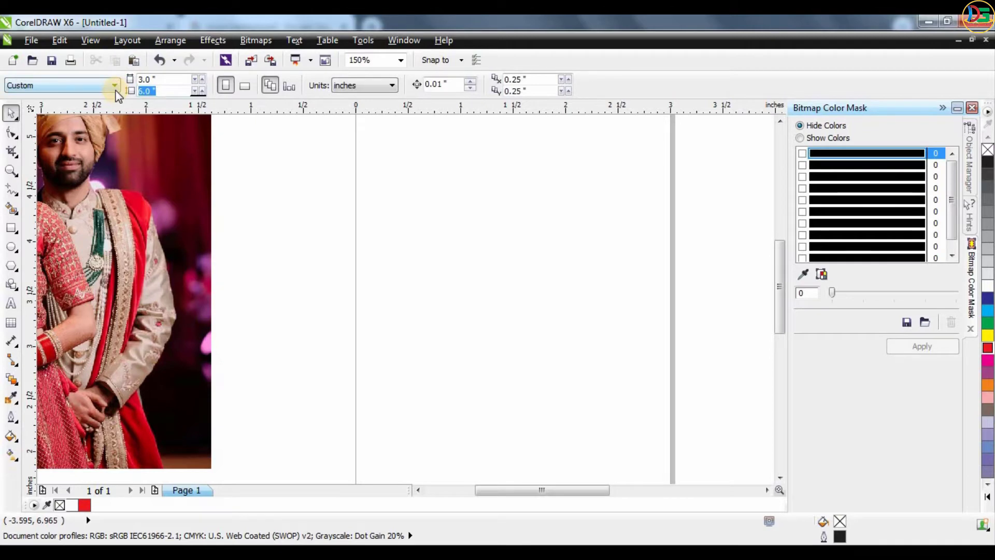
pyautogui.write('6')
pyautogui.scroll(-2, 481, 235)
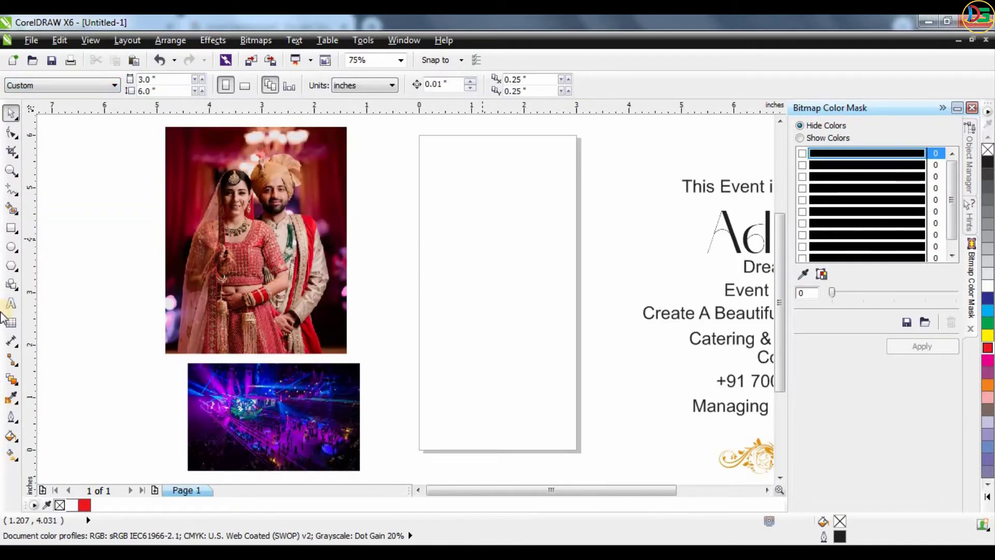
pyautogui.click(9, 228)
pyautogui.doubleClick(9, 228)
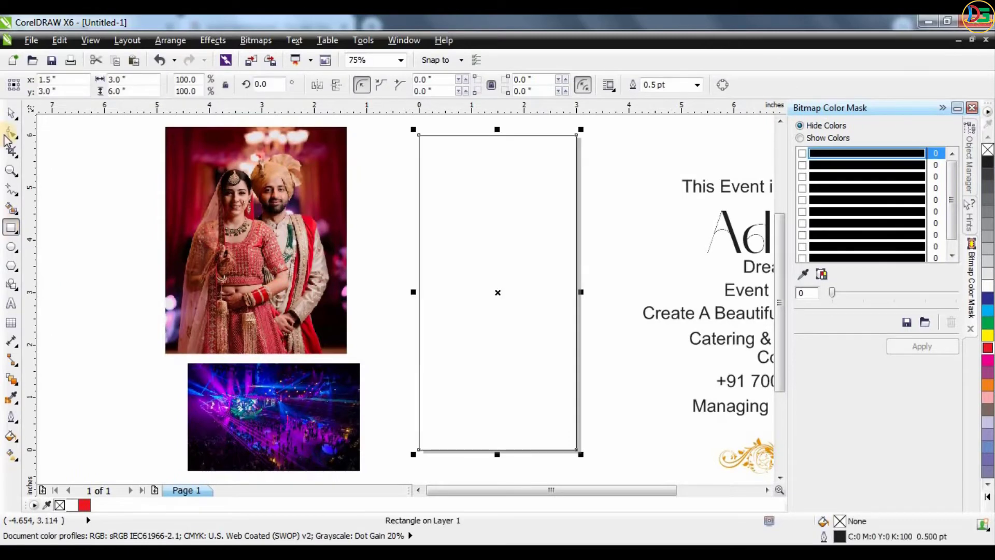
# Move the concert crowd photo up and right toward the page
pyautogui.click(12, 117)
pyautogui.click(600, 251)
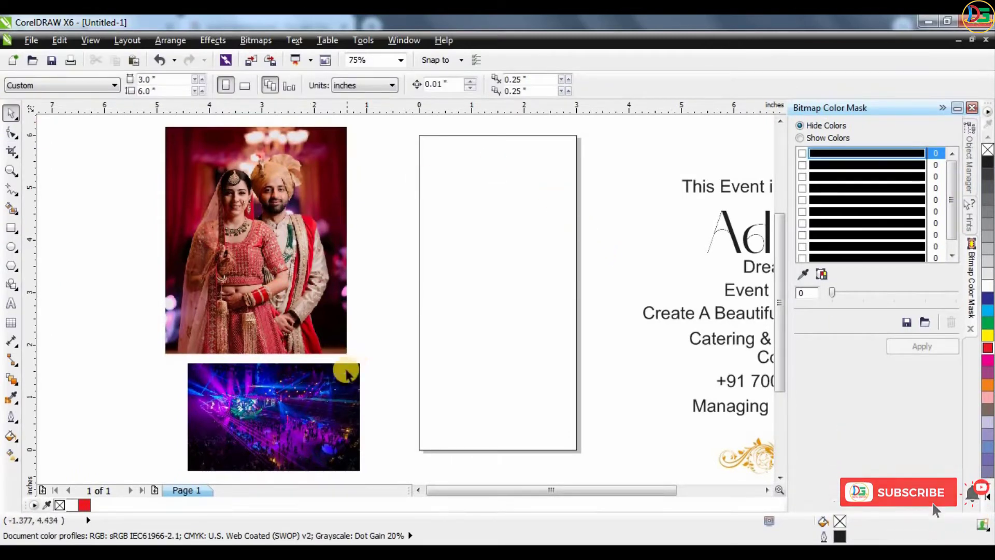
pyautogui.moveTo(347, 373)
pyautogui.mouseDown()
pyautogui.moveTo(482, 268)
pyautogui.moveTo(484, 296)
pyautogui.moveTo(501, 311)
pyautogui.mouseUp()
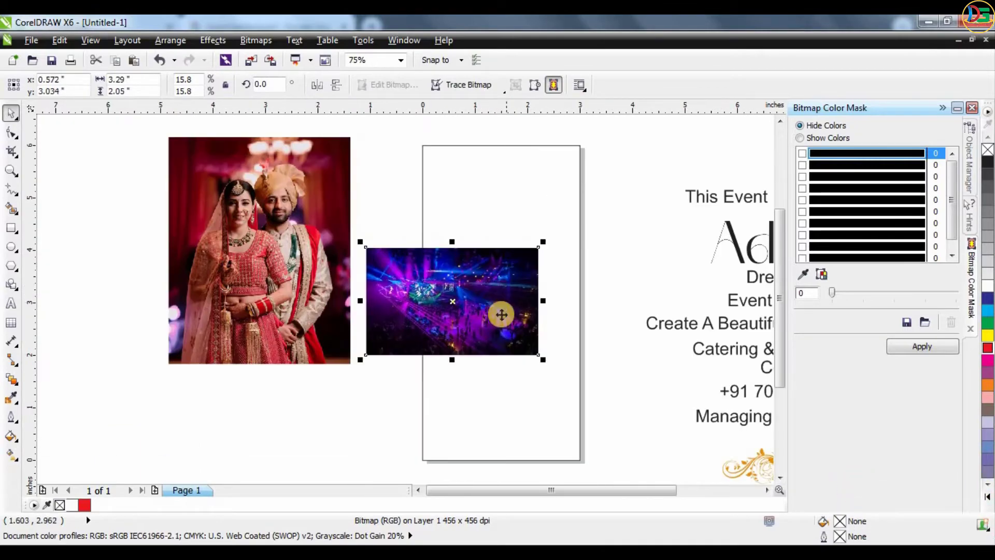
# Roughly enlarge the concert photo and drag it over the page with its handles
pyautogui.scroll(4, 501, 315)
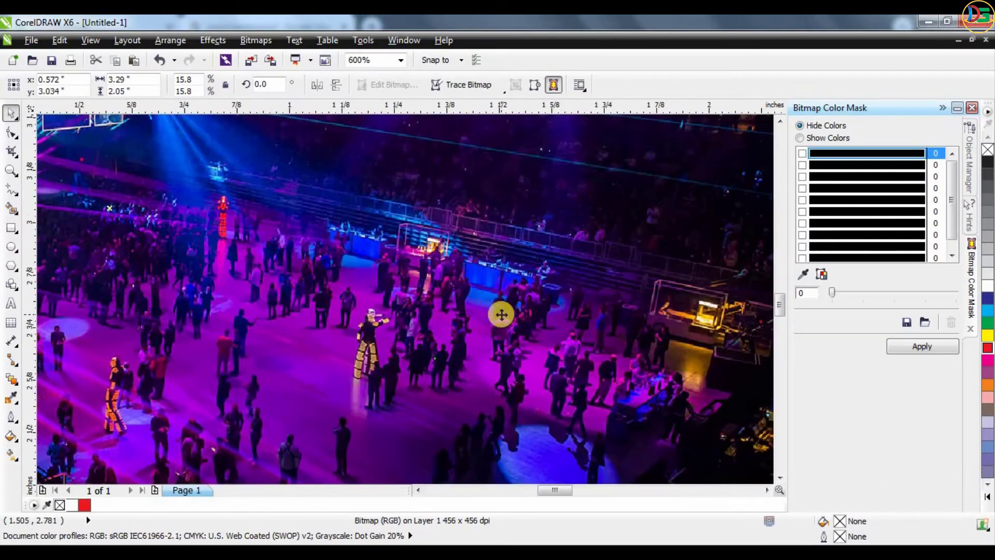
pyautogui.scroll(-2, 500, 314)
pyautogui.scroll(2, 441, 311)
pyautogui.scroll(-2, 446, 281)
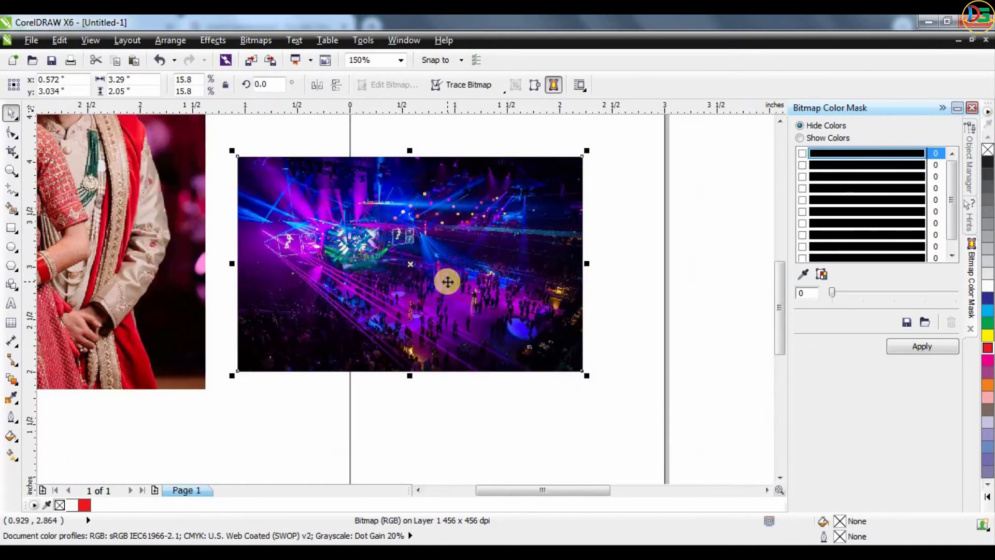
pyautogui.moveTo(589, 376); pyautogui.dragTo(693, 442)
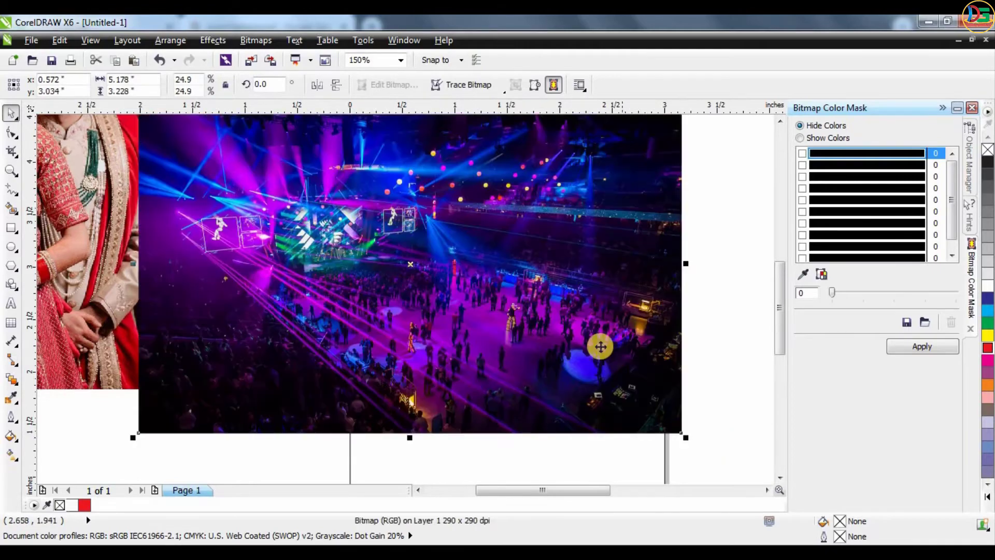
pyautogui.scroll(-2, 600, 344)
pyautogui.moveTo(576, 319); pyautogui.dragTo(602, 254)
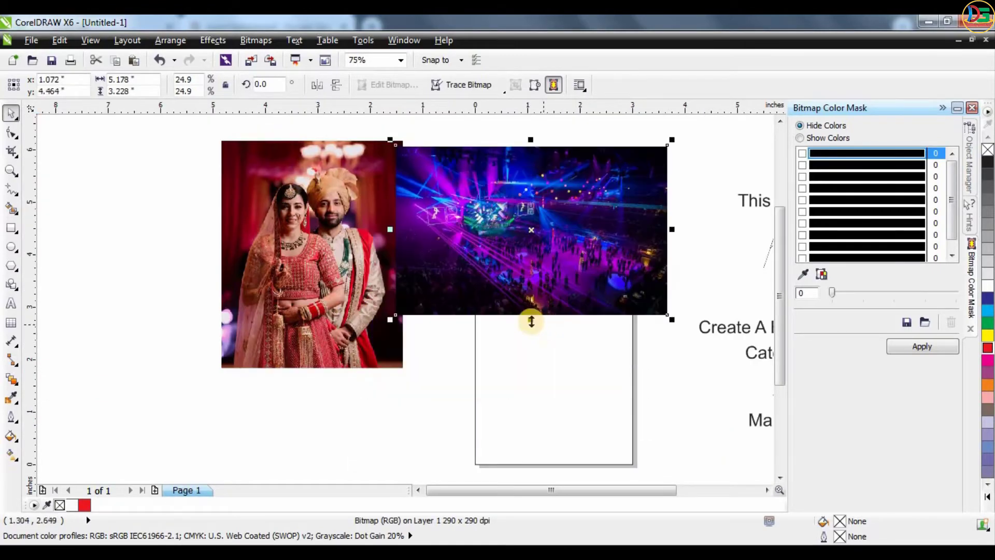
pyautogui.moveTo(532, 315); pyautogui.dragTo(544, 426)
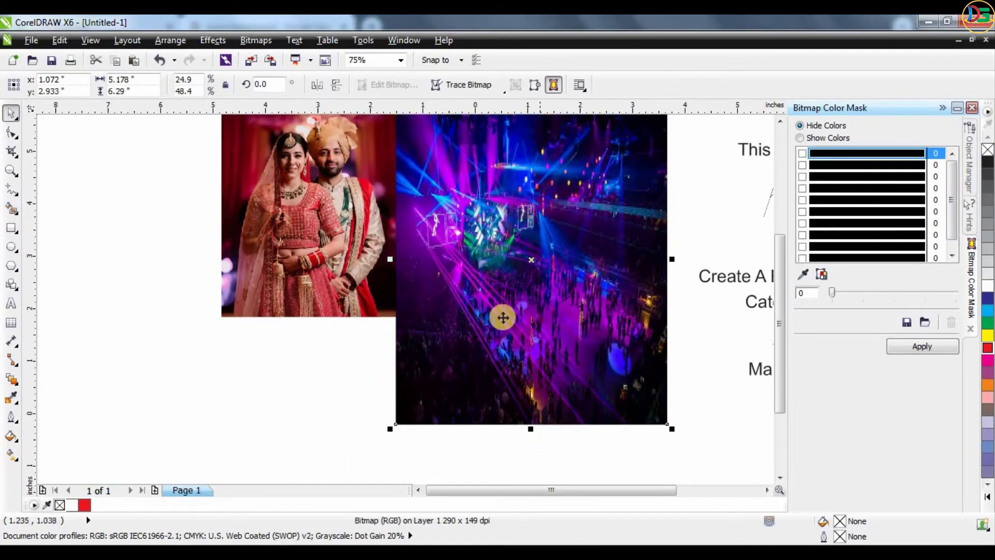
pyautogui.moveTo(390, 261); pyautogui.dragTo(380, 259)
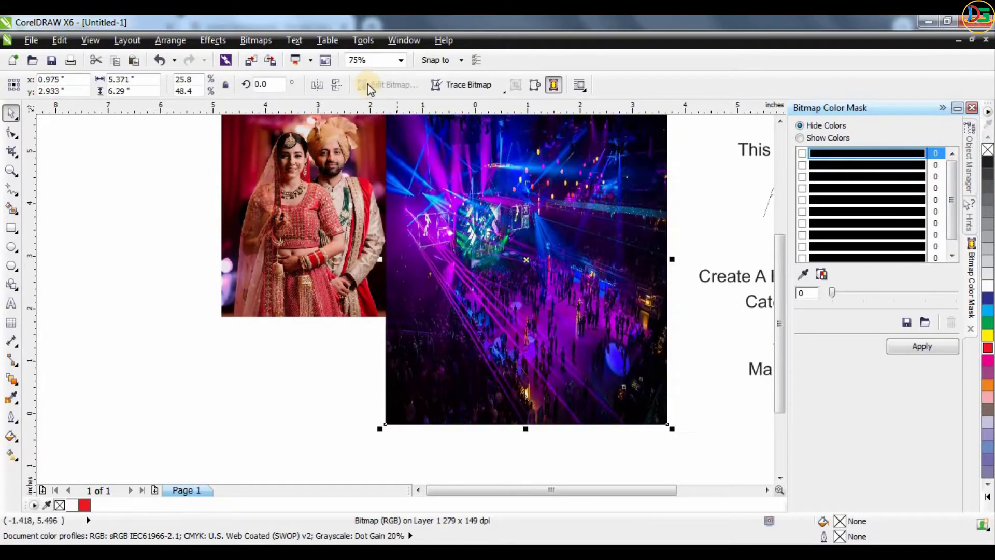
# Set the photo to 3 inches wide and 6 inches tall, aligned exactly with the page
pyautogui.scroll(1, 568, 185)
pyautogui.scroll(-1, 438, 262)
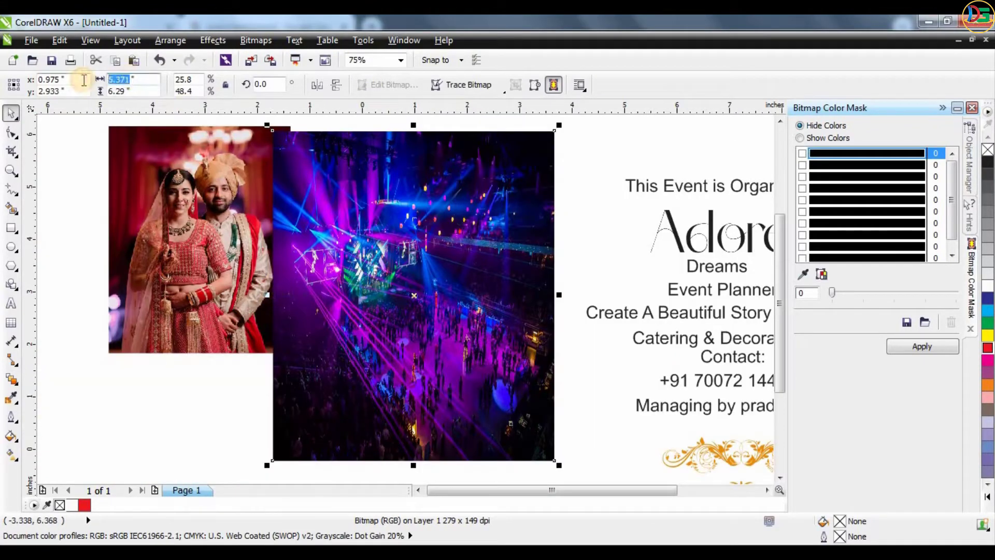
pyautogui.write('3')
pyautogui.press('Tab')
pyautogui.write('6')
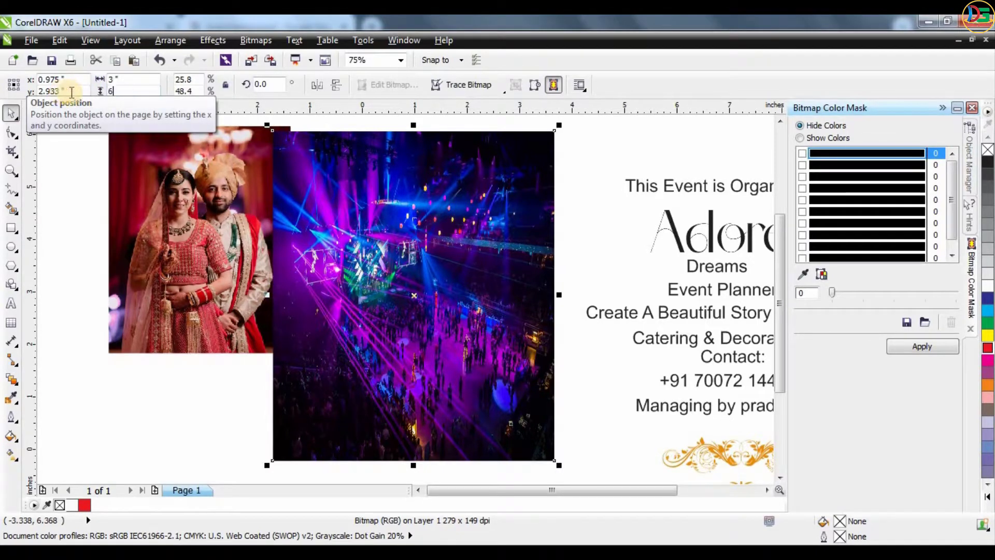
pyautogui.press('Return')
pyautogui.moveTo(380, 217); pyautogui.dragTo(409, 215)
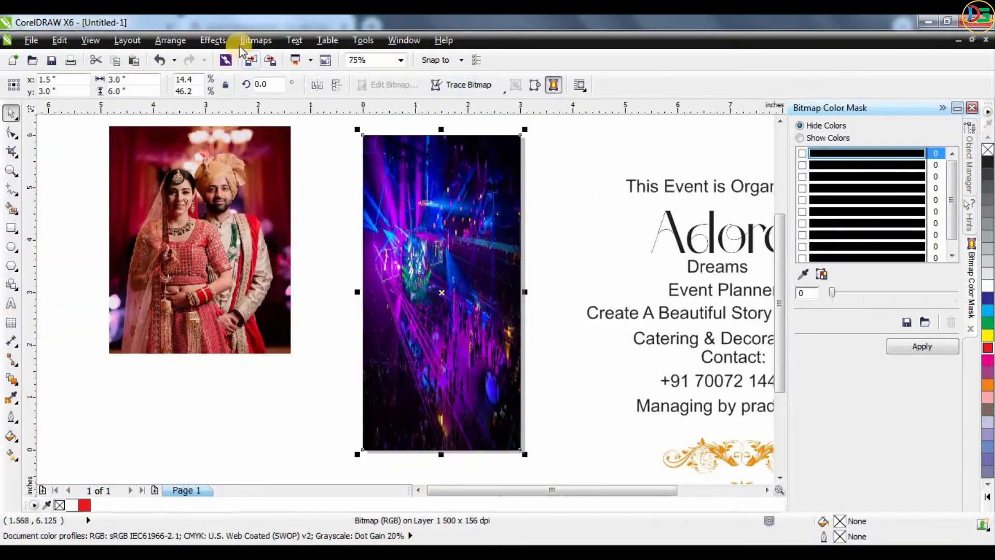
# Apply an 84-pixel-radius Gaussian Blur to the concert photo, previewing 32 and 50 along the way
pyautogui.click(254, 40)
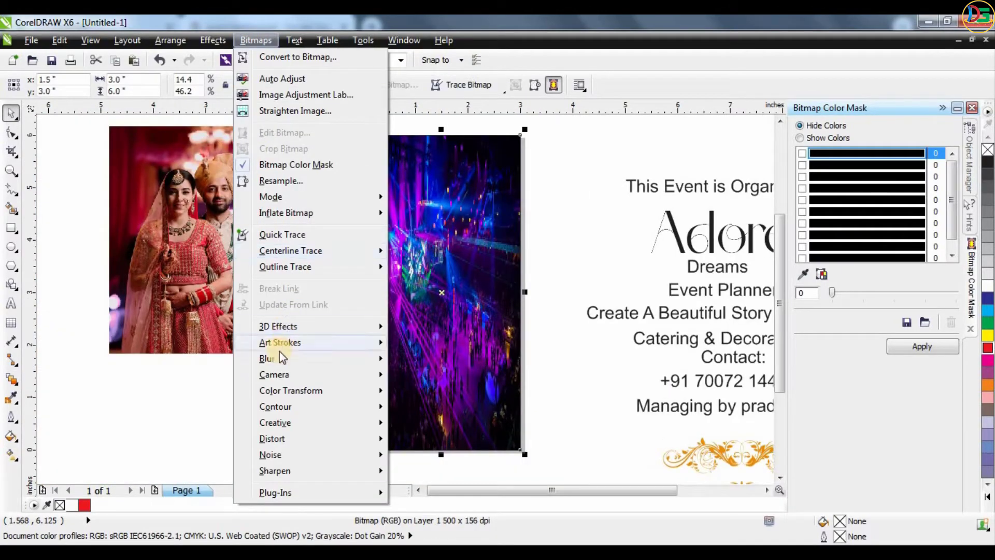
pyautogui.moveTo(268, 358)
pyautogui.click(458, 376)
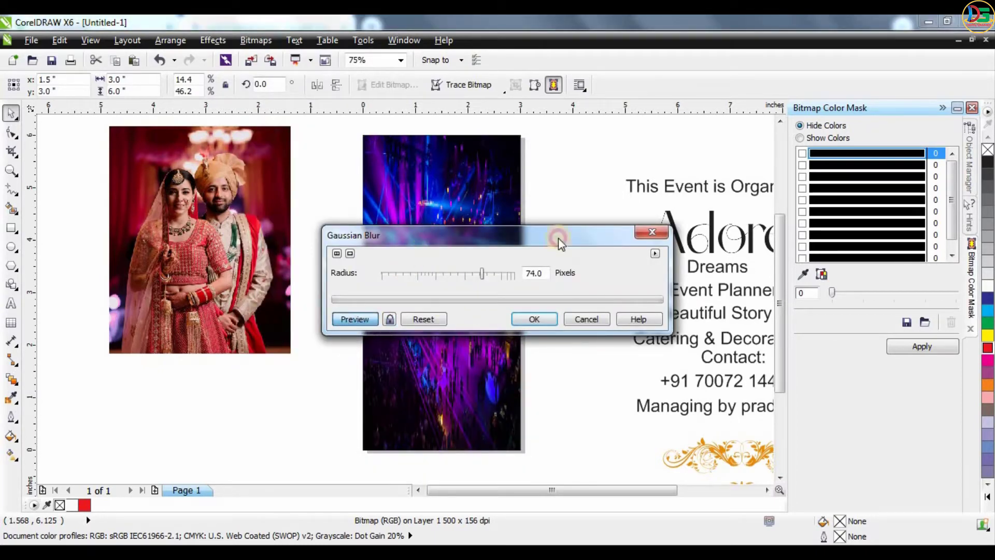
pyautogui.moveTo(558, 238); pyautogui.dragTo(793, 200)
pyautogui.moveTo(661, 236); pyautogui.dragTo(688, 235)
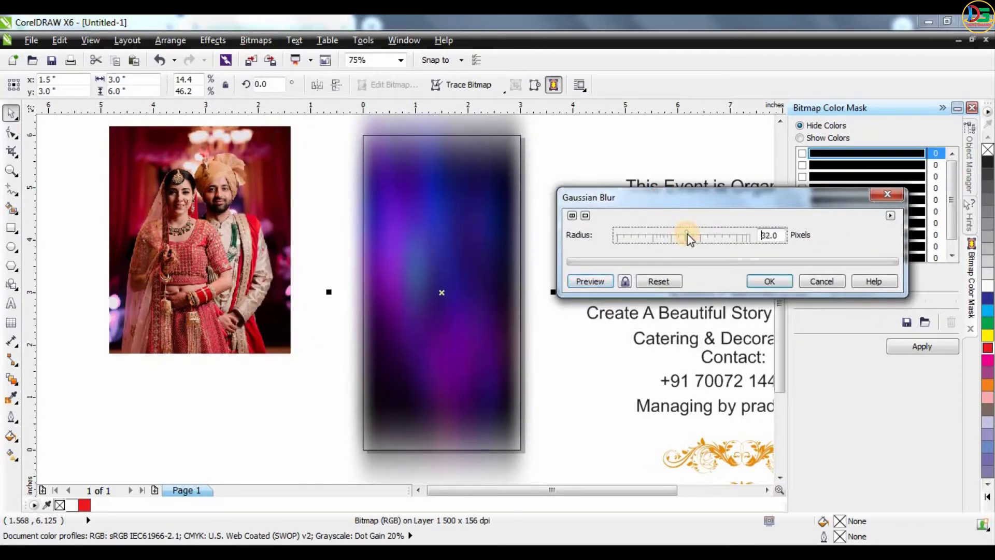
pyautogui.click(613, 277)
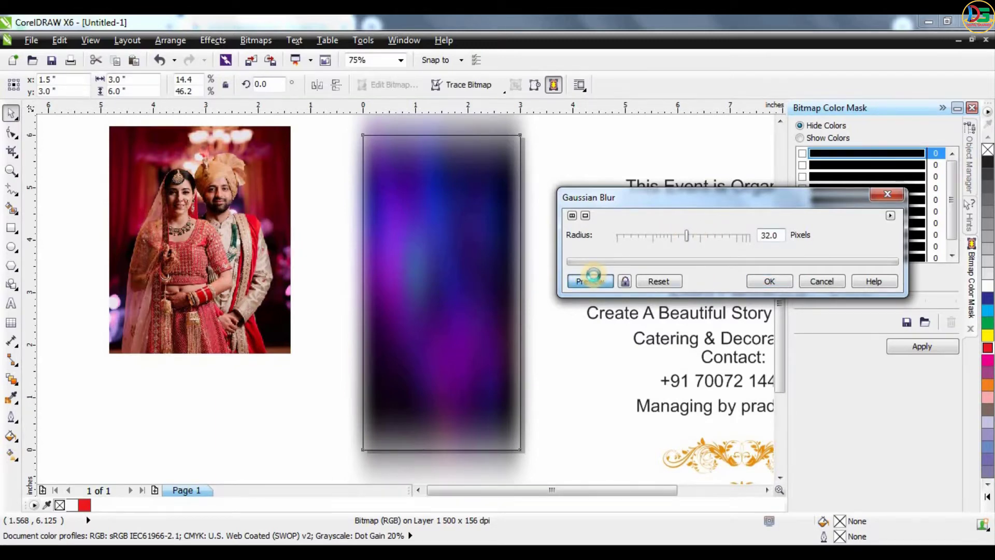
pyautogui.click(713, 236)
pyautogui.click(604, 282)
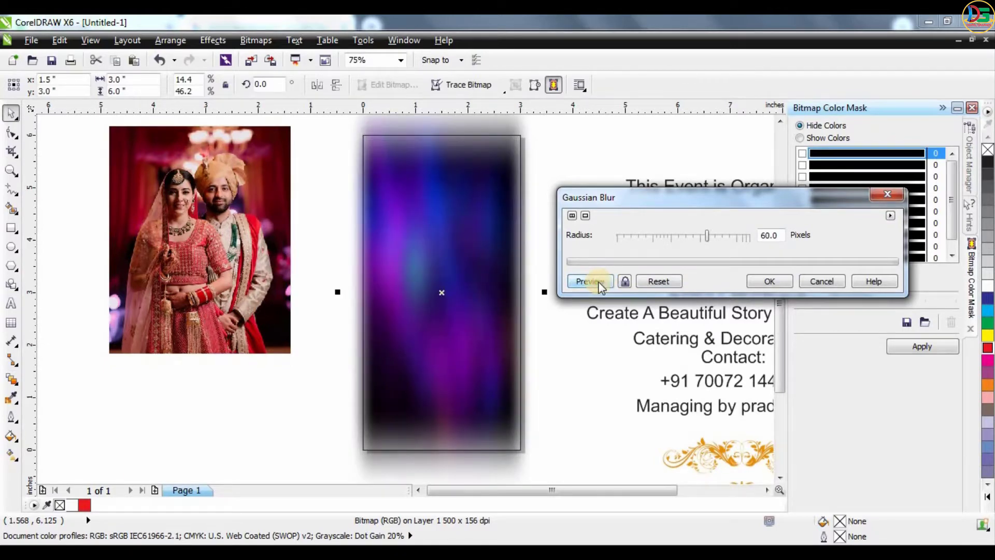
pyautogui.click(587, 282)
pyautogui.click(727, 237)
pyautogui.click(582, 281)
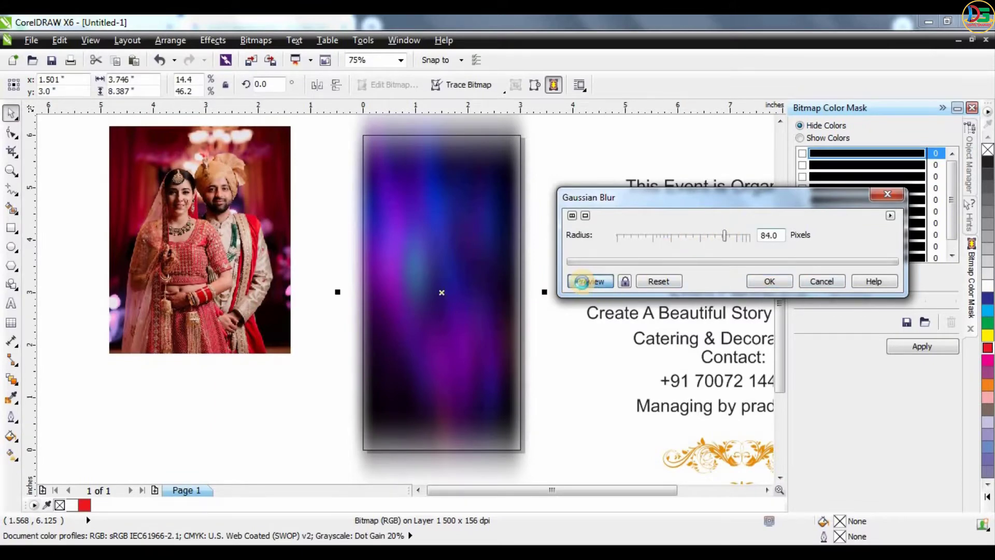
pyautogui.press('Return')
pyautogui.press('Escape')
# Enlarge the blurred backdrop proportionally to about 7.2 inches wide
pyautogui.scroll(-1, 504, 311)
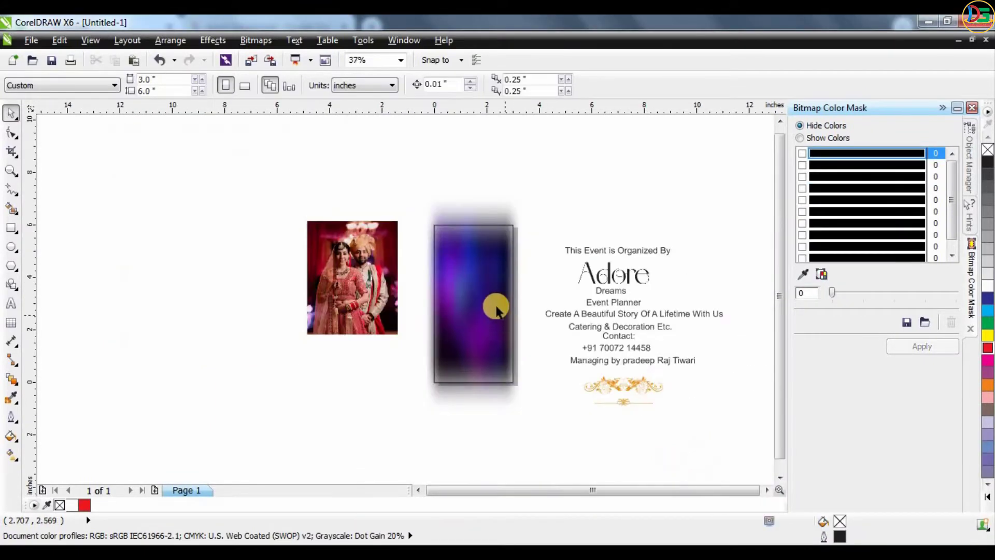
pyautogui.scroll(1, 496, 310)
pyautogui.click(477, 297)
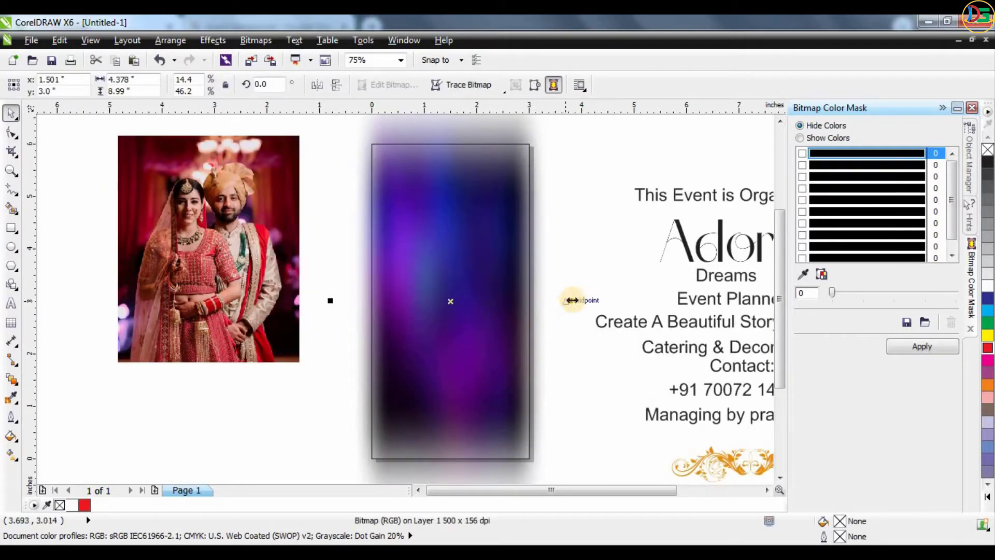
pyautogui.click(446, 480)
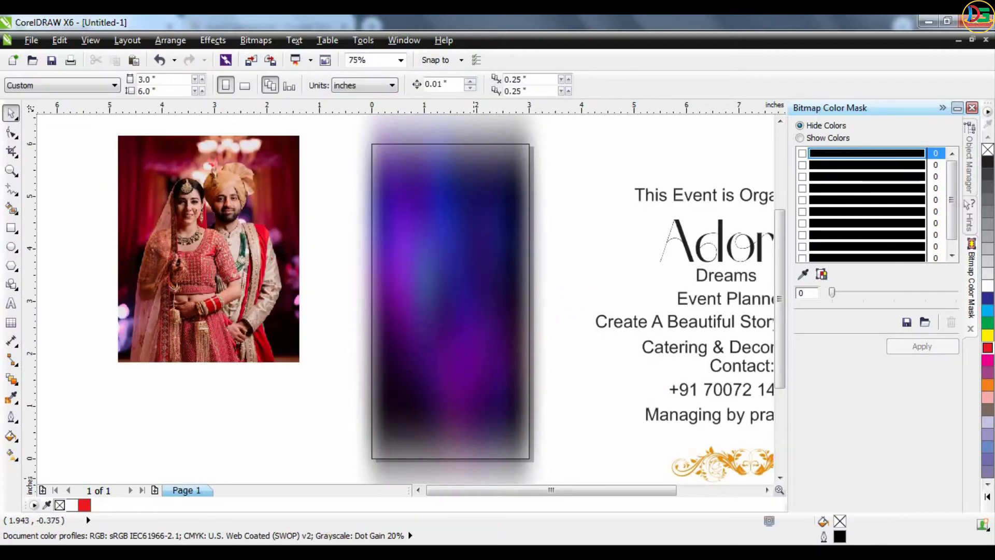
pyautogui.click(573, 300)
pyautogui.scroll(-1, 459, 308)
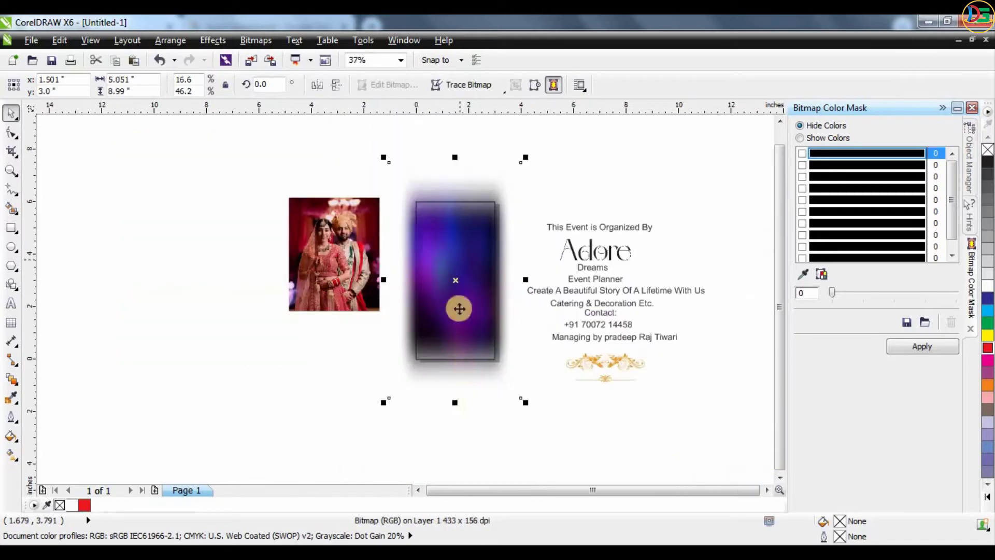
pyautogui.moveTo(529, 404); pyautogui.dragTo(542, 417)
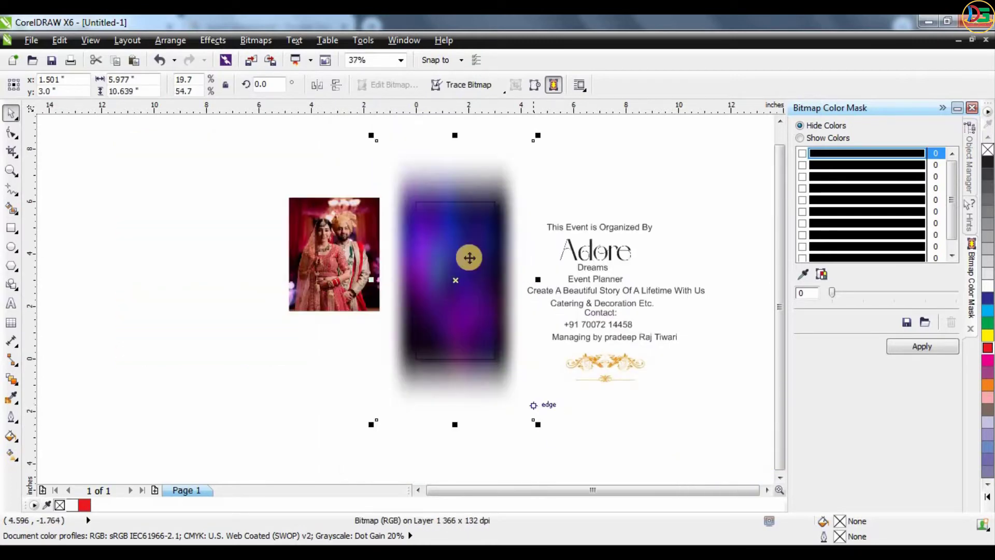
pyautogui.scroll(2, 469, 258)
pyautogui.scroll(2, 469, 257)
pyautogui.scroll(-2, 469, 257)
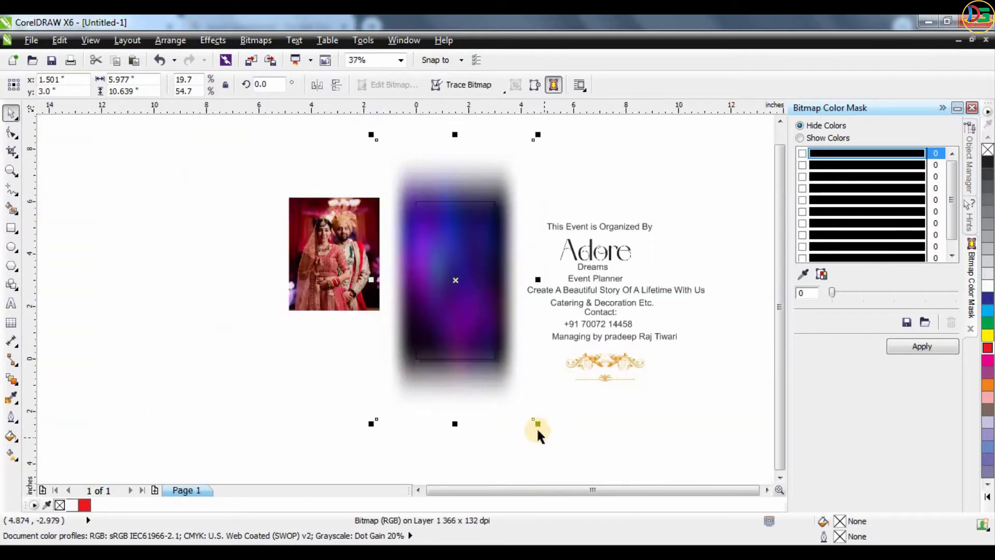
pyautogui.moveTo(538, 423); pyautogui.dragTo(555, 453)
pyautogui.scroll(2, 454, 225)
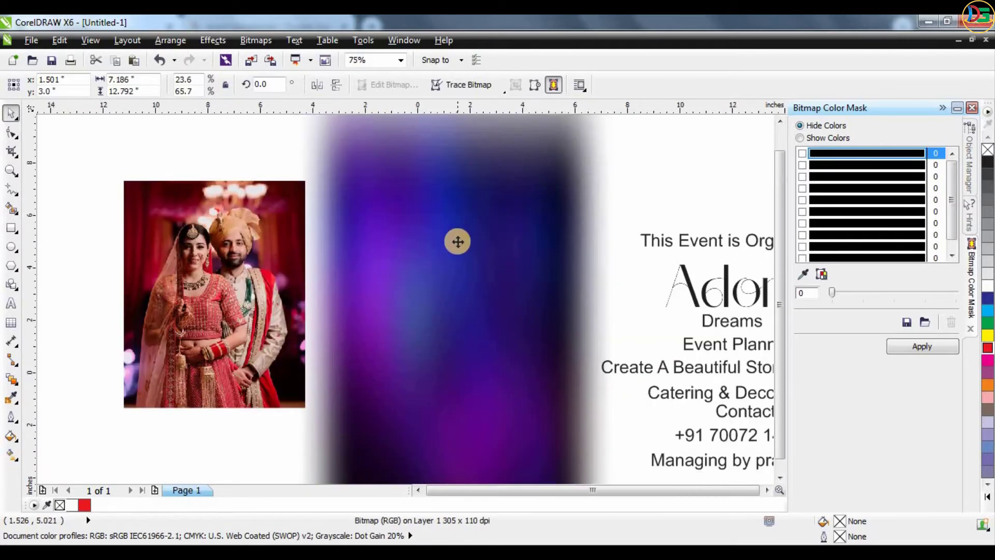
pyautogui.scroll(-4, 455, 238)
pyautogui.scroll(2, 456, 249)
pyautogui.scroll(2, 457, 248)
pyautogui.scroll(-3, 457, 248)
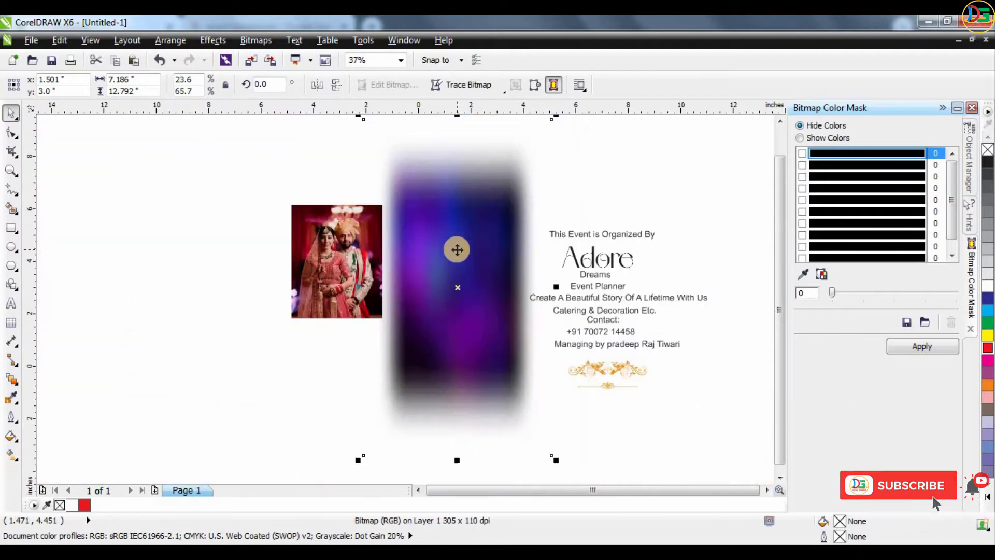
pyautogui.scroll(1, 457, 249)
pyautogui.scroll(-1, 456, 250)
# Move the enlarged backdrop off the page to the left
pyautogui.moveTo(473, 266); pyautogui.dragTo(424, 267)
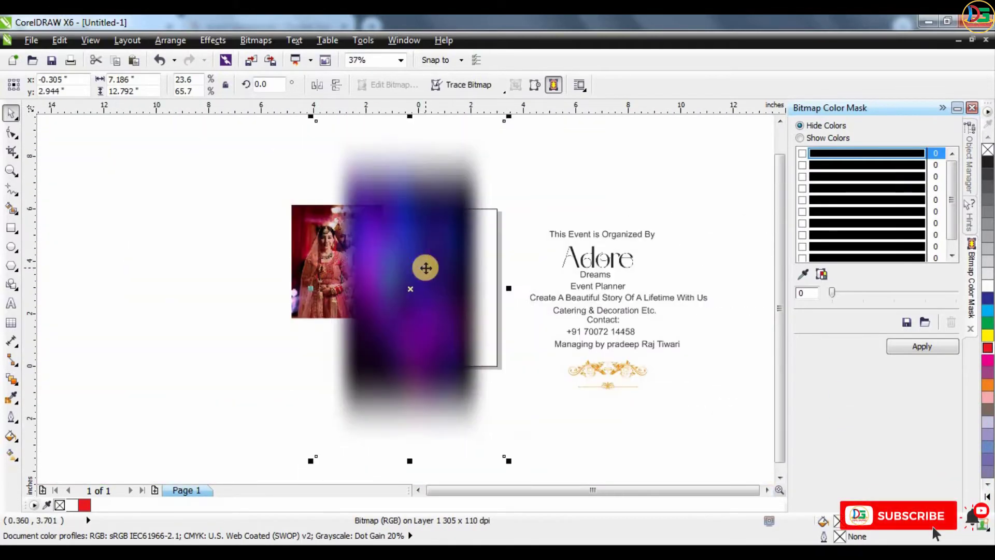
pyautogui.moveTo(463, 294); pyautogui.dragTo(193, 291)
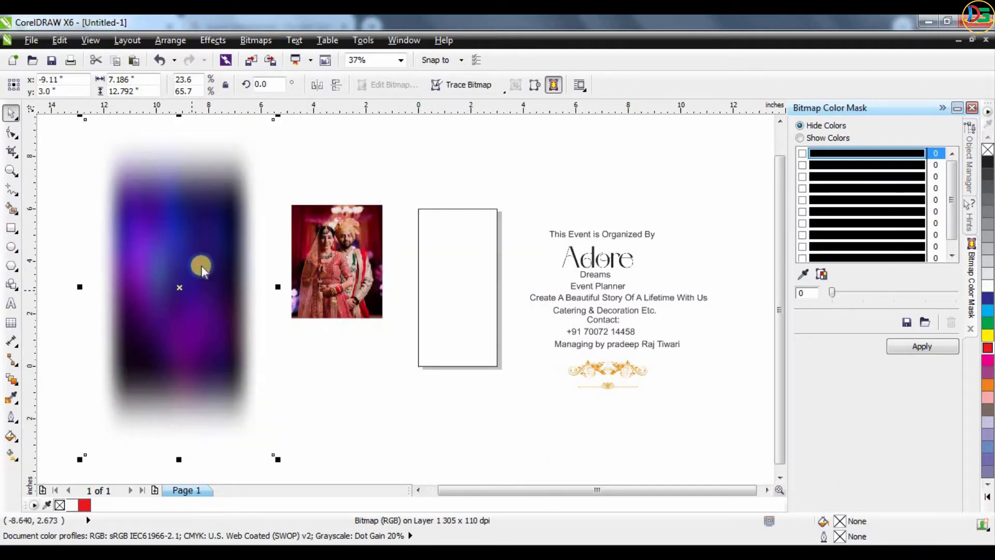
pyautogui.rightClick(200, 266)
# PowerClip the blurred image inside the page rectangle and shrink it slightly within the frame
pyautogui.click(239, 28)
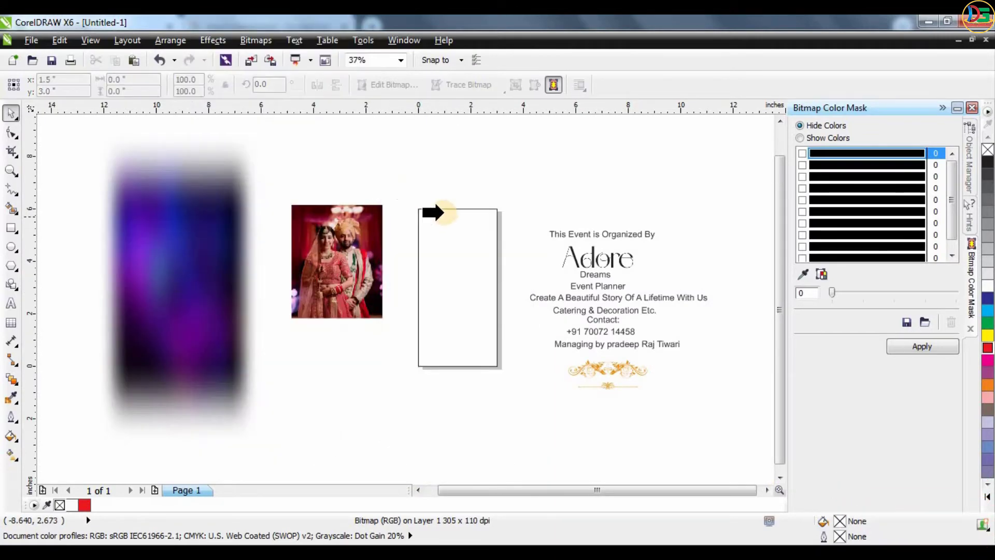
pyautogui.click(445, 209)
pyautogui.click(426, 390)
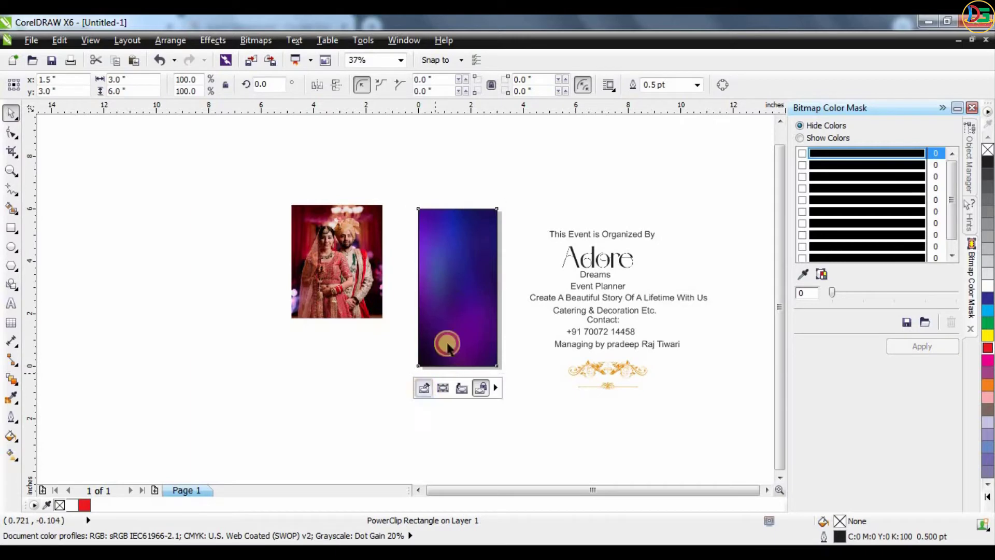
pyautogui.scroll(1, 500, 244)
pyautogui.click(518, 215)
pyautogui.scroll(-1, 523, 259)
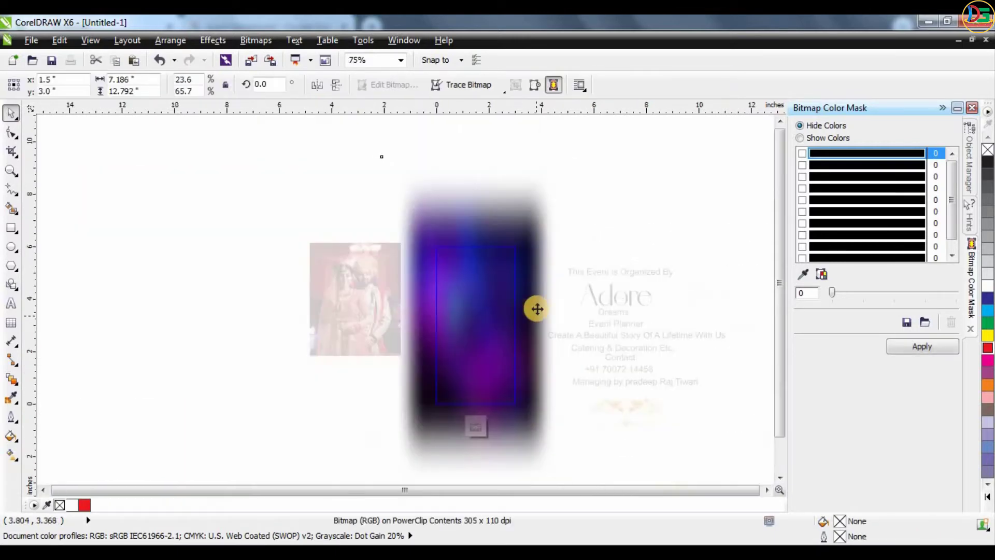
pyautogui.moveTo(577, 154); pyautogui.dragTo(564, 167)
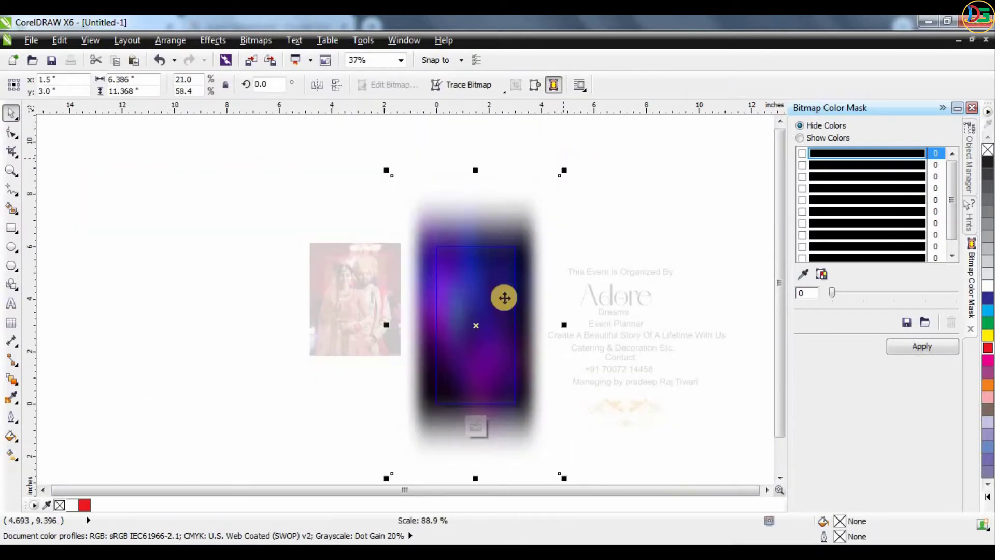
pyautogui.scroll(1, 510, 309)
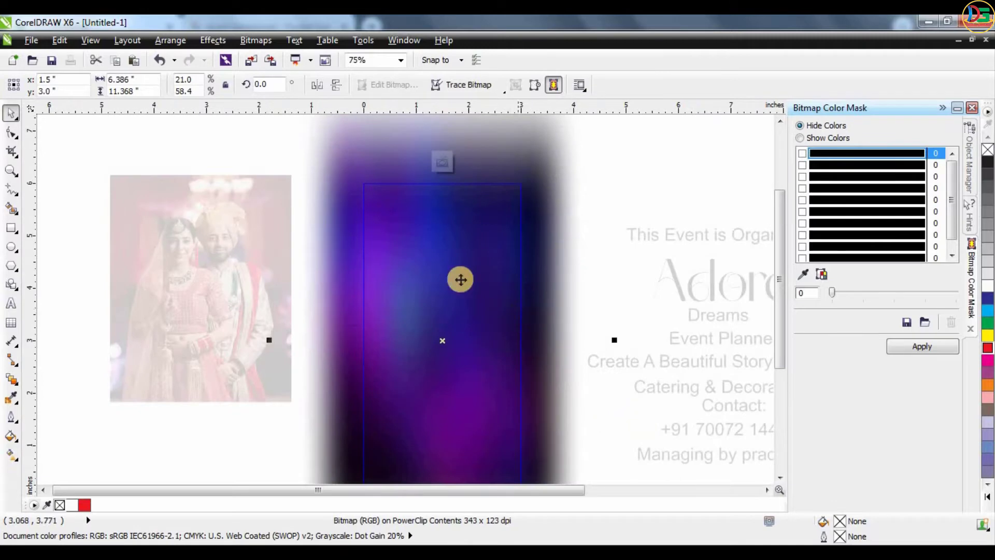
pyautogui.click(440, 170)
pyautogui.press('Escape')
# Set the purple-filled rectangle's outline to None
pyautogui.scroll(-1, 484, 267)
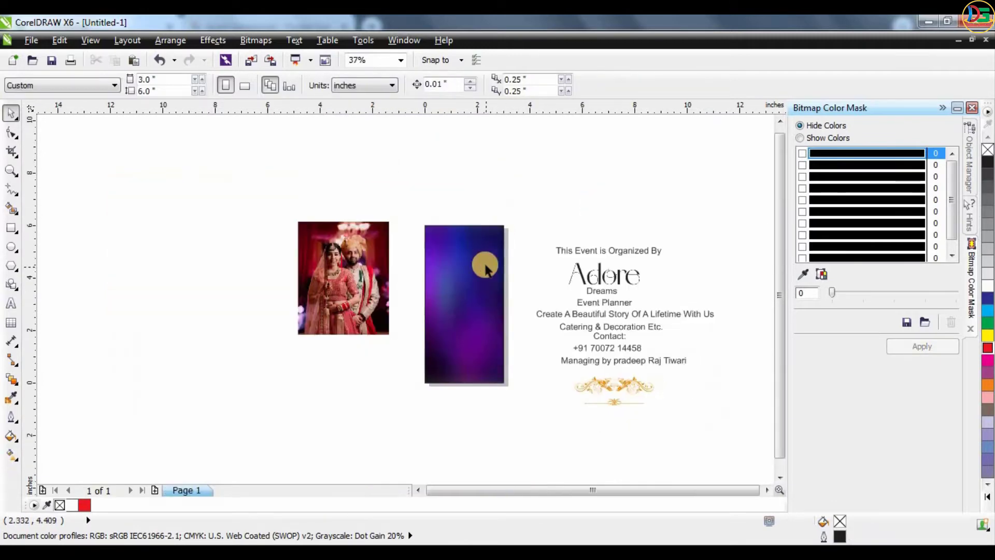
pyautogui.click(465, 249)
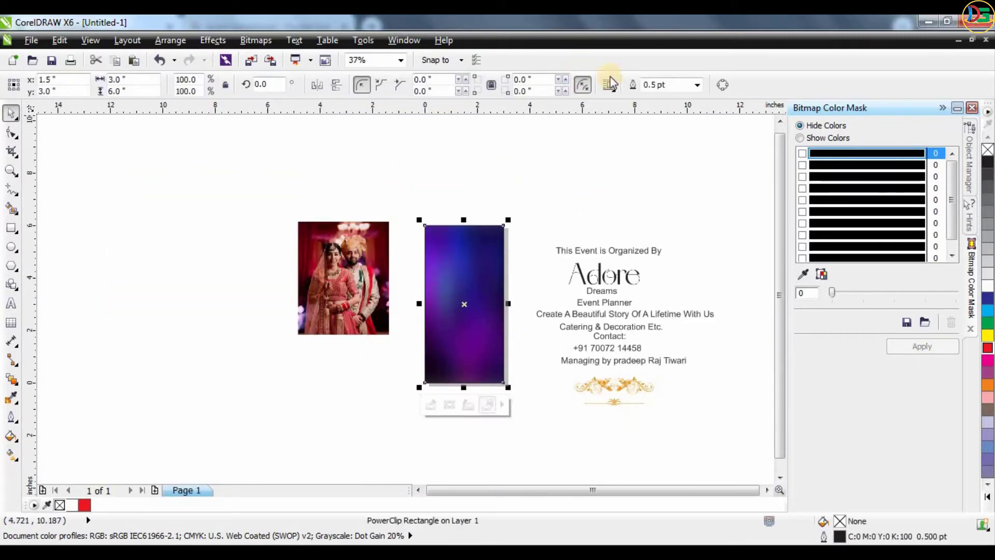
pyautogui.click(698, 84)
pyautogui.click(652, 95)
pyautogui.click(477, 222)
pyautogui.scroll(1, 480, 224)
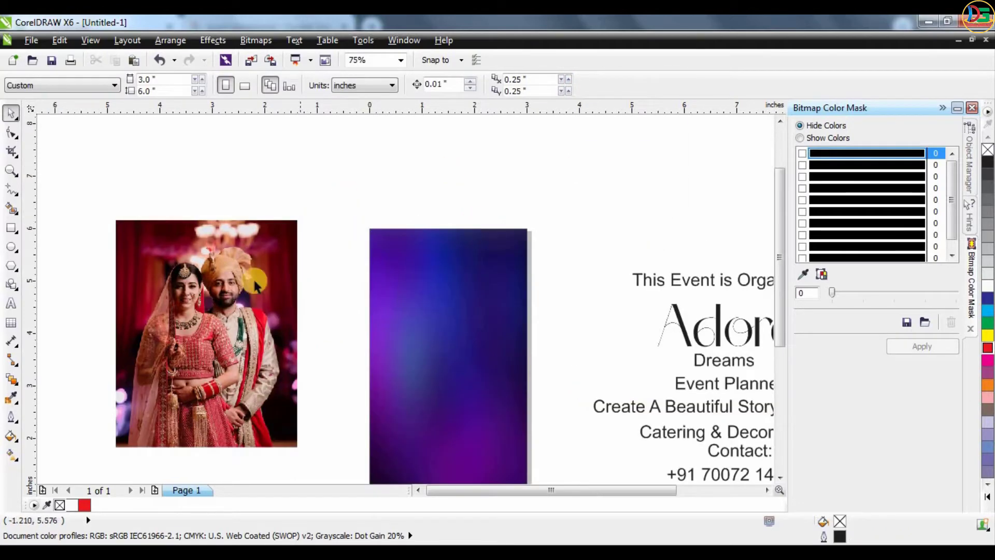
# Shrink the couple photo to about 43% (2.05 by 2.56 inches), left of the purple backdrop
pyautogui.moveTo(255, 284); pyautogui.dragTo(456, 286)
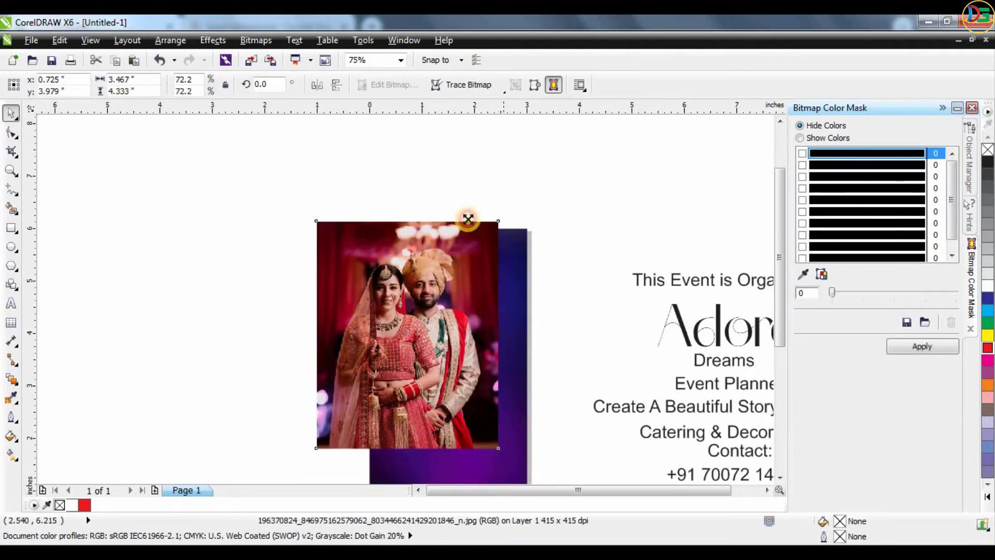
pyautogui.moveTo(500, 222); pyautogui.dragTo(425, 316)
pyautogui.moveTo(347, 366)
pyautogui.mouseDown()
pyautogui.moveTo(305, 286)
pyautogui.moveTo(268, 273)
pyautogui.mouseUp()
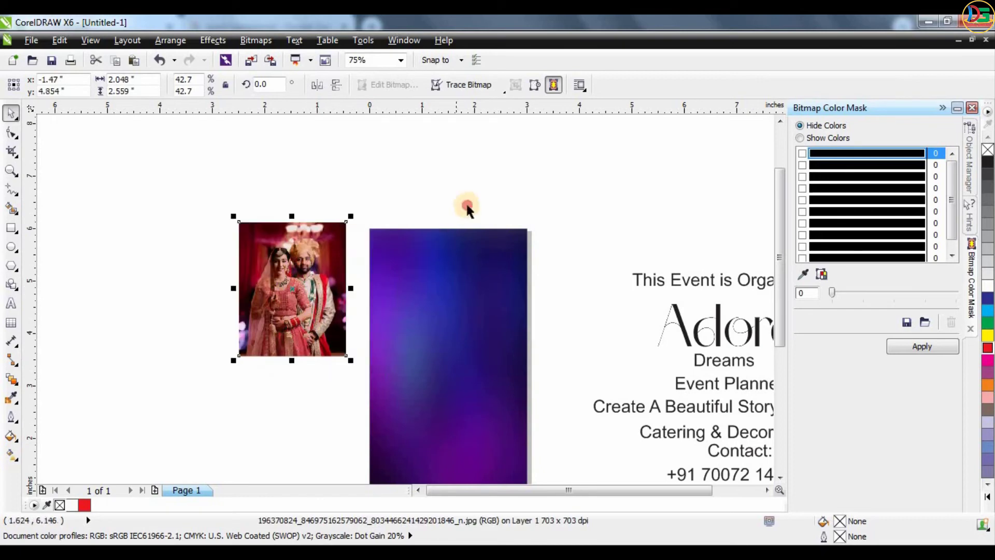
pyautogui.press('Escape')
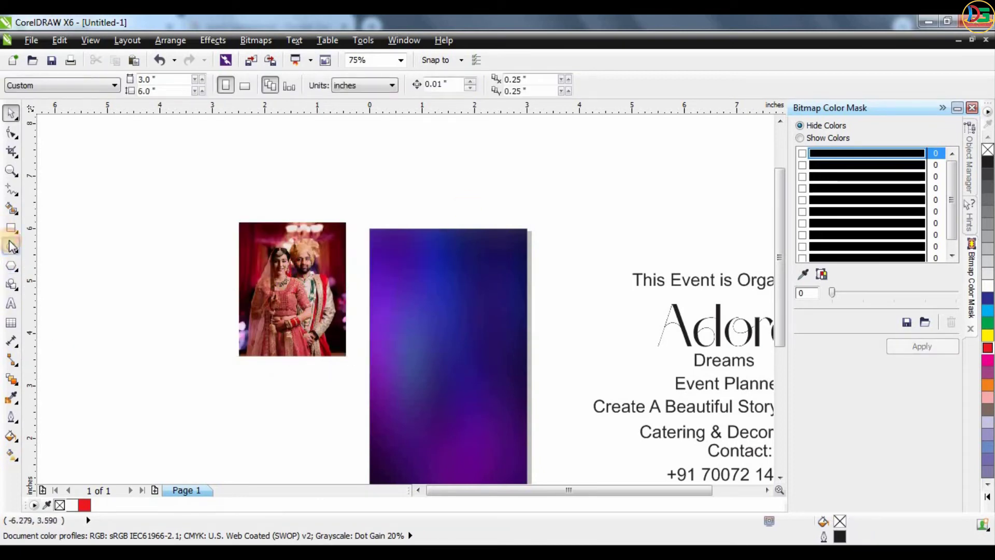
pyautogui.click(12, 246)
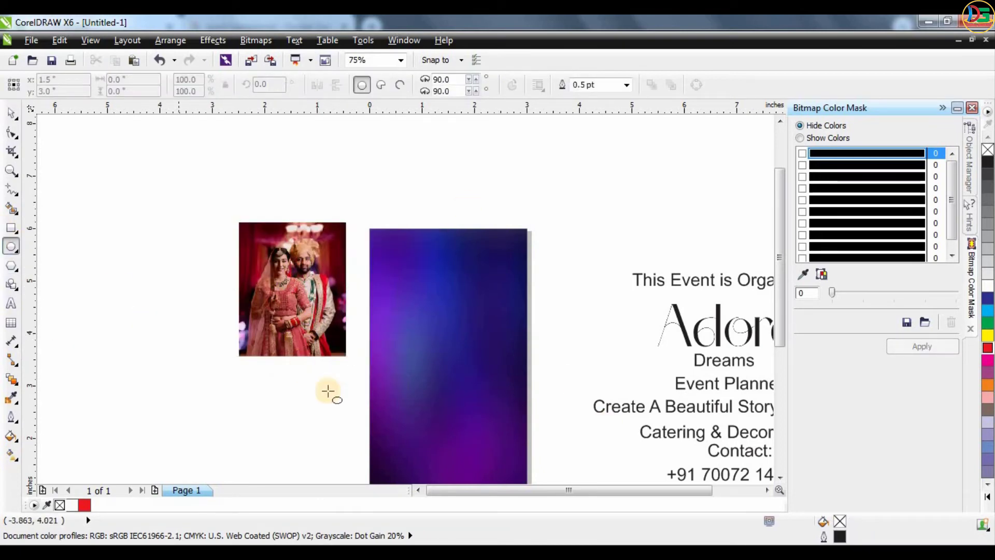
# Discard a stray ellipse, then draw a rectangle and move it over the purple backdrop
pyautogui.moveTo(363, 453)
pyautogui.mouseDown()
pyautogui.moveTo(609, 282)
pyautogui.moveTo(649, 315)
pyautogui.mouseUp()
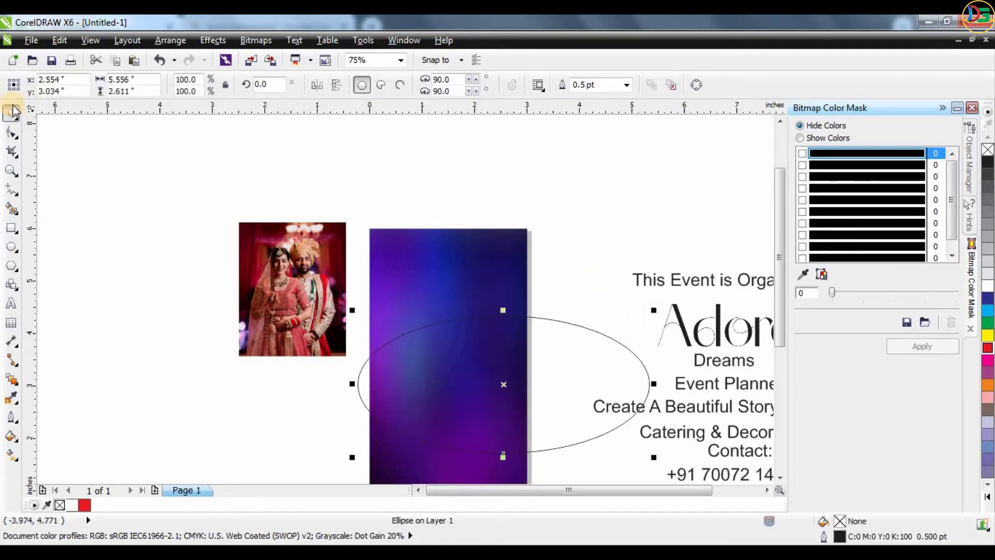
pyautogui.press('Delete')
pyautogui.click(12, 228)
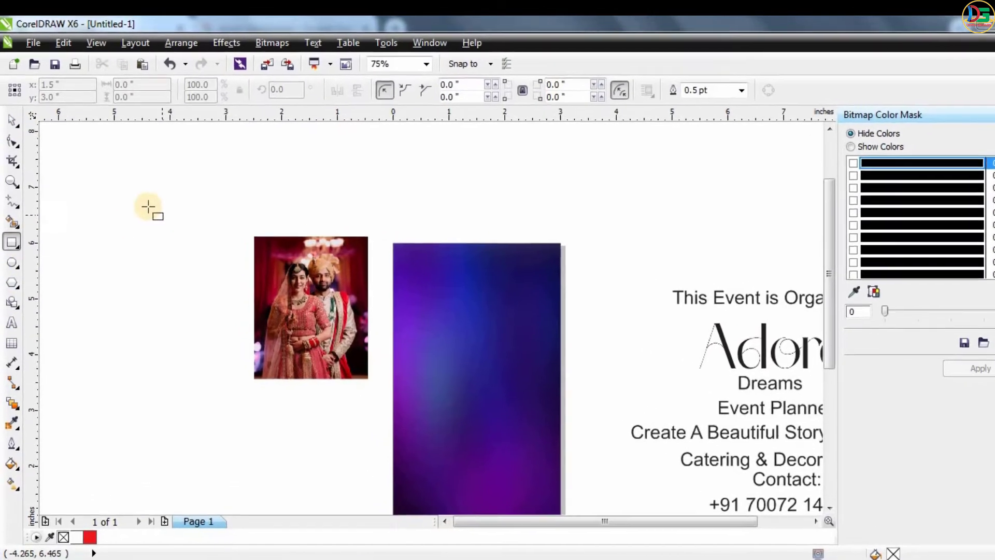
pyautogui.moveTo(139, 194); pyautogui.dragTo(231, 331)
pyautogui.moveTo(260, 374); pyautogui.dragTo(269, 374)
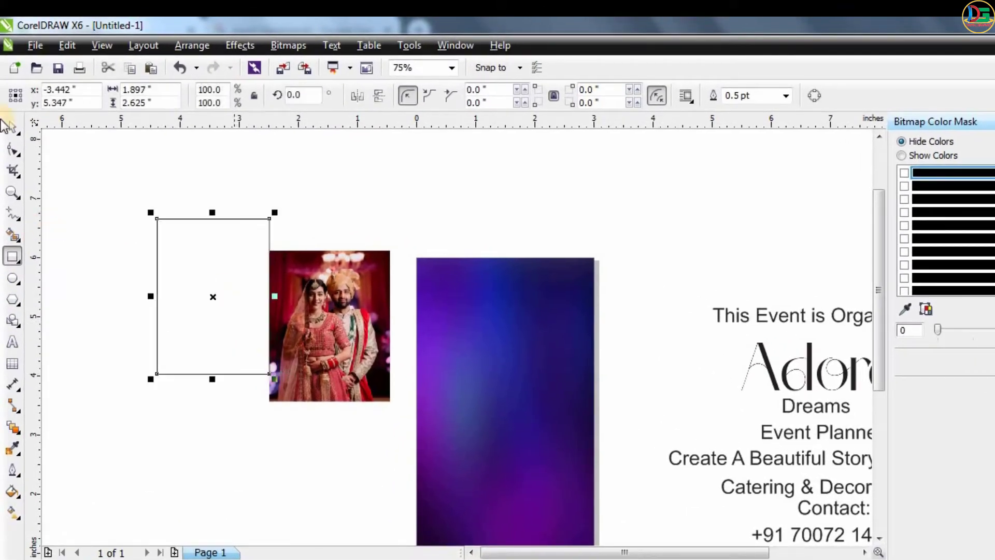
pyautogui.click(12, 129)
pyautogui.moveTo(166, 280)
pyautogui.mouseDown()
pyautogui.moveTo(455, 311)
pyautogui.moveTo(456, 251)
pyautogui.mouseUp()
pyautogui.click(296, 158)
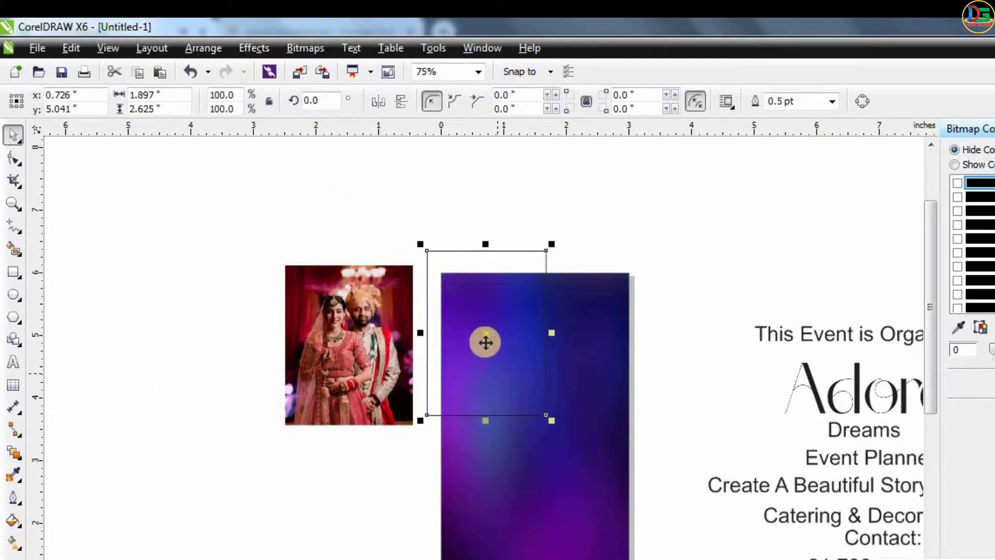
# Rotate the rectangle 31° and enlarge it to about 182%
pyautogui.click(512, 376)
pyautogui.moveTo(554, 420); pyautogui.dragTo(589, 369)
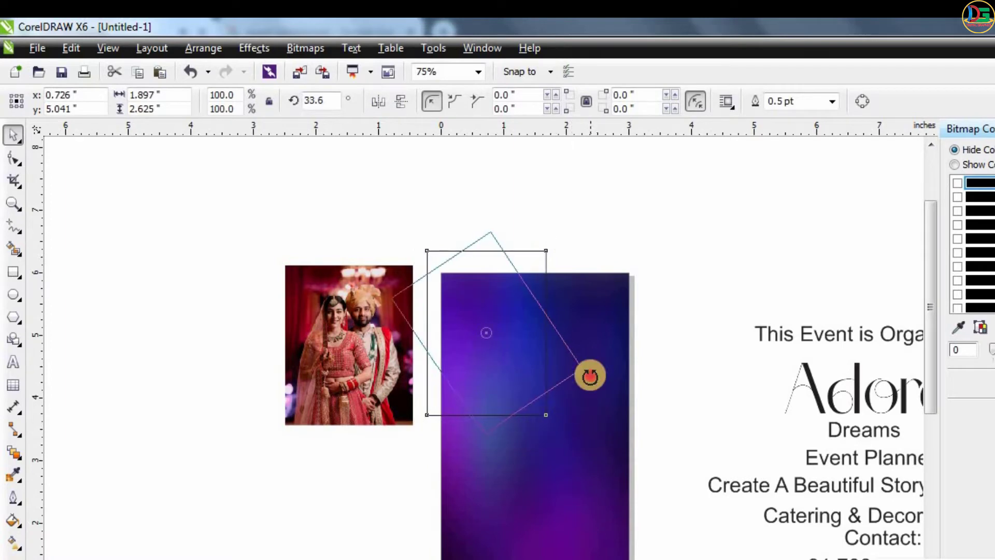
pyautogui.click(718, 303)
pyautogui.click(575, 378)
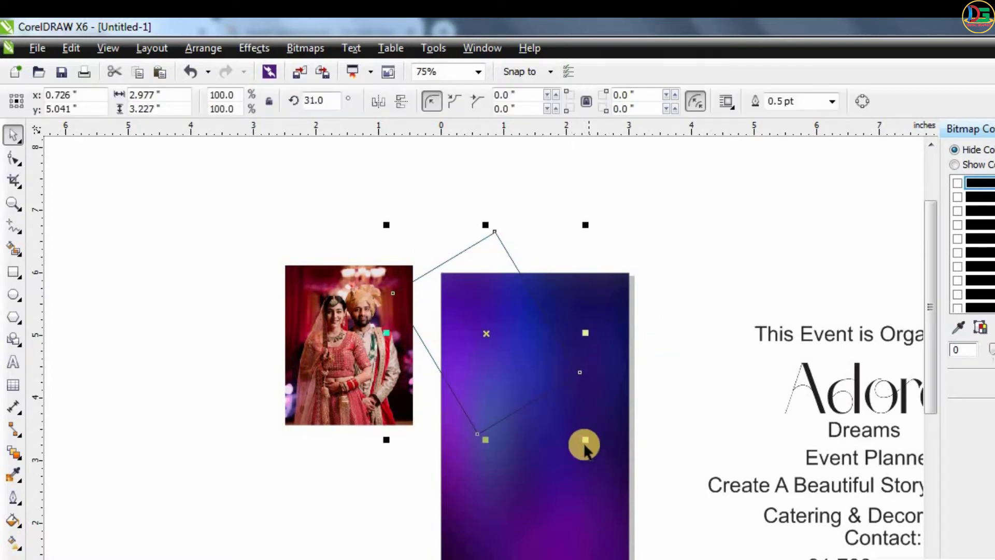
pyautogui.moveTo(585, 440); pyautogui.dragTo(624, 485)
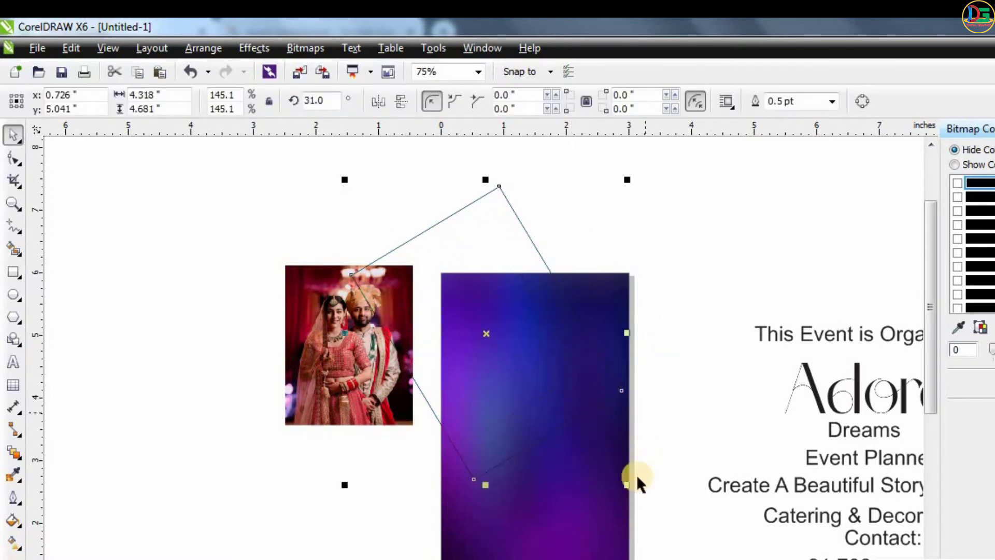
pyautogui.moveTo(623, 486); pyautogui.dragTo(657, 511)
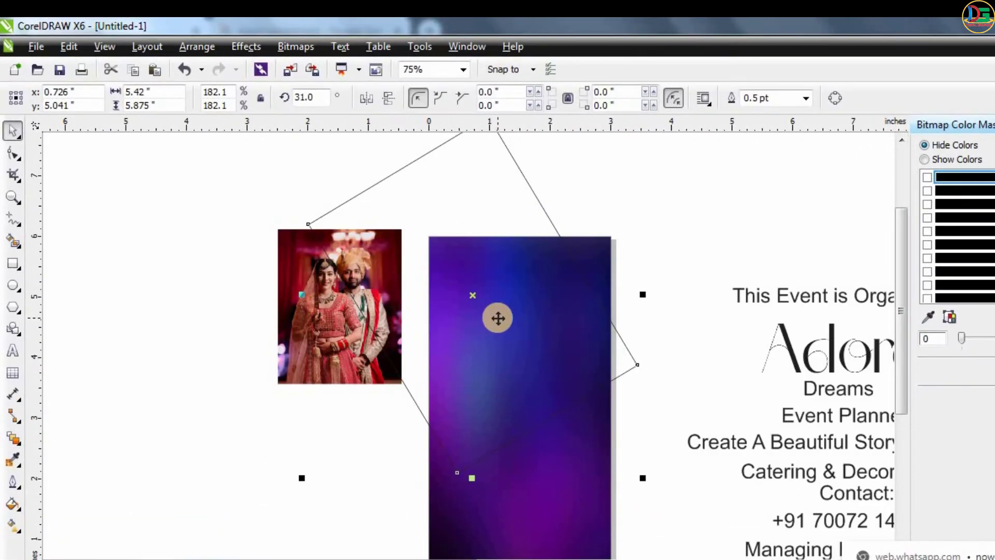
# Set the rotated white rectangle's outline to None
pyautogui.scroll(-2, 498, 317)
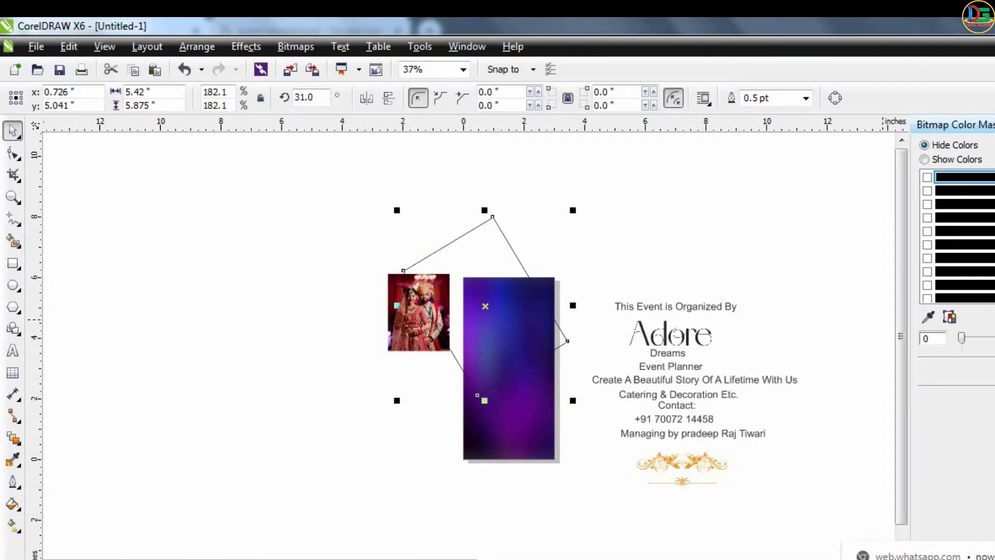
pyautogui.click(803, 101)
pyautogui.click(773, 124)
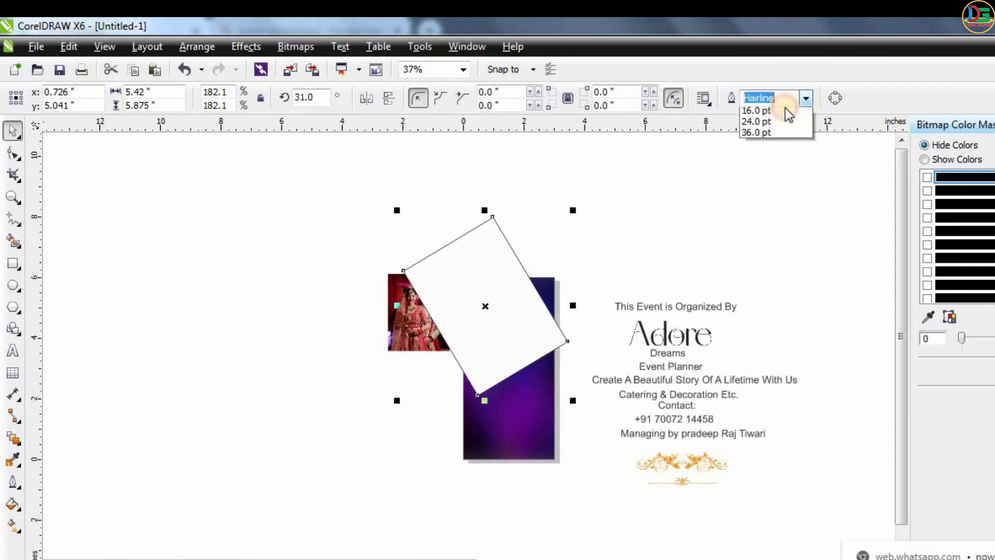
pyautogui.click(777, 111)
# PowerClip the tilted white rectangle into the purple card and enlarge it to about 234%
pyautogui.rightClick(550, 280)
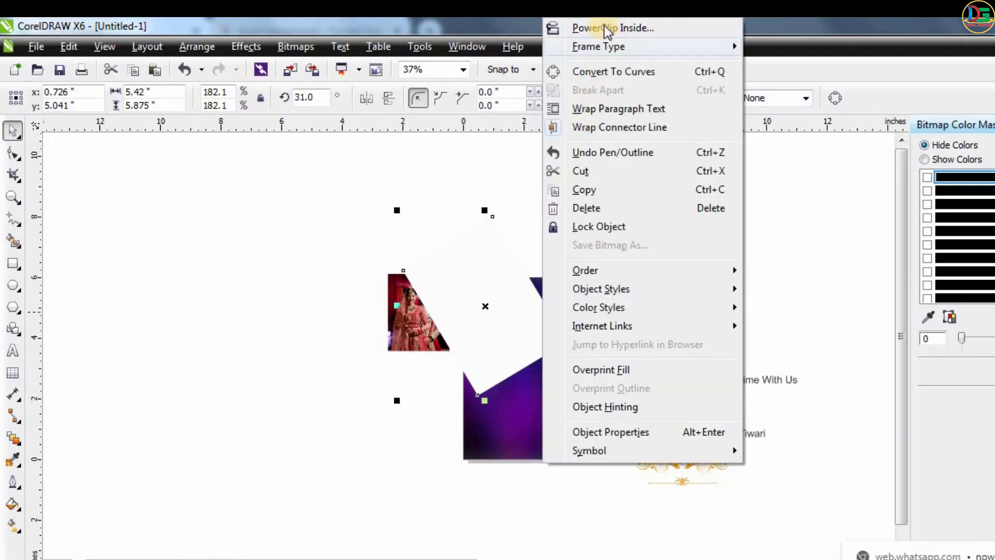
pyautogui.click(606, 29)
pyautogui.click(525, 429)
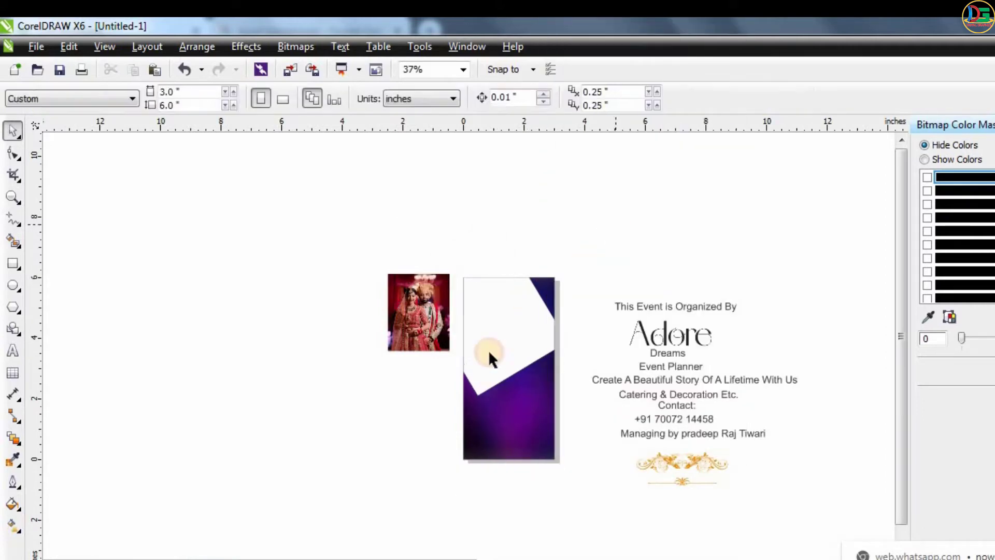
pyautogui.click(488, 359)
pyautogui.click(471, 486)
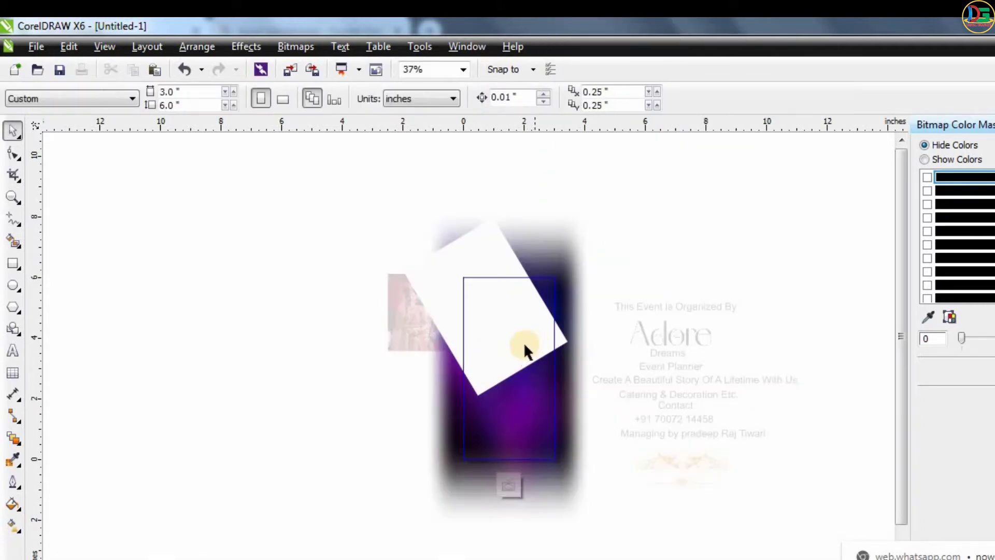
pyautogui.moveTo(523, 342); pyautogui.dragTo(500, 338)
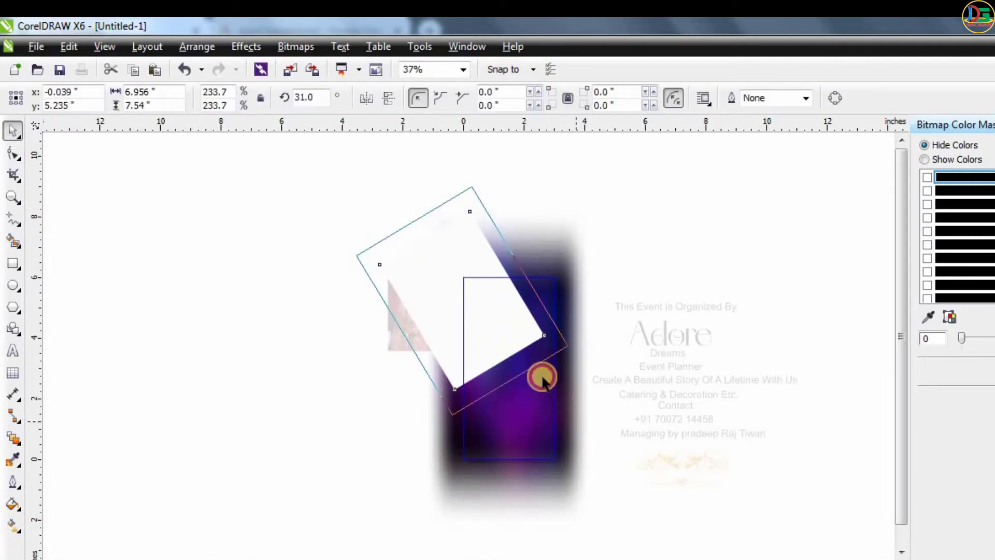
pyautogui.moveTo(558, 404); pyautogui.dragTo(578, 429)
pyautogui.moveTo(522, 345); pyautogui.dragTo(514, 352)
pyautogui.click(508, 485)
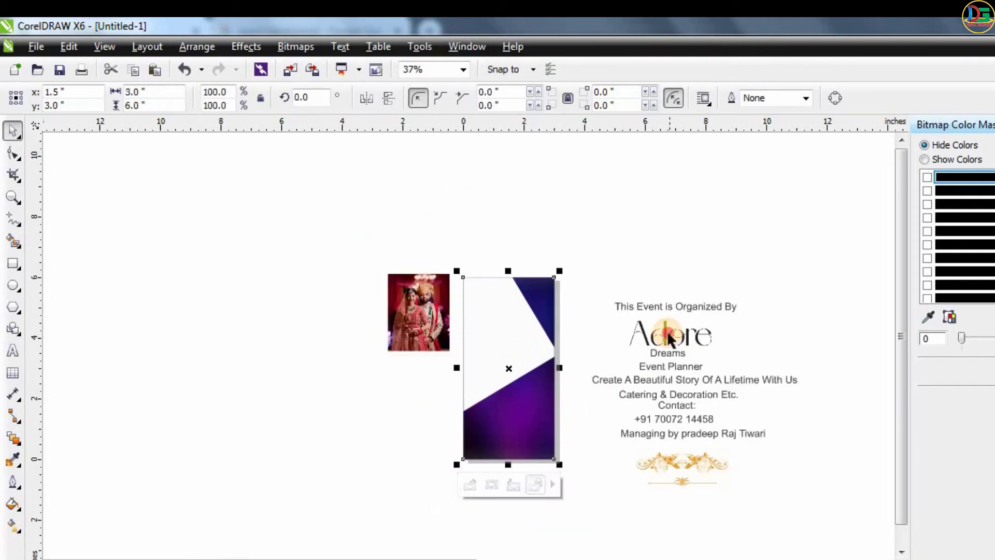
pyautogui.scroll(2, 550, 285)
# Delete the loose couple photo lying beside the card
pyautogui.click(523, 343)
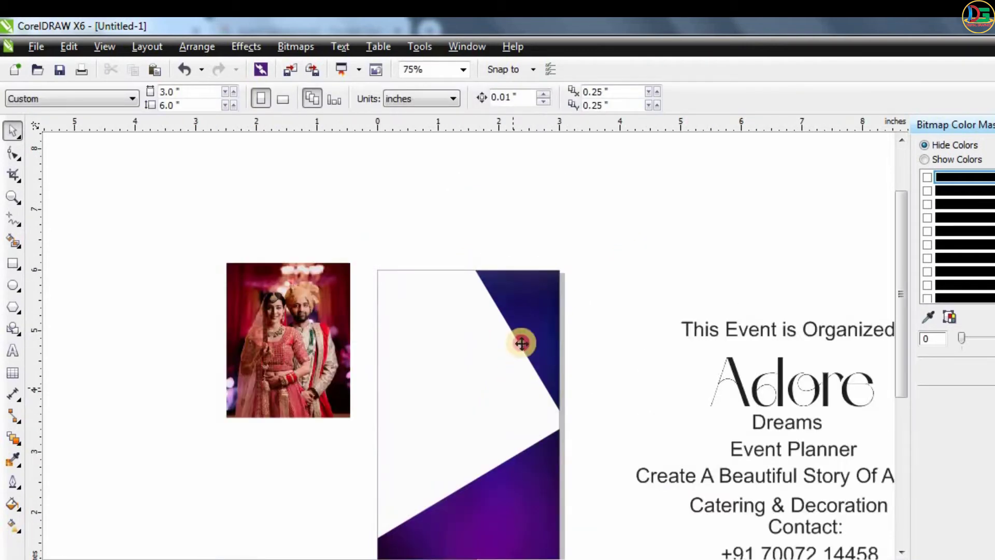
pyautogui.scroll(-2, 595, 212)
pyautogui.press('Escape')
pyautogui.scroll(2, 524, 308)
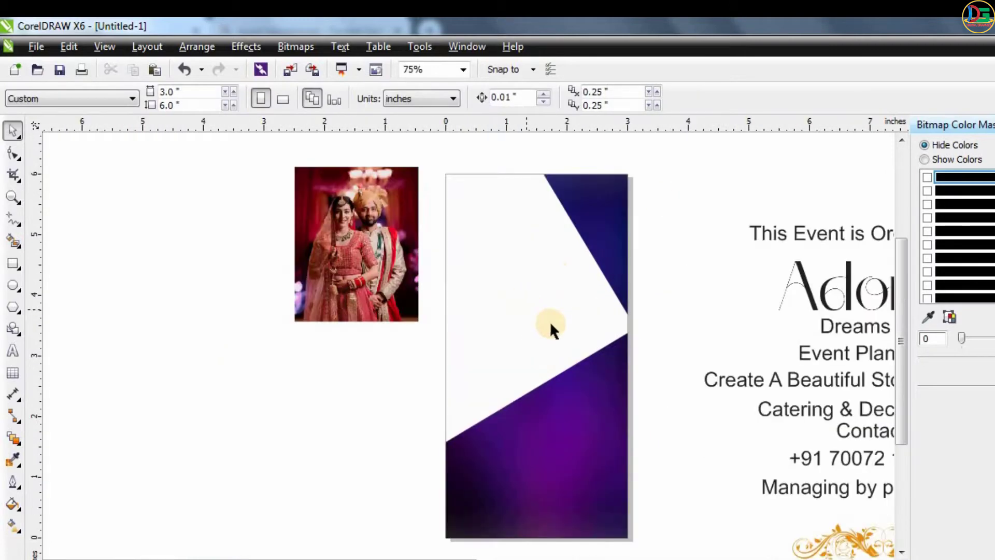
pyautogui.click(556, 324)
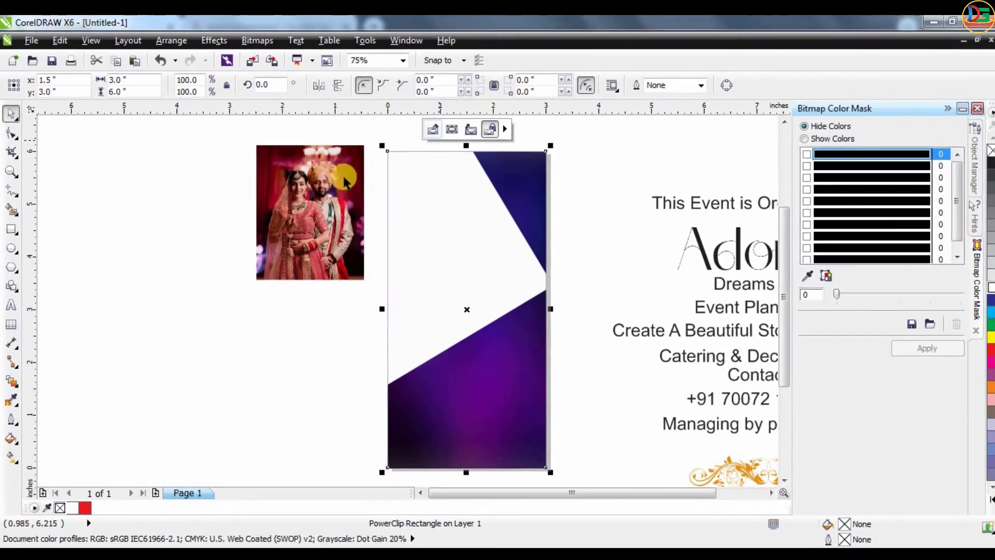
pyautogui.click(268, 206)
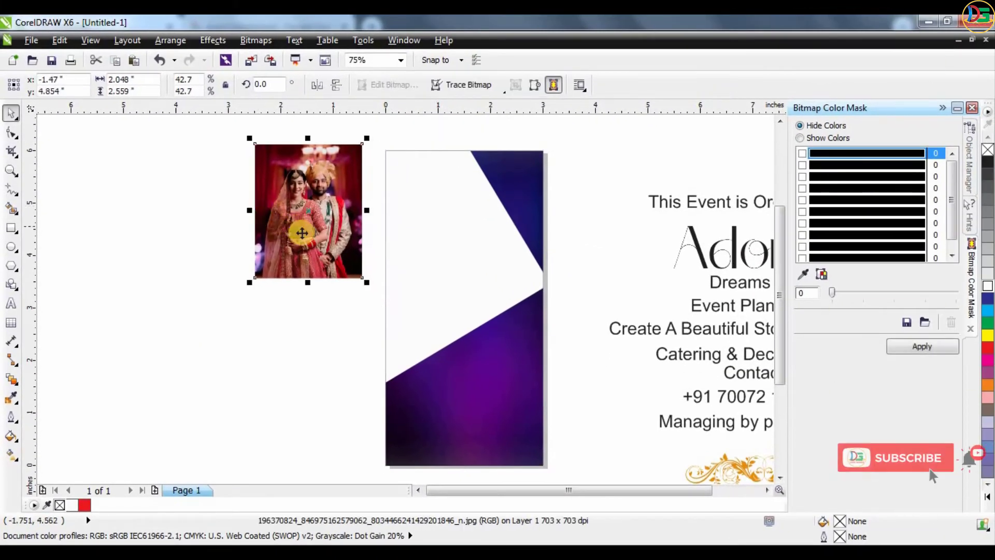
pyautogui.rightClick(330, 217)
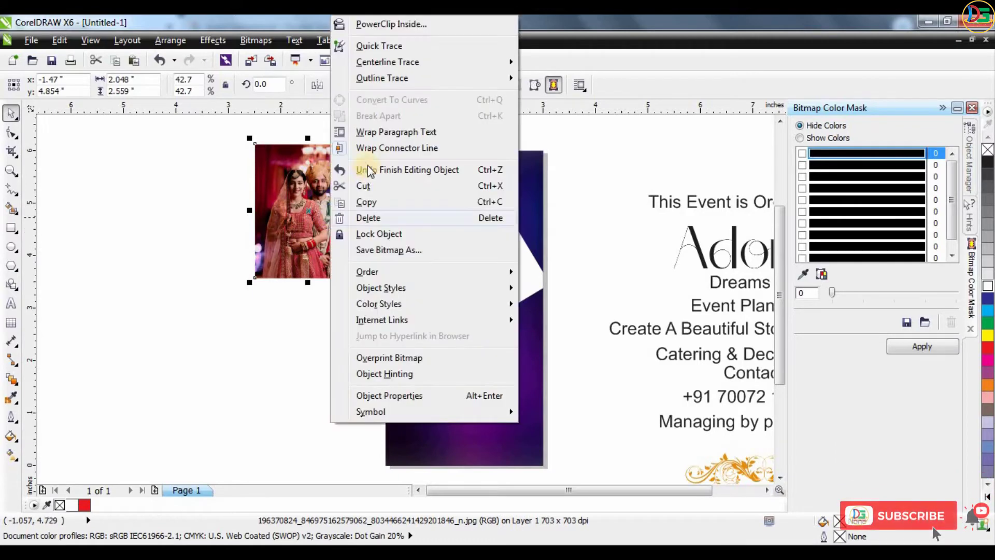
pyautogui.click(363, 186)
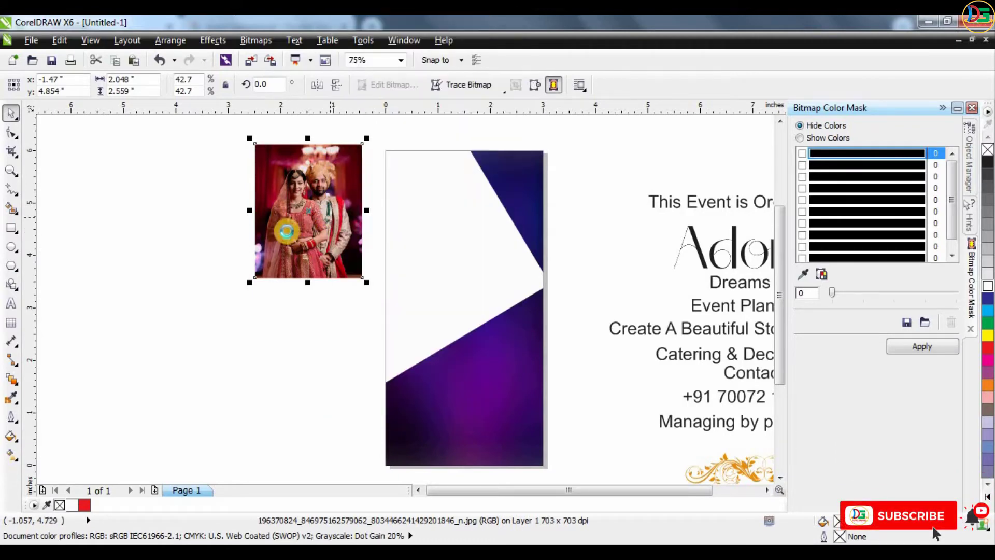
# Edit the card's PowerClip contents, nudging the couple photo and selecting the white angled panel
pyautogui.click(407, 259)
pyautogui.click(441, 130)
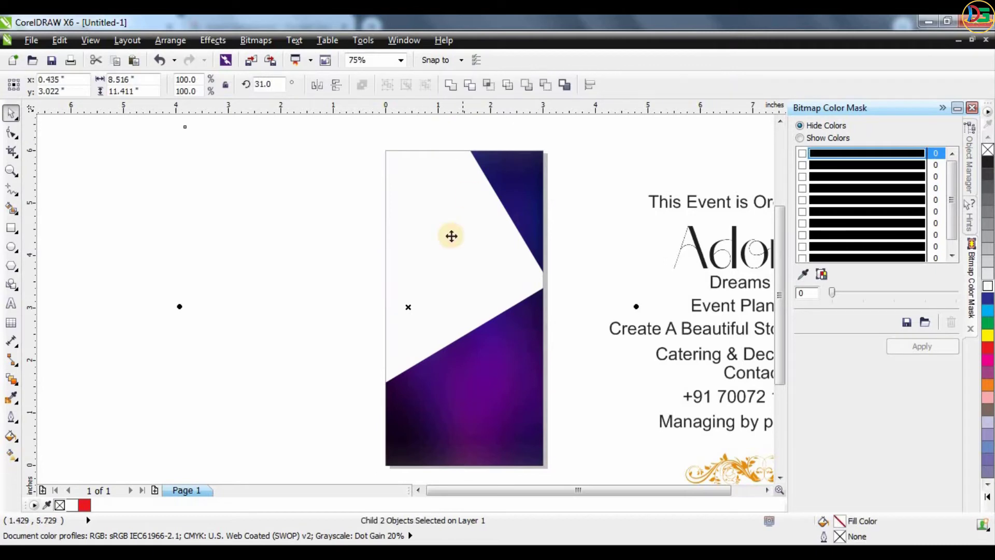
pyautogui.click(406, 262)
pyautogui.scroll(-2, 406, 259)
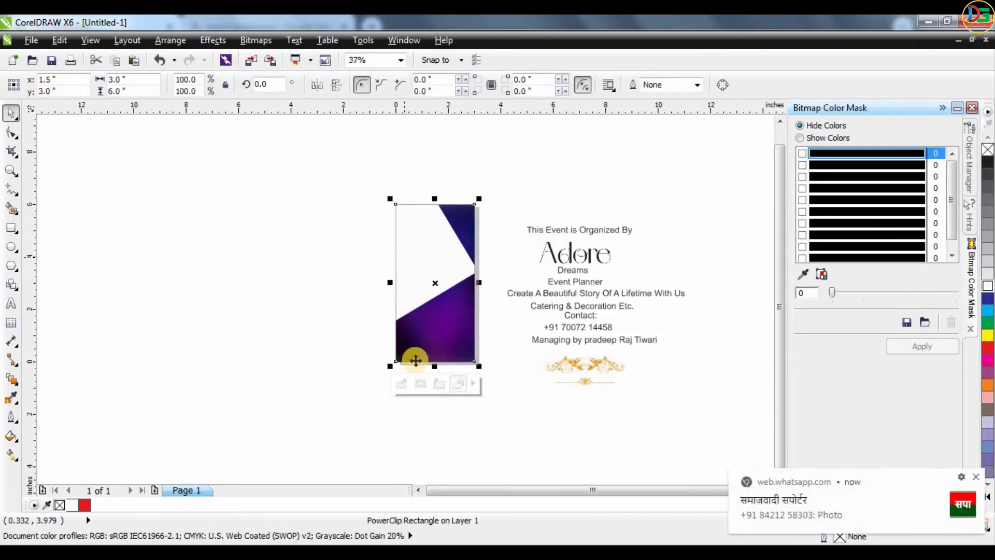
pyautogui.click(402, 385)
pyautogui.click(422, 247)
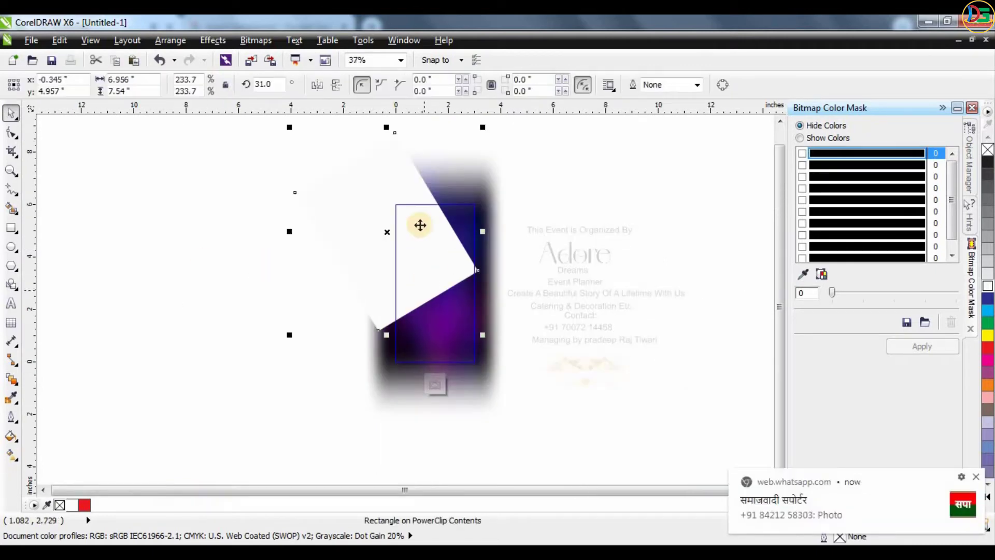
pyautogui.scroll(2, 420, 225)
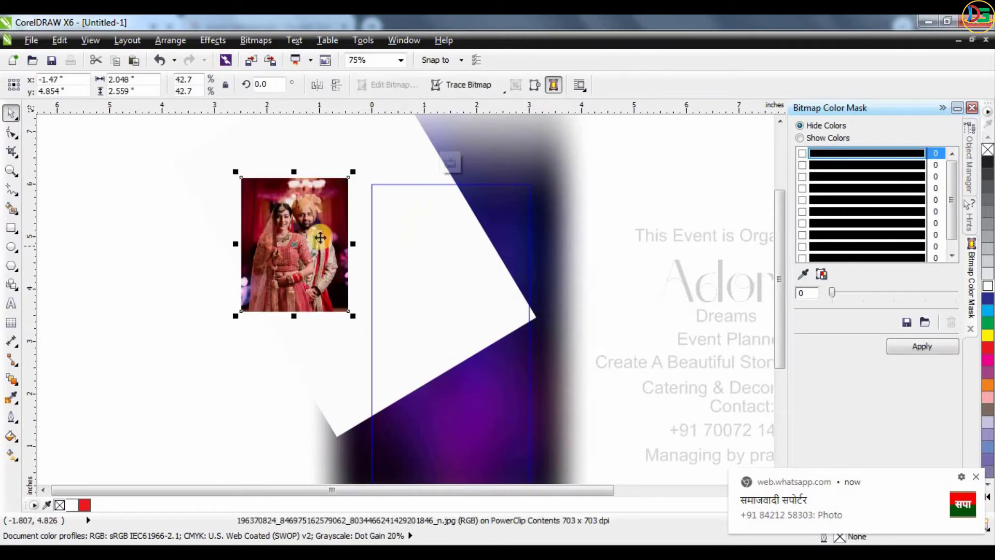
pyautogui.moveTo(342, 236); pyautogui.dragTo(377, 255)
pyautogui.rightClick(319, 243)
pyautogui.click(470, 259)
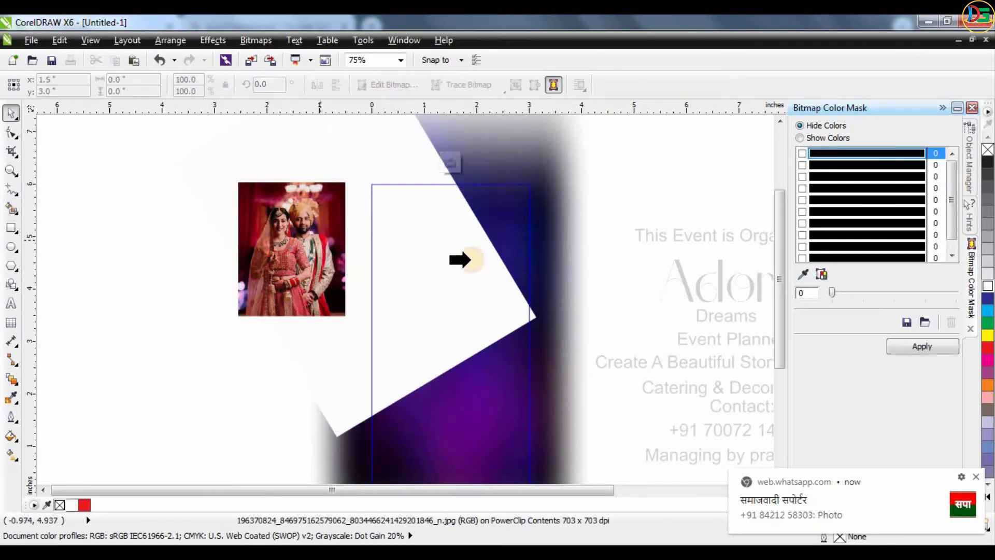
pyautogui.click(332, 277)
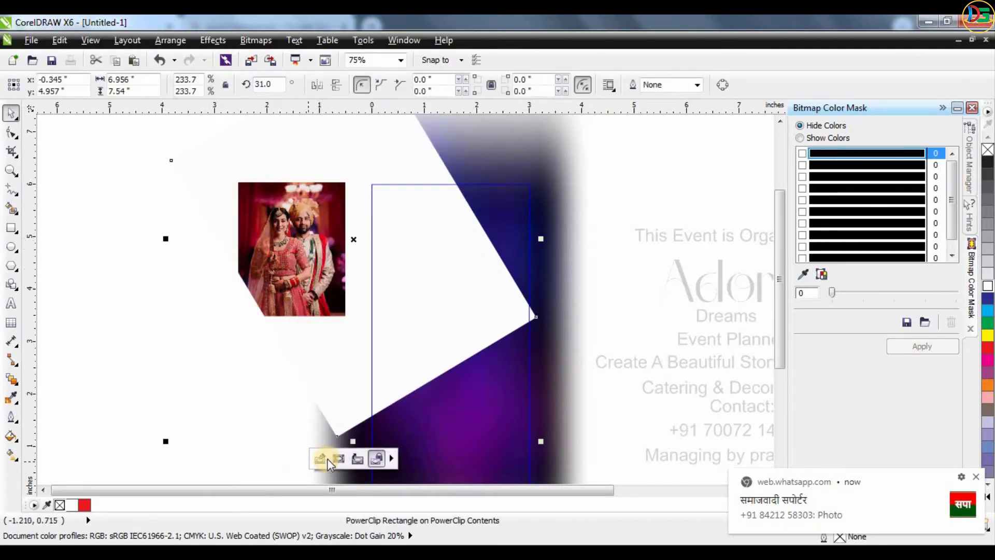
# Move the couple photo onto the white panel and enlarge it to about 3.5 inches wide
pyautogui.click(330, 434)
pyautogui.moveTo(347, 277)
pyautogui.mouseDown()
pyautogui.moveTo(449, 270)
pyautogui.moveTo(439, 264)
pyautogui.mouseUp()
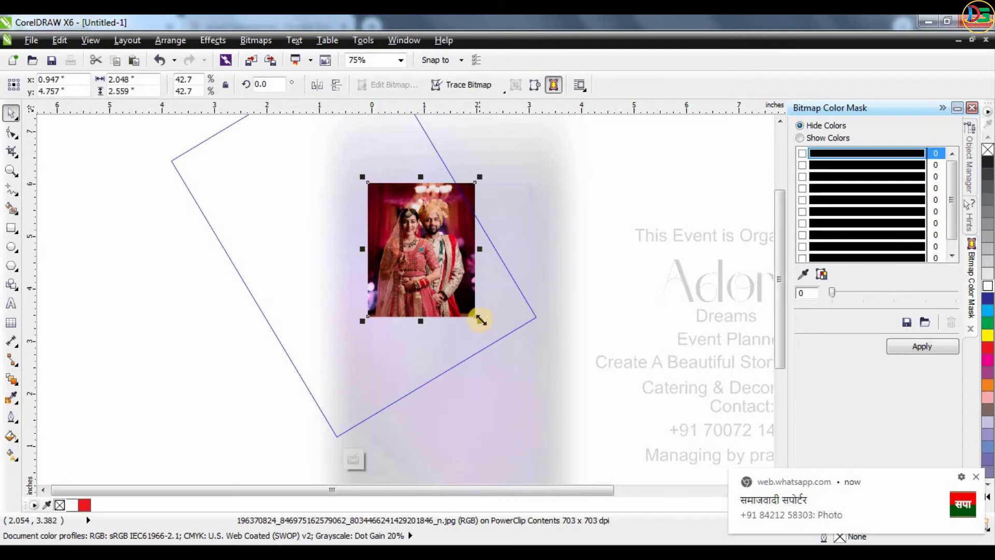
pyautogui.moveTo(540, 394); pyautogui.dragTo(554, 414)
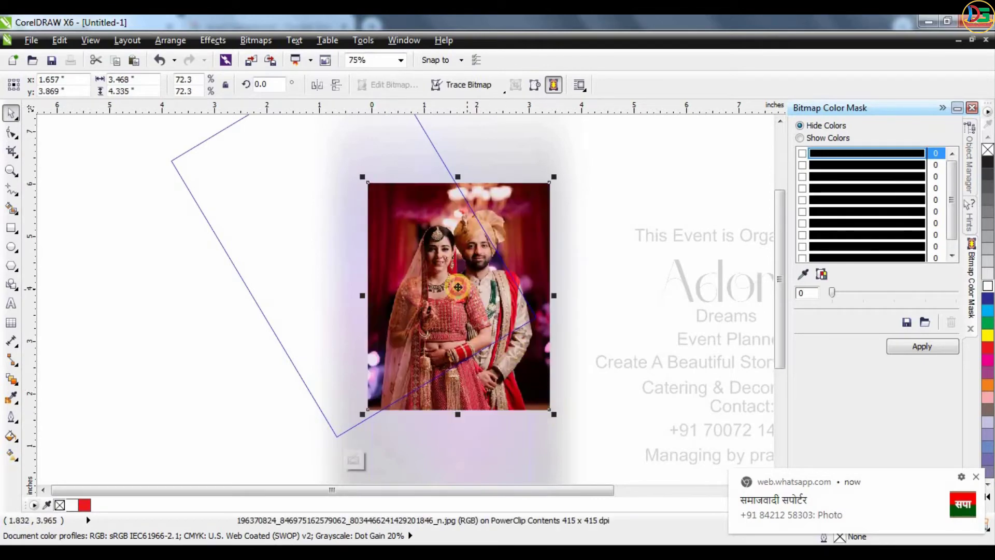
pyautogui.moveTo(458, 287); pyautogui.dragTo(418, 283)
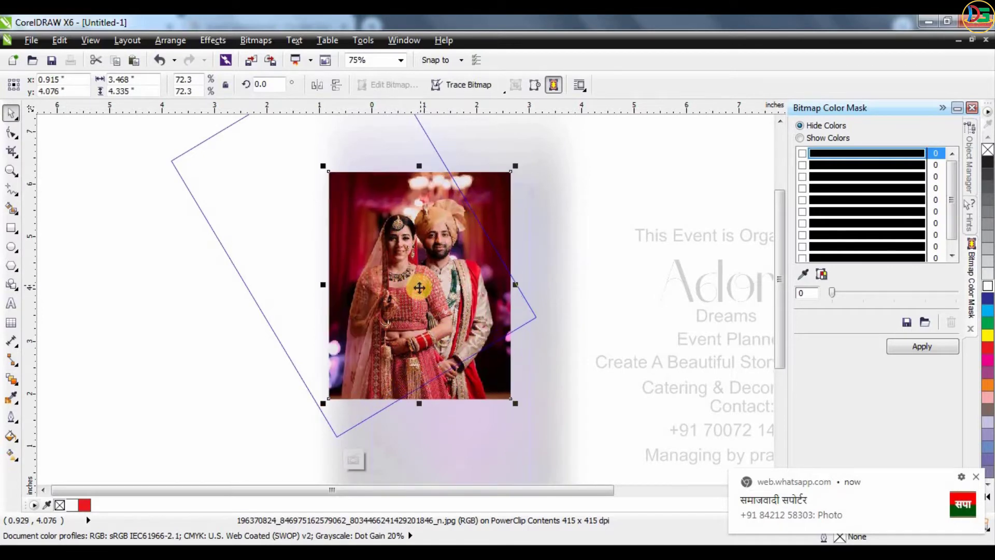
pyautogui.click(358, 460)
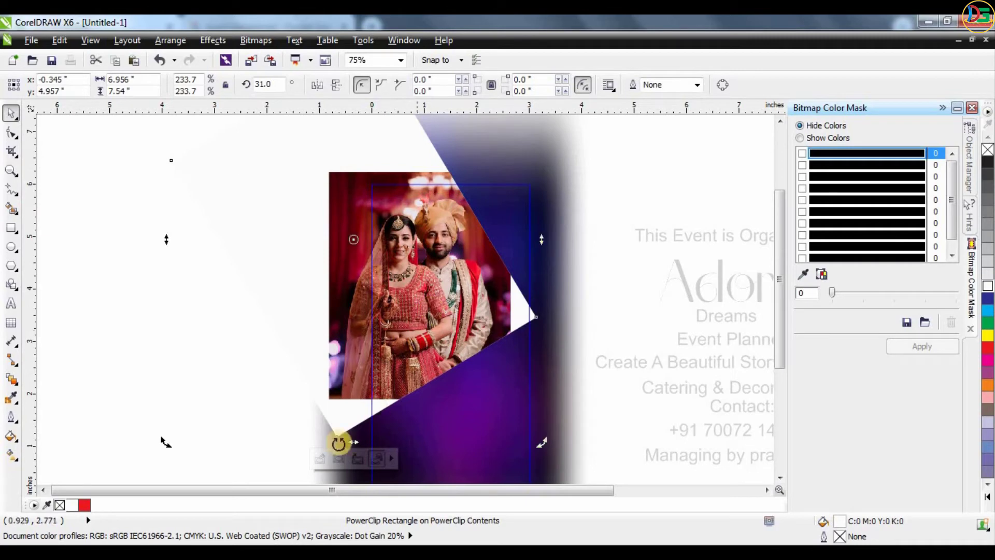
# Enlarge the clipped couple photo to 79.1%, then nudge the white panel down and right
pyautogui.click(319, 458)
pyautogui.moveTo(438, 310); pyautogui.dragTo(446, 314)
pyautogui.scroll(3, 412, 207)
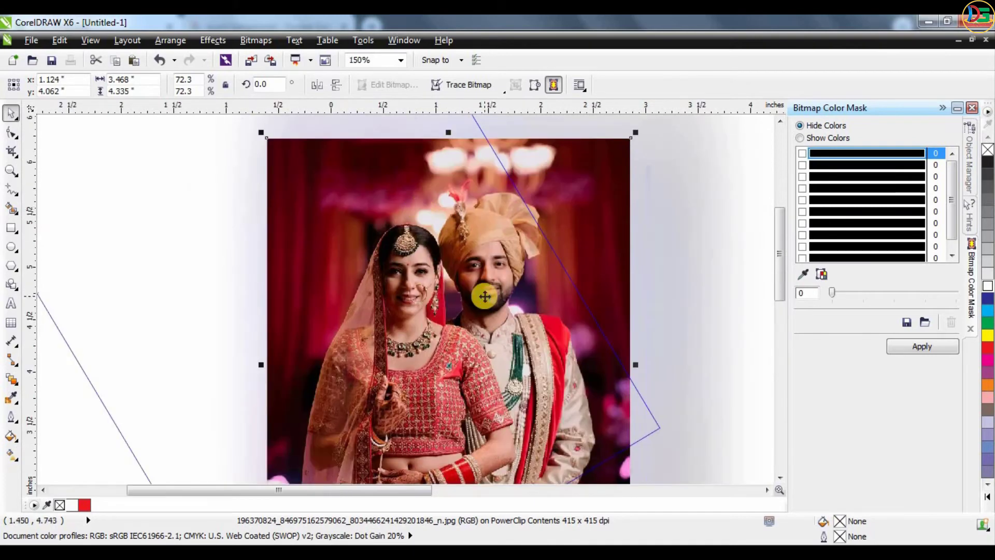
pyautogui.scroll(-3, 485, 295)
pyautogui.moveTo(573, 454); pyautogui.dragTo(590, 473)
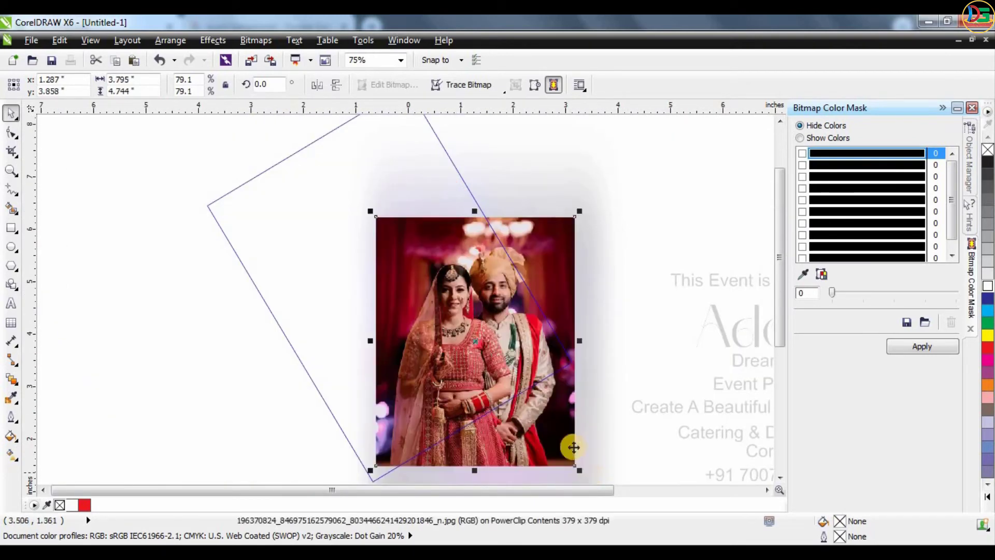
pyautogui.scroll(-3, 438, 397)
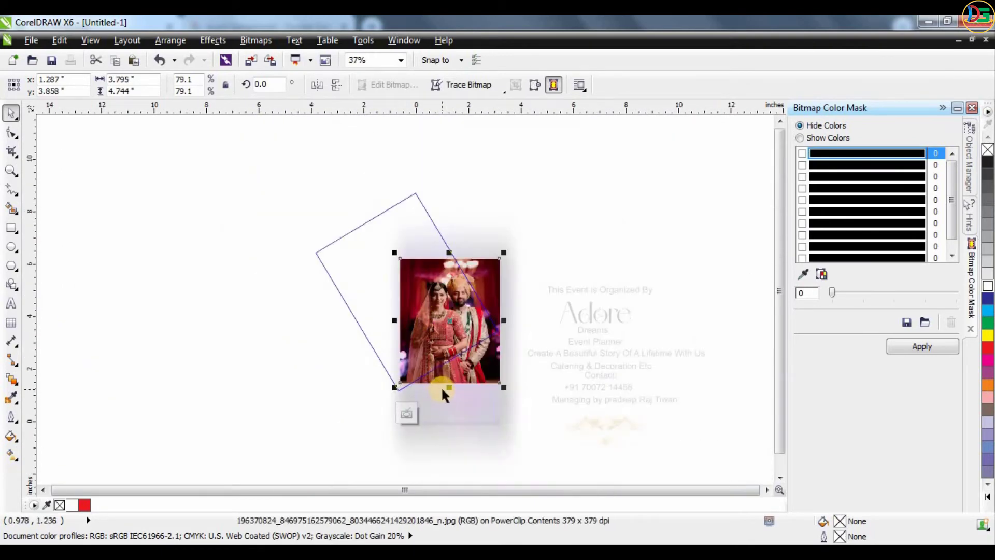
pyautogui.scroll(3, 409, 402)
pyautogui.click(373, 415)
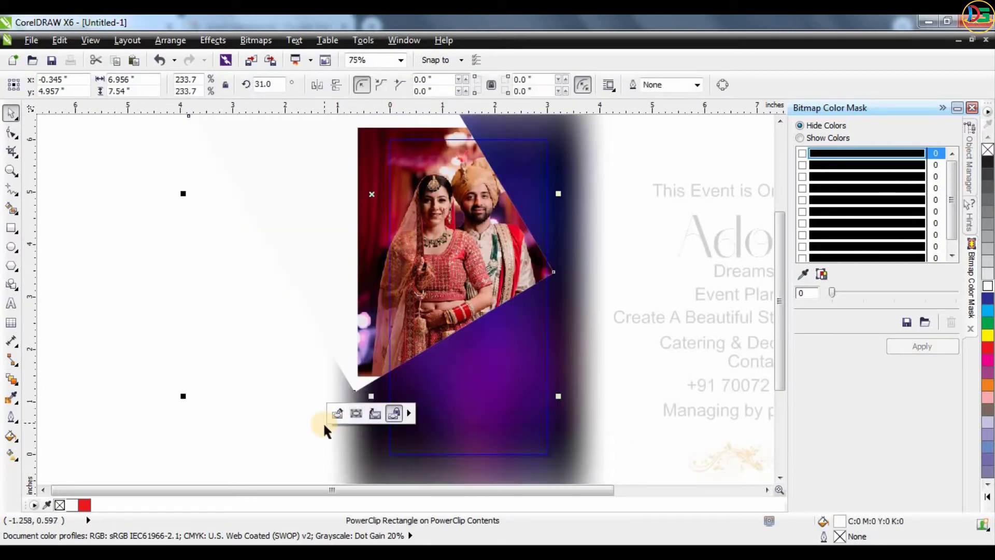
pyautogui.click(259, 424)
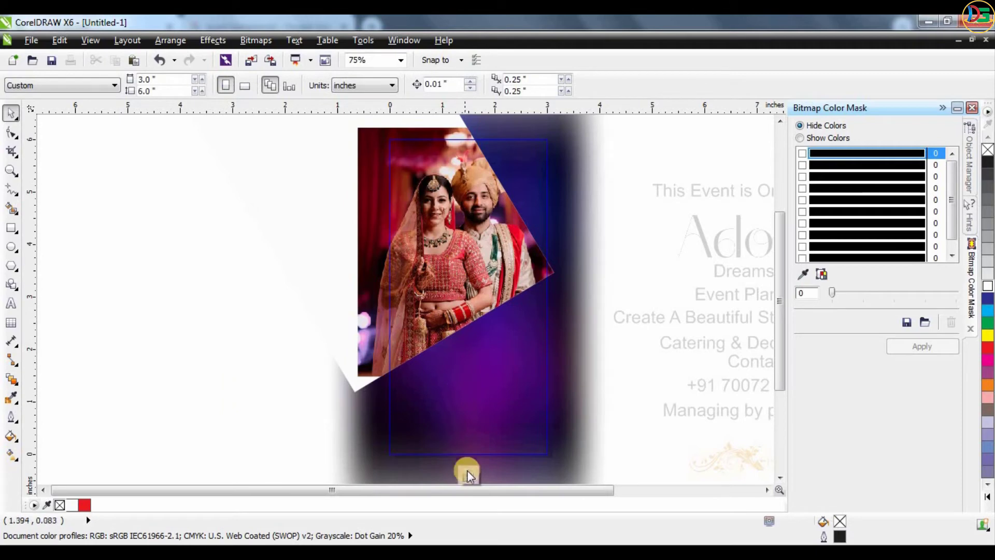
pyautogui.moveTo(509, 269); pyautogui.dragTo(519, 296)
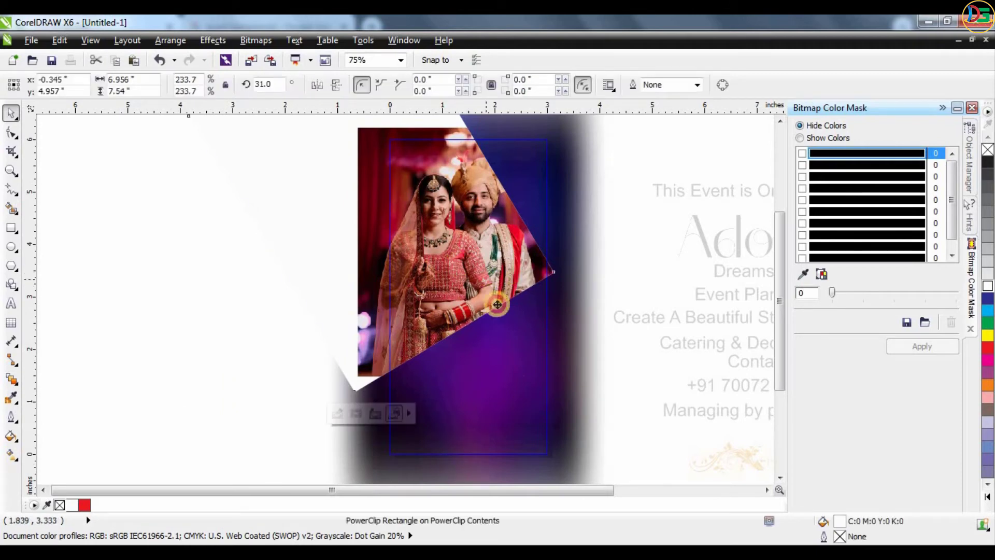
# Delete the couple photo from inside the angled panel's PowerClip contents
pyautogui.click(386, 441)
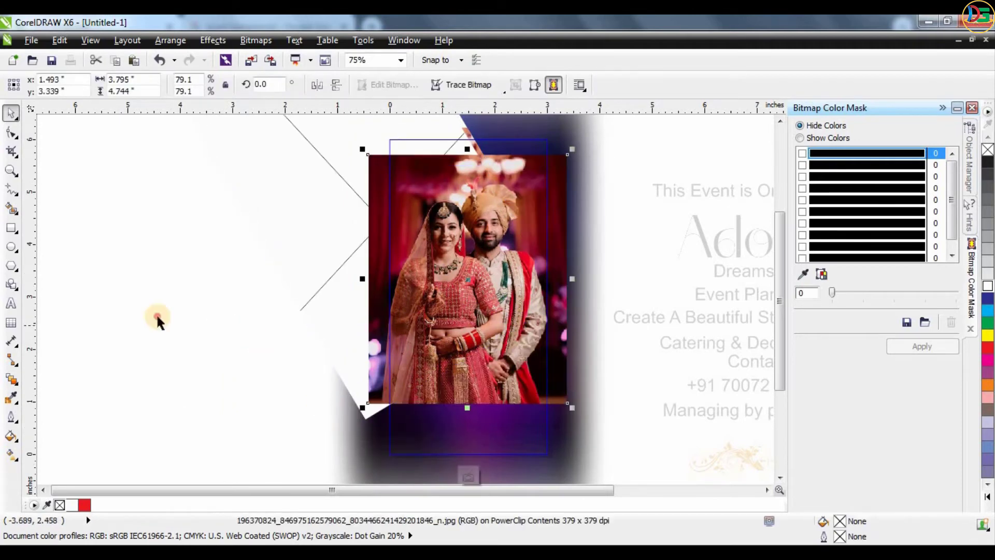
pyautogui.click(156, 316)
pyautogui.click(486, 276)
pyautogui.press('Delete')
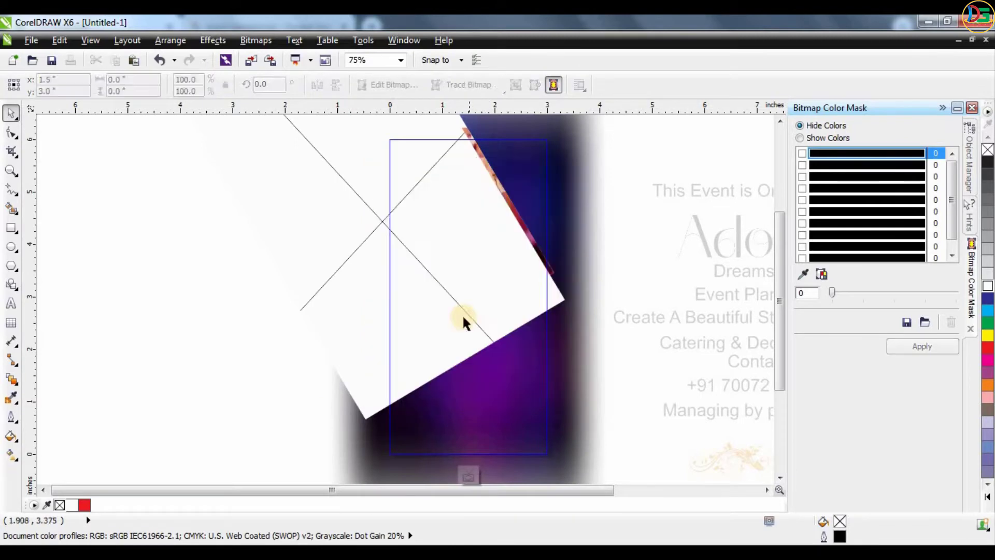
# Give the empty white panel no outline and set its frame type to None
pyautogui.click(504, 309)
pyautogui.click(696, 85)
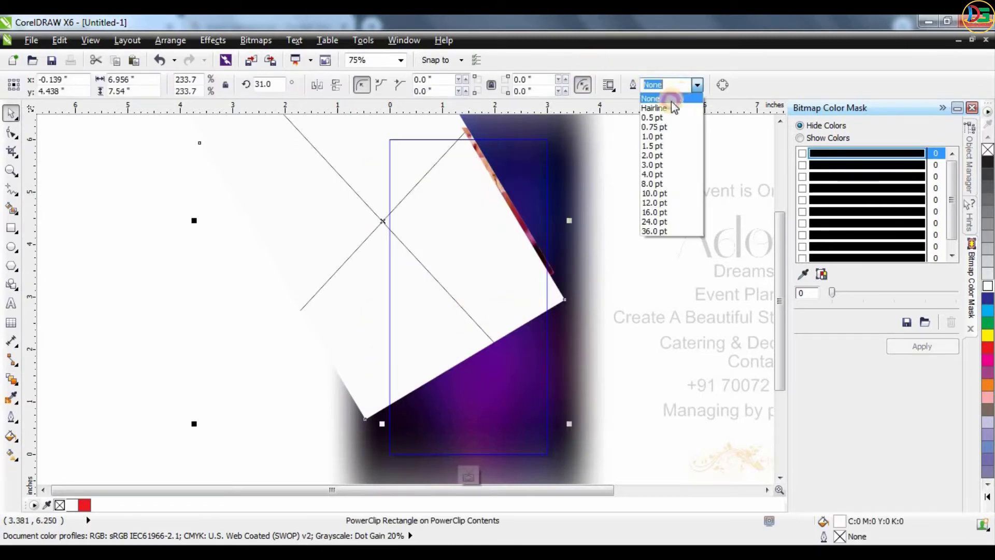
pyautogui.click(671, 101)
pyautogui.rightClick(488, 252)
pyautogui.moveTo(534, 40)
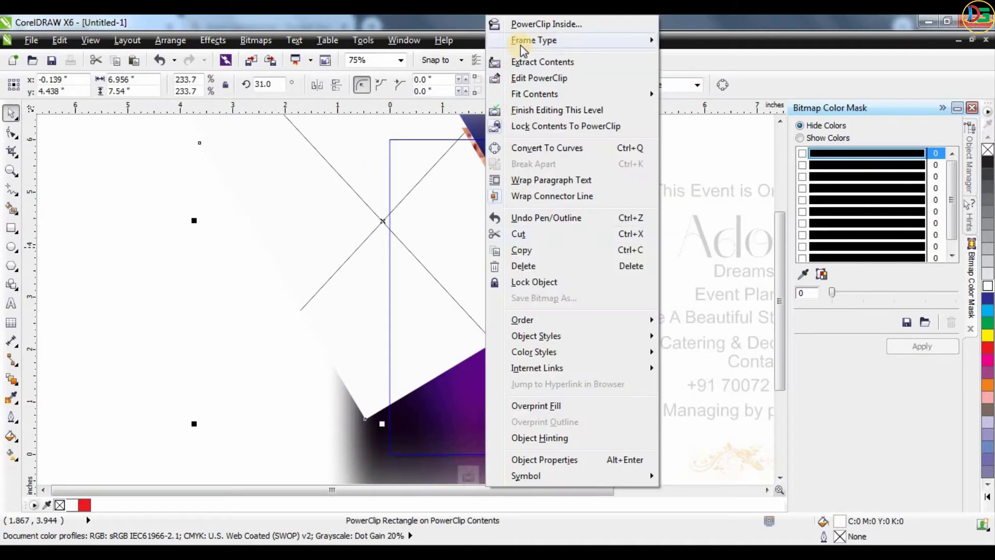
pyautogui.click(686, 80)
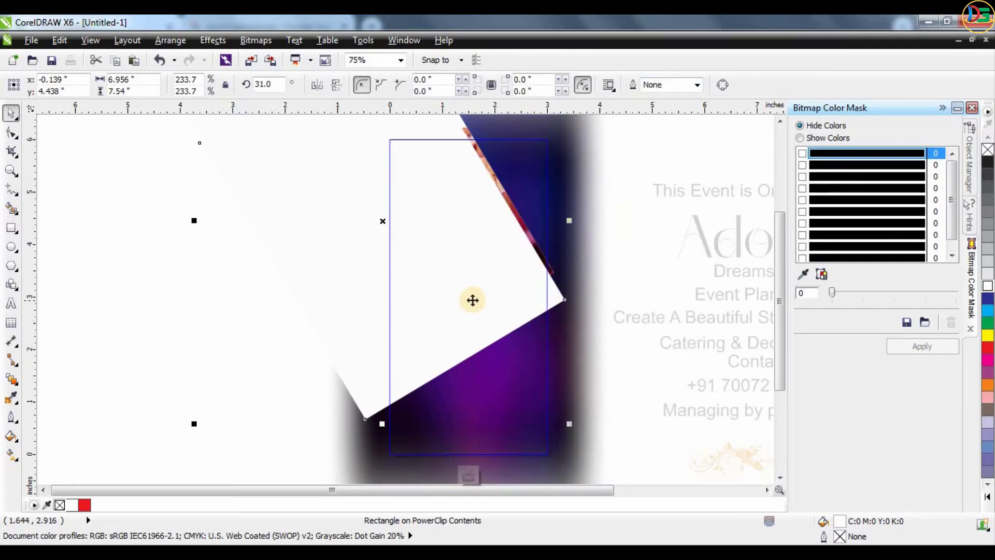
# Give the tilted rectangle a linear gradient fill ending in orange
pyautogui.press('g')
pyautogui.click(576, 287)
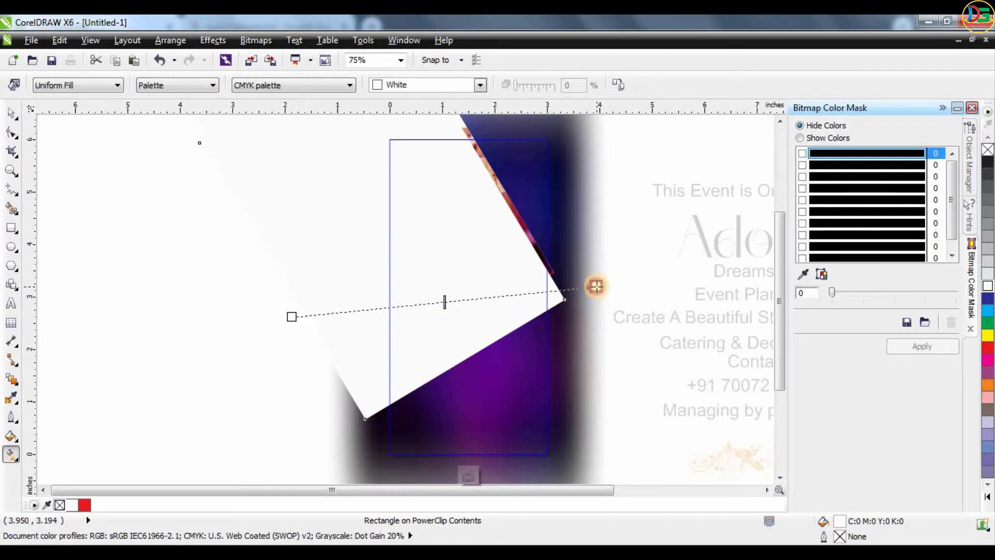
pyautogui.moveTo(596, 286); pyautogui.dragTo(596, 287)
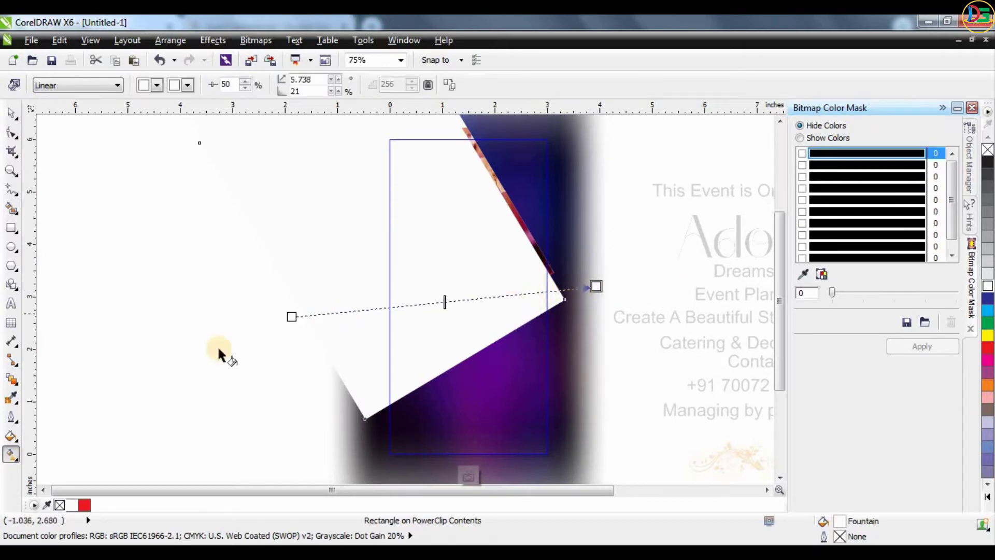
pyautogui.click(593, 287)
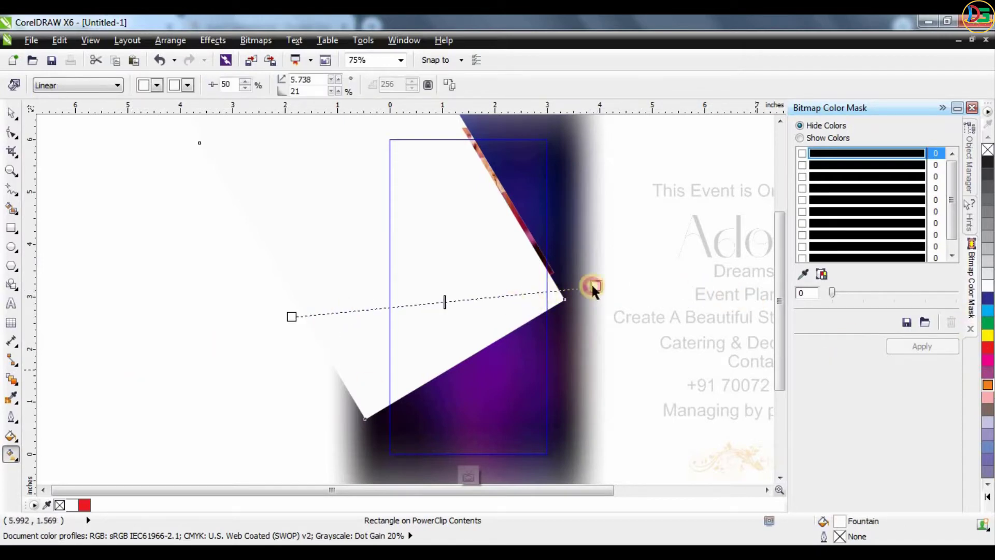
pyautogui.moveTo(600, 291); pyautogui.dragTo(596, 286)
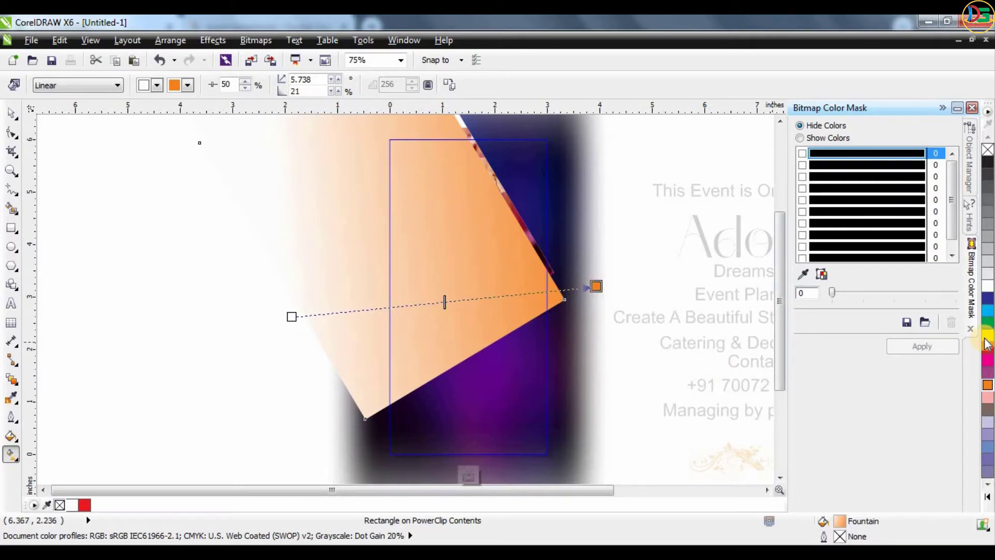
# Add a light peach gradient stop and pull the gradient's end inward
pyautogui.click(523, 293)
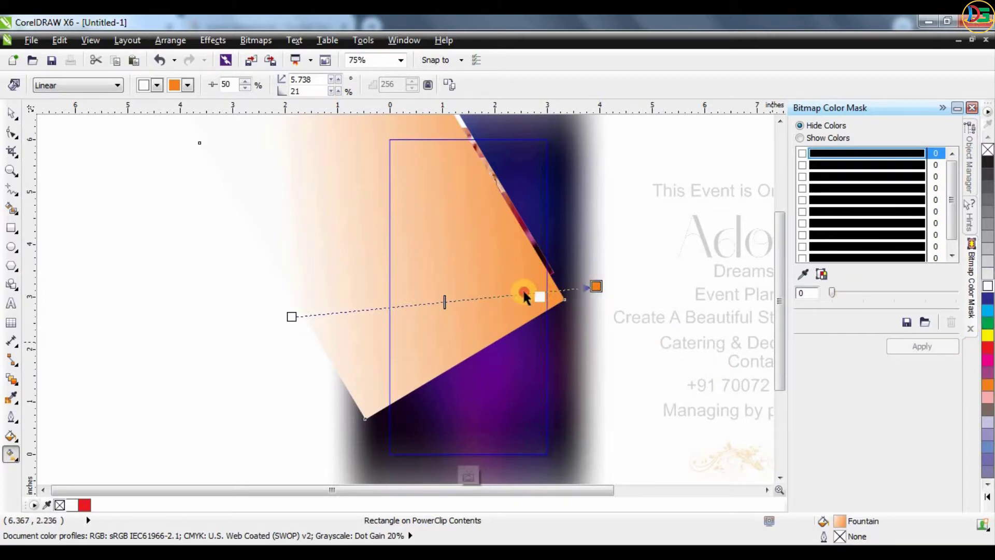
pyautogui.doubleClick(524, 294)
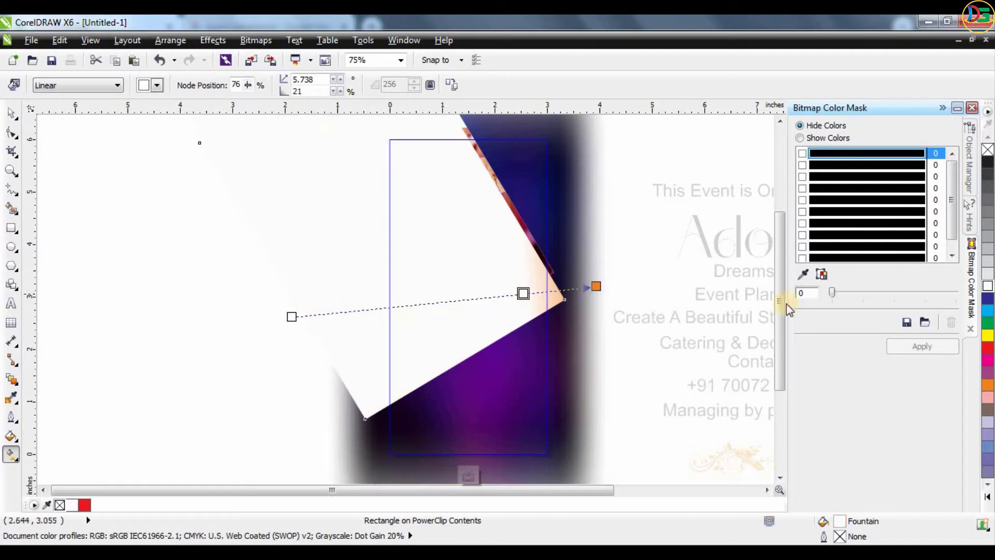
pyautogui.click(988, 386)
pyautogui.click(913, 403)
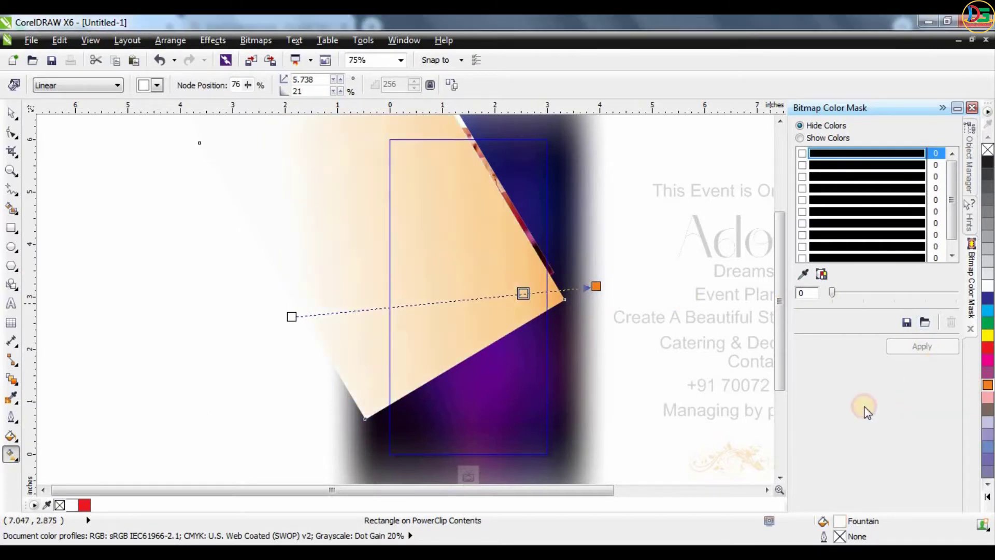
pyautogui.moveTo(597, 287); pyautogui.dragTo(568, 291)
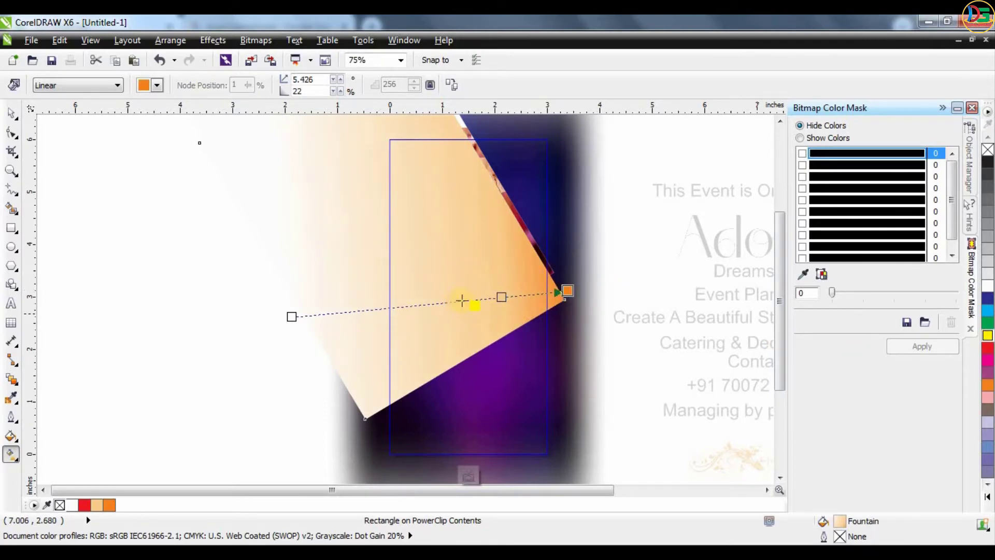
# Add pale yellow and orange stops and align the gradient along the rectangle's lower edge
pyautogui.moveTo(458, 297); pyautogui.dragTo(457, 301)
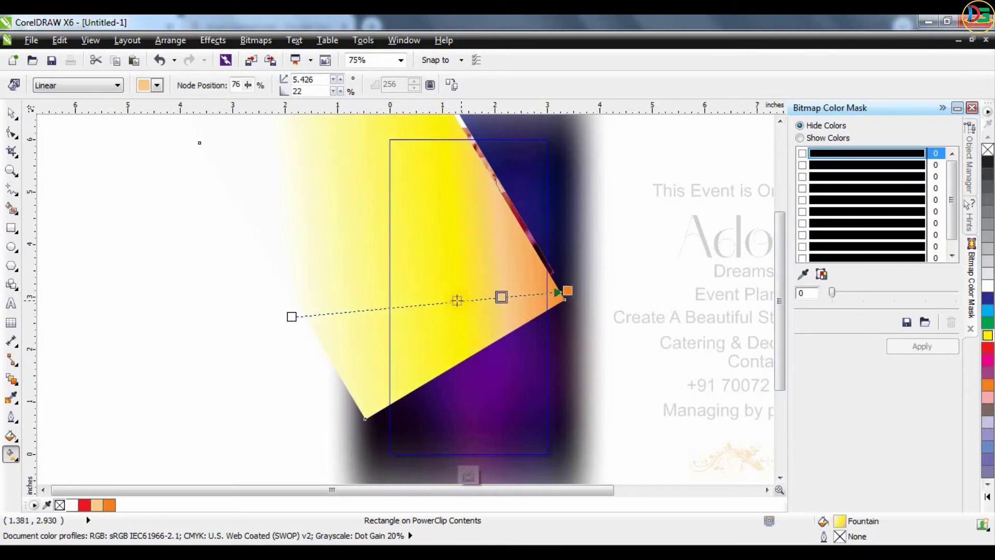
pyautogui.click(989, 337)
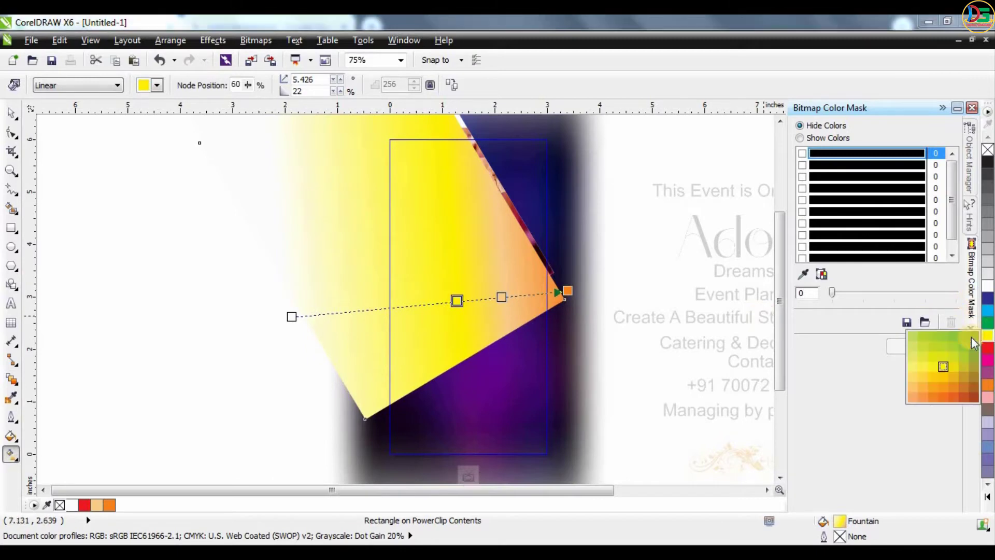
pyautogui.click(913, 357)
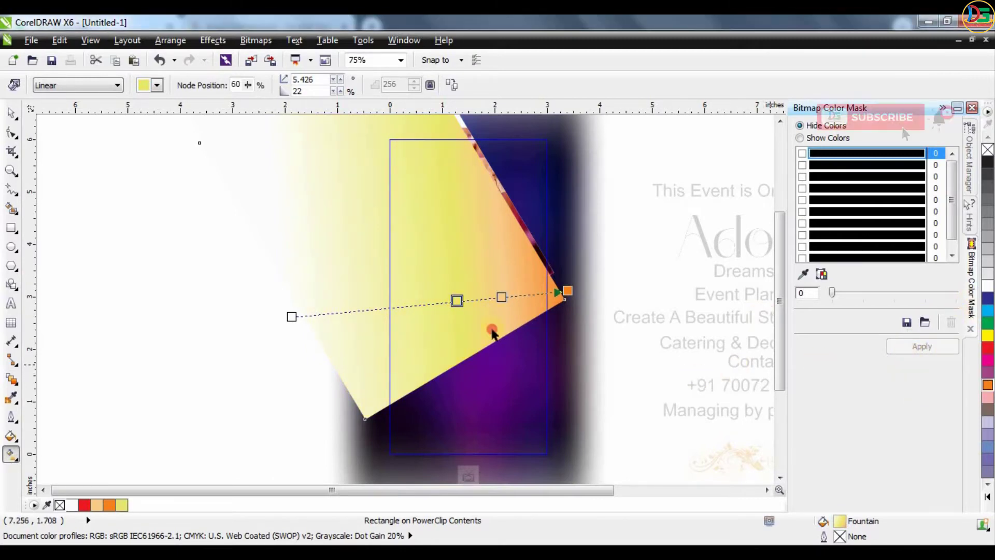
pyautogui.moveTo(988, 389)
pyautogui.mouseDown()
pyautogui.moveTo(414, 305)
pyautogui.moveTo(433, 306)
pyautogui.moveTo(422, 304)
pyautogui.mouseUp()
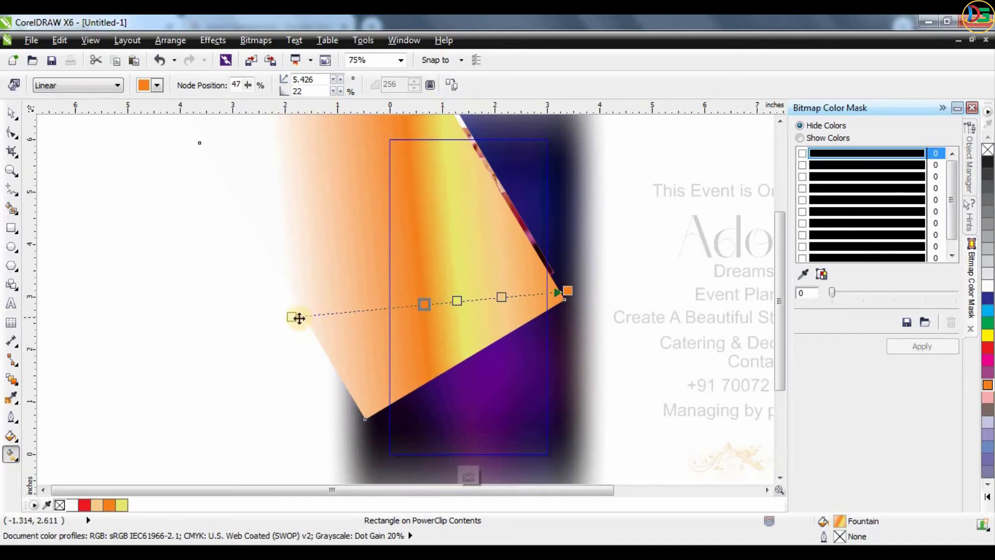
pyautogui.moveTo(292, 316); pyautogui.dragTo(365, 418)
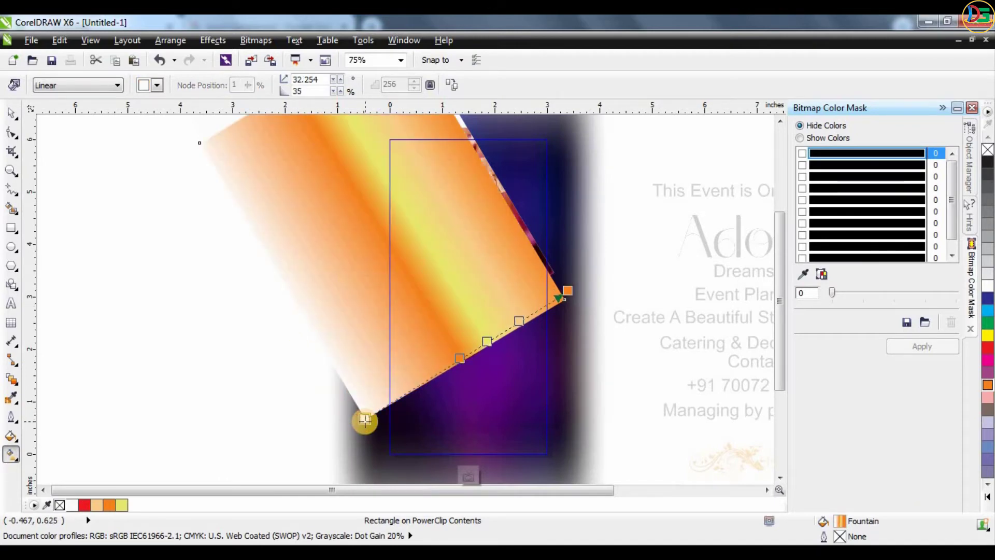
# Add more peach, yellow and orange stops so the stripes repeat, then finish the fill
pyautogui.moveTo(521, 319); pyautogui.dragTo(526, 316)
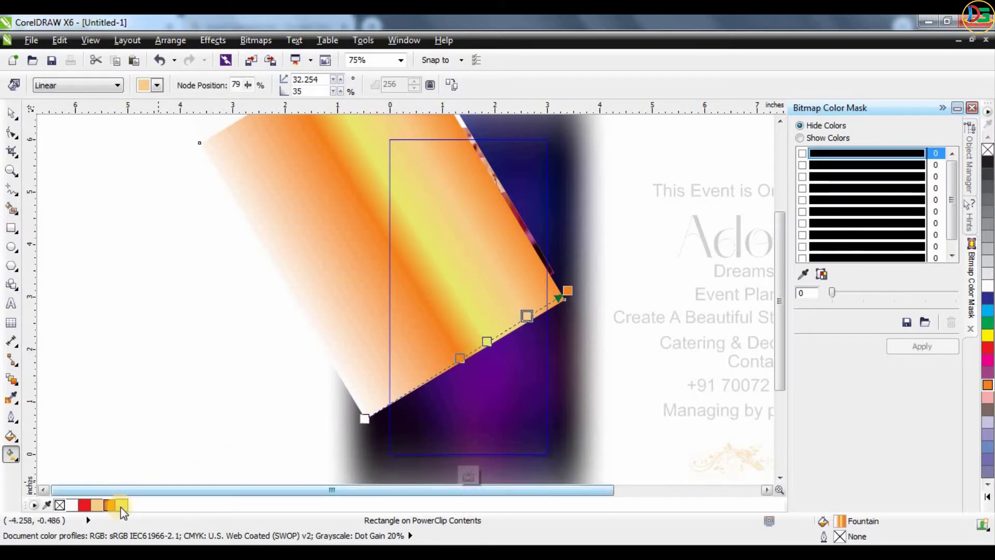
pyautogui.moveTo(121, 506); pyautogui.dragTo(433, 381)
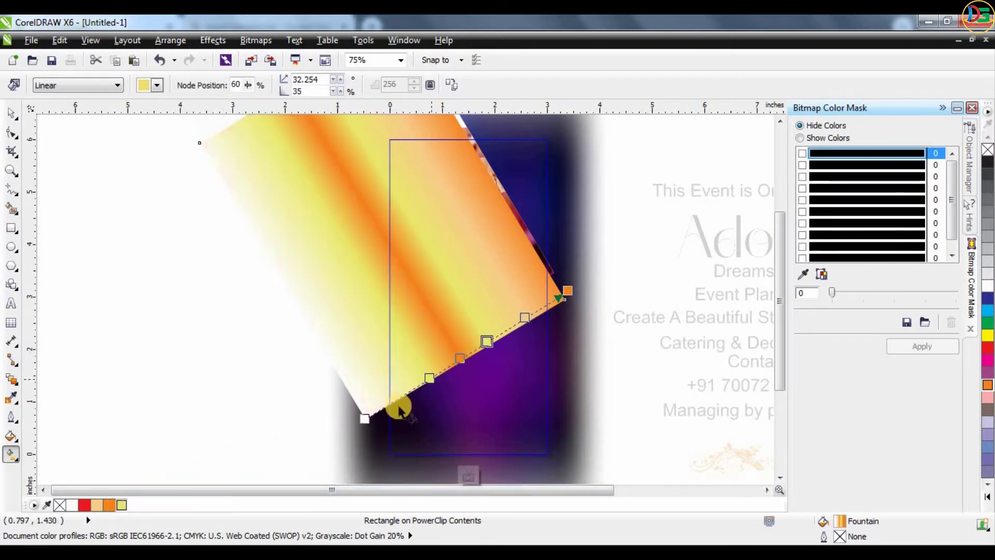
pyautogui.moveTo(109, 505)
pyautogui.mouseDown()
pyautogui.moveTo(362, 396)
pyautogui.moveTo(418, 395)
pyautogui.moveTo(402, 394)
pyautogui.mouseUp()
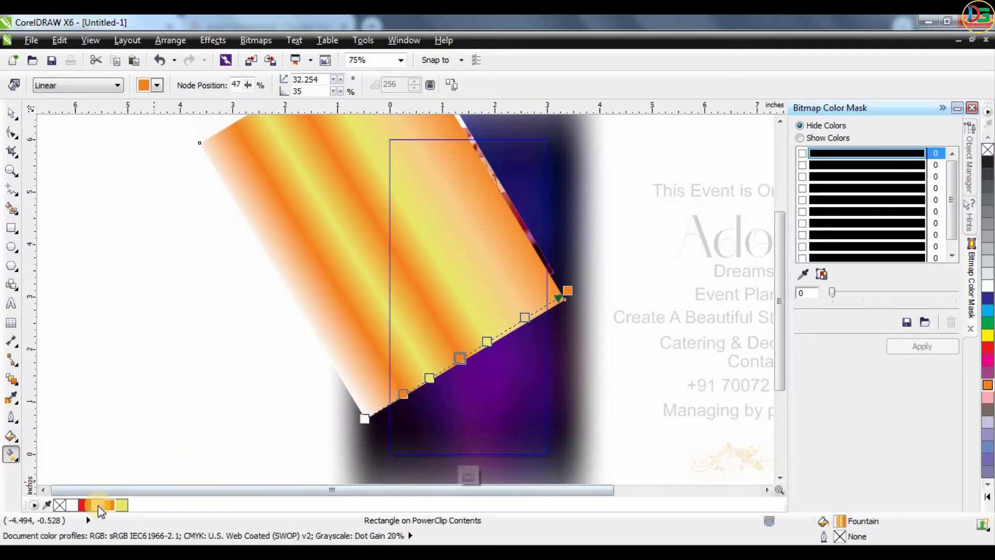
pyautogui.moveTo(101, 511)
pyautogui.mouseDown()
pyautogui.moveTo(364, 439)
pyautogui.moveTo(365, 418)
pyautogui.mouseUp()
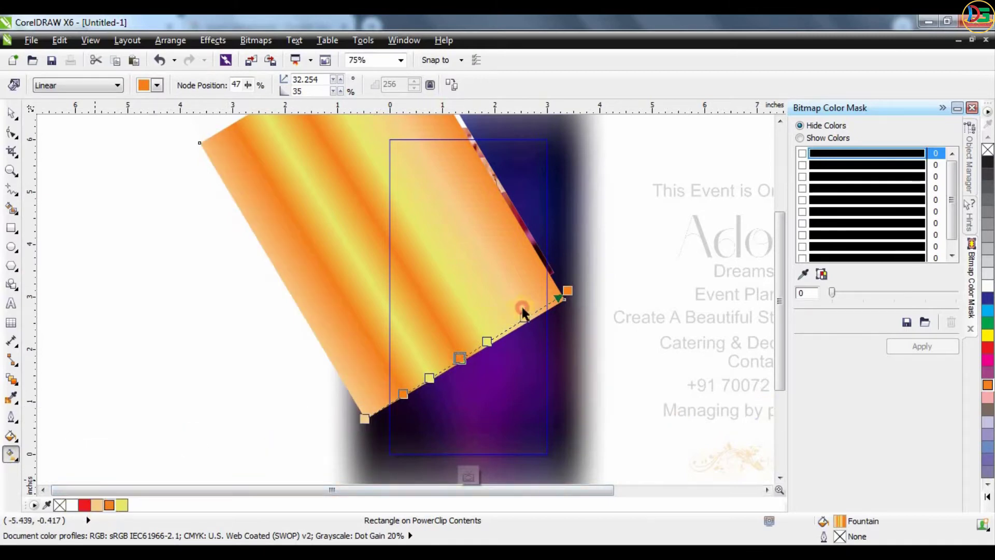
pyautogui.moveTo(537, 315); pyautogui.dragTo(536, 310)
pyautogui.moveTo(109, 504); pyautogui.dragTo(513, 326)
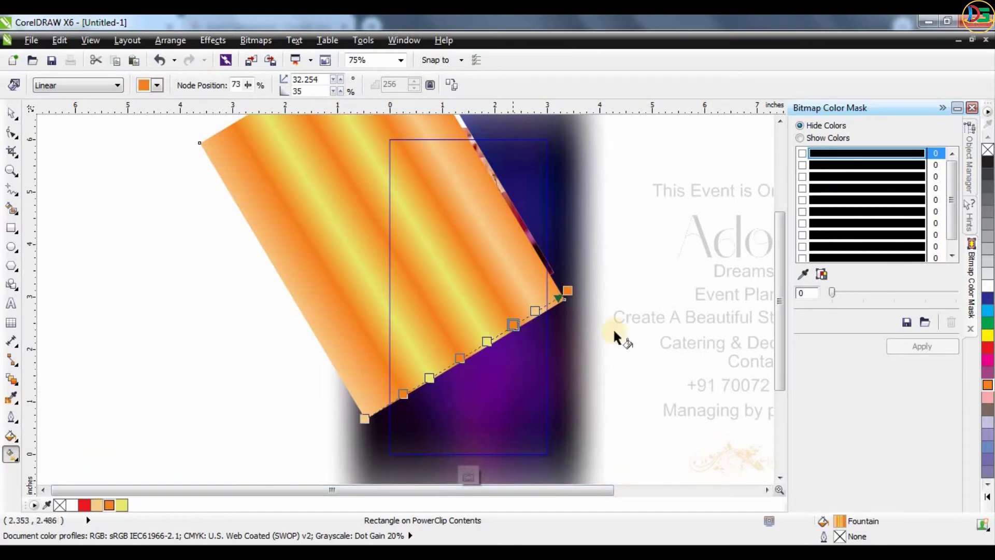
pyautogui.click(11, 113)
pyautogui.click(71, 140)
# Send the striped rectangle behind the photo and move it up beneath it
pyautogui.click(310, 233)
pyautogui.hotkey('ctrl', 'pagedown')
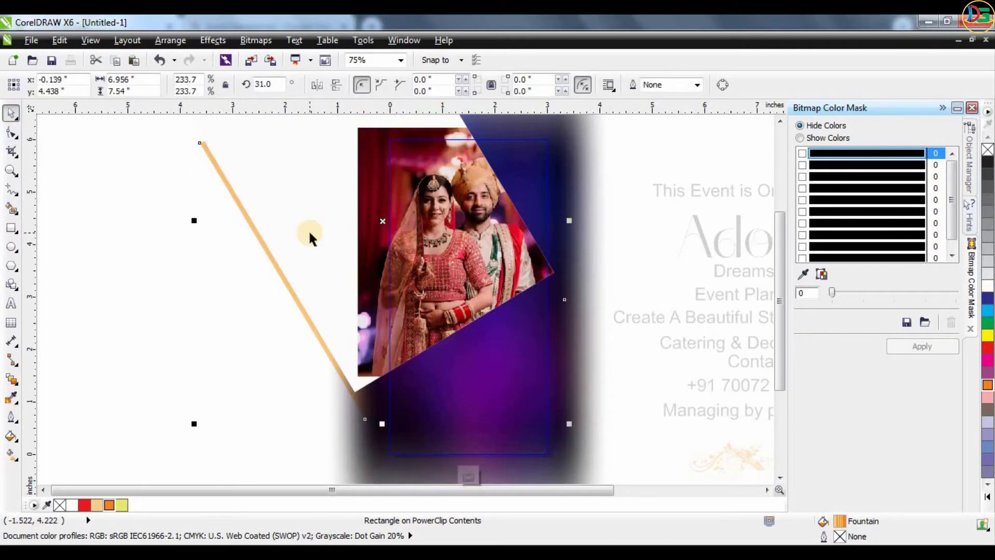
pyautogui.scroll(2, 544, 341)
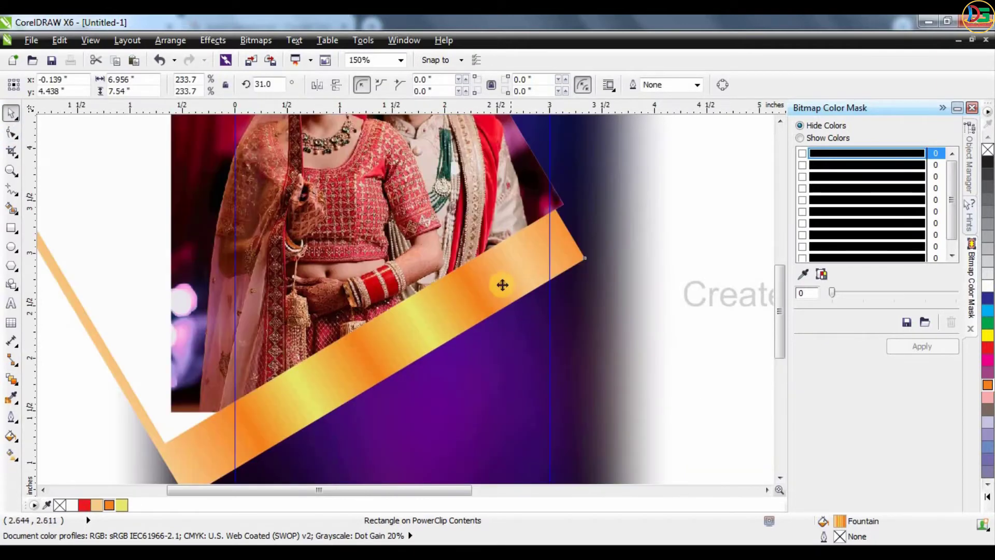
pyautogui.moveTo(525, 318)
pyautogui.mouseDown()
pyautogui.moveTo(476, 268)
pyautogui.moveTo(495, 265)
pyautogui.mouseUp()
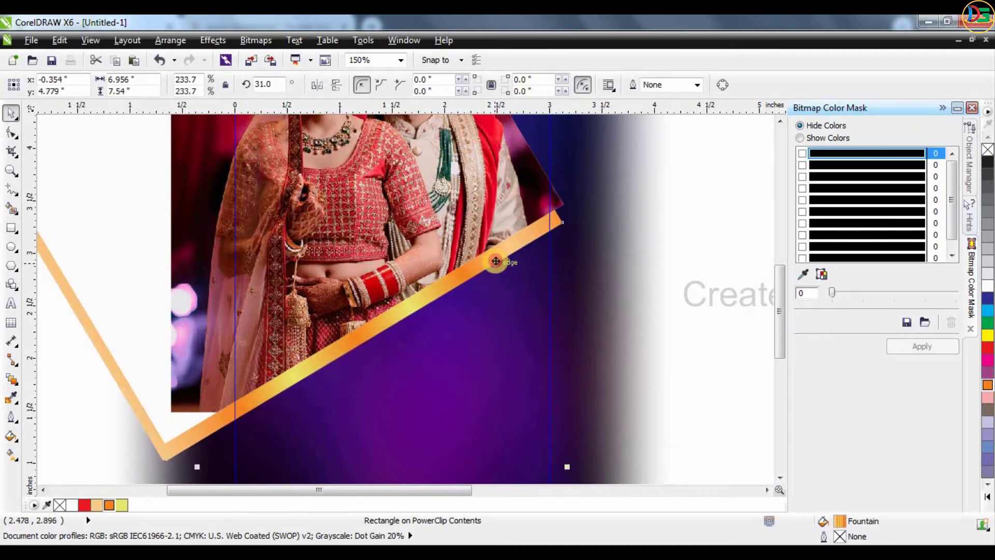
pyautogui.scroll(-2, 495, 254)
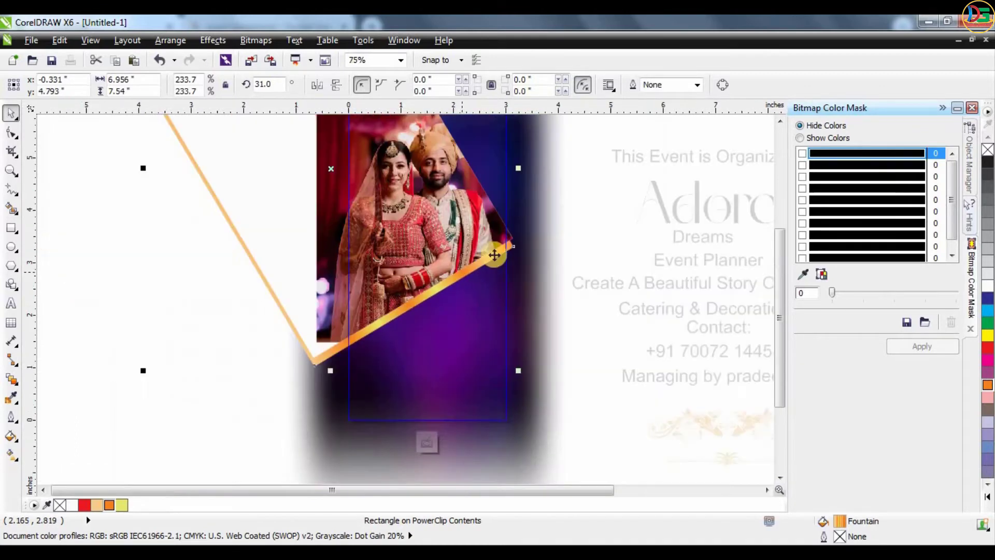
pyautogui.scroll(-1, 484, 288)
pyautogui.scroll(1, 477, 302)
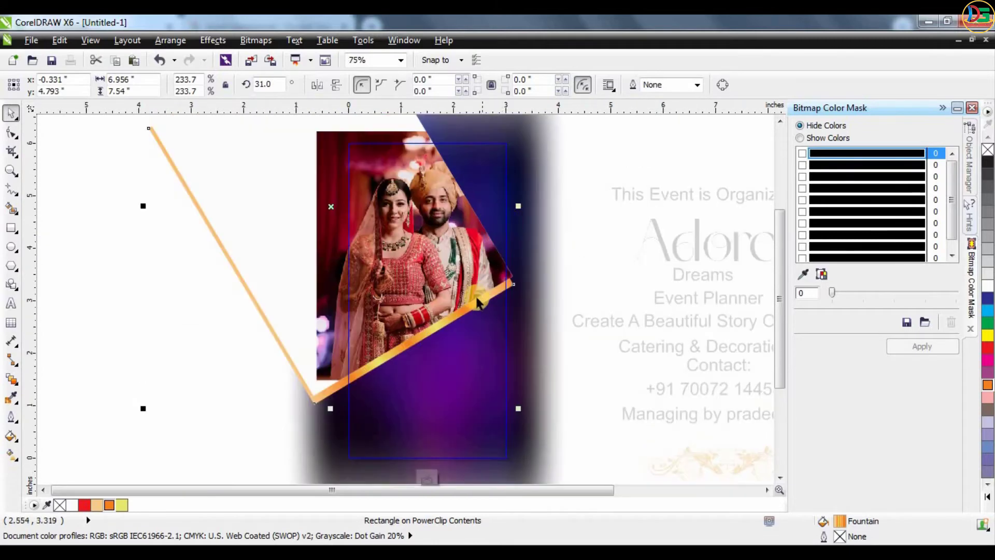
pyautogui.moveTo(477, 304); pyautogui.dragTo(481, 244)
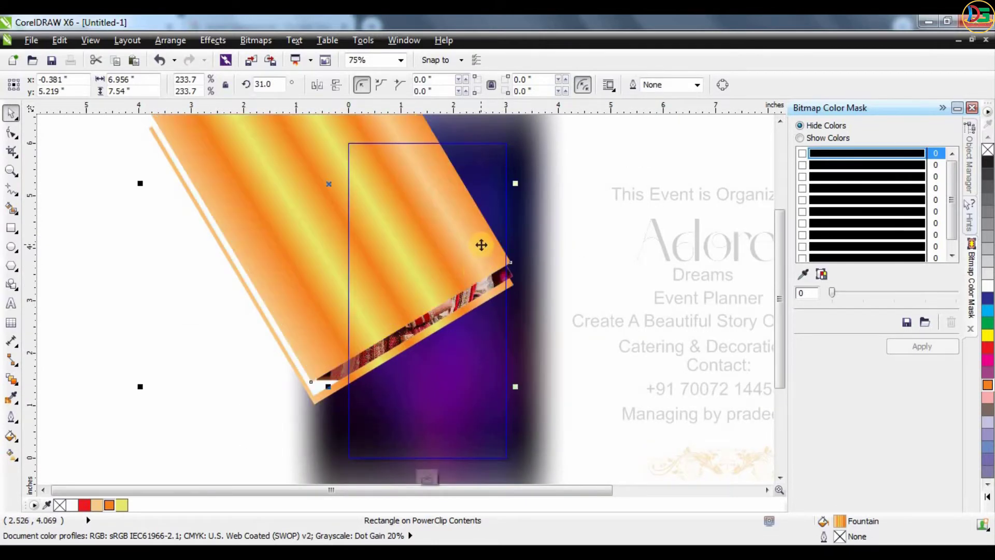
pyautogui.scroll(1, 481, 245)
pyautogui.hotkey('ctrl', 'pagedown')
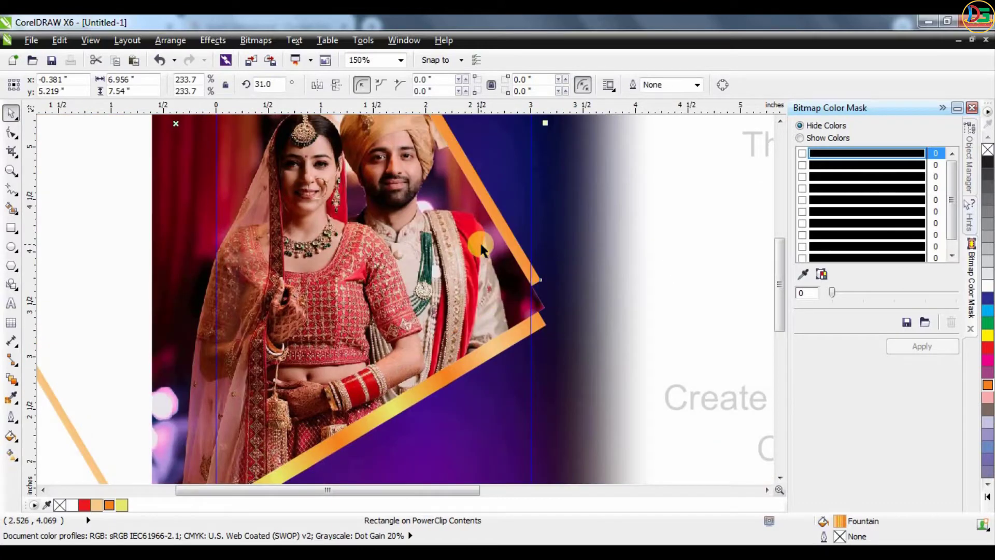
pyautogui.scroll(-1, 480, 241)
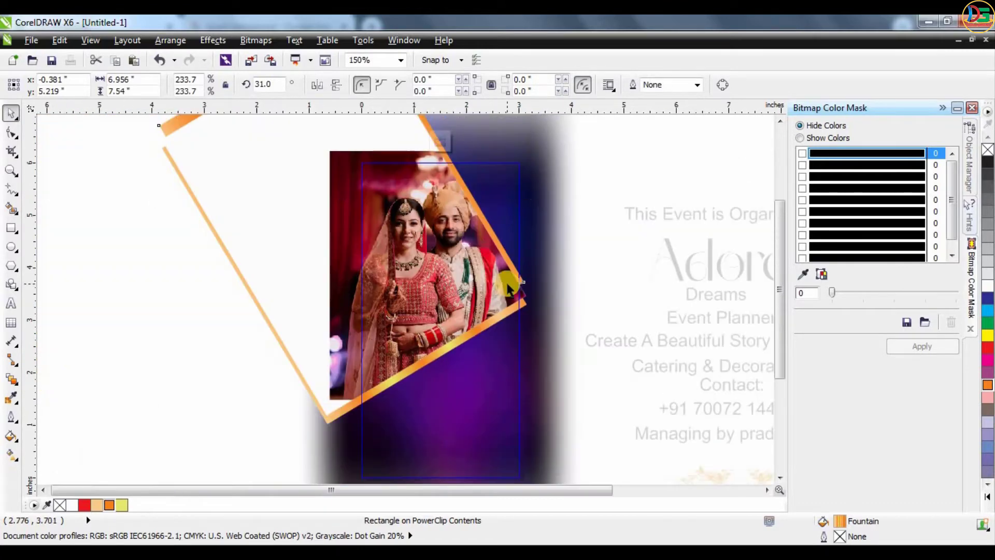
# Finish editing the frame, then reopen its clipped contents and select the orange stripe
pyautogui.click(435, 143)
pyautogui.press('Escape')
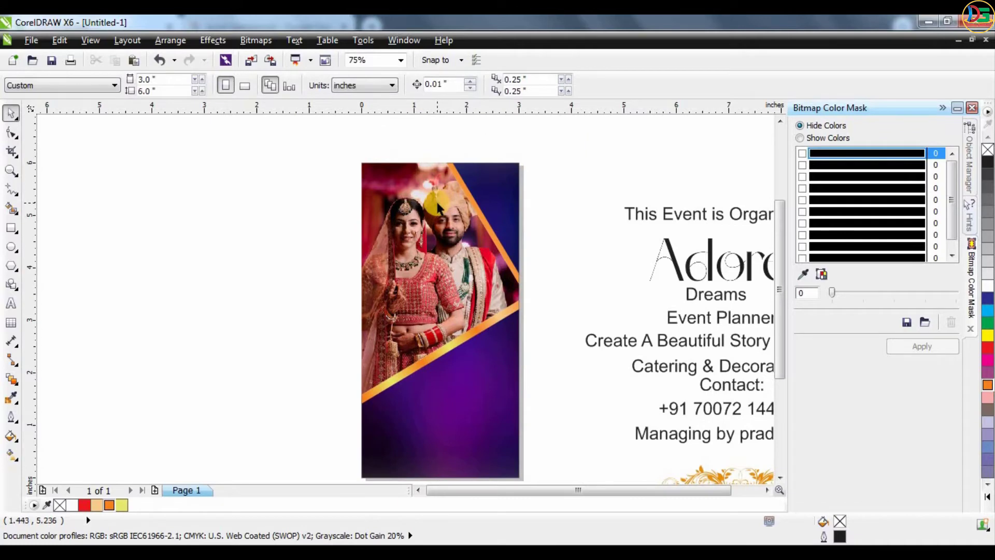
pyautogui.scroll(-1, 437, 206)
pyautogui.scroll(1, 445, 204)
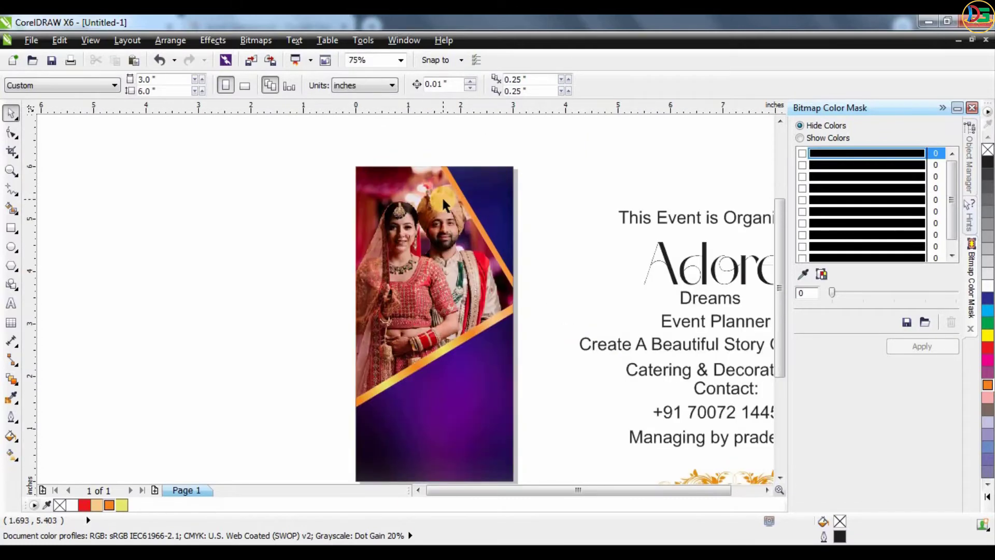
pyautogui.click(451, 213)
pyautogui.click(409, 145)
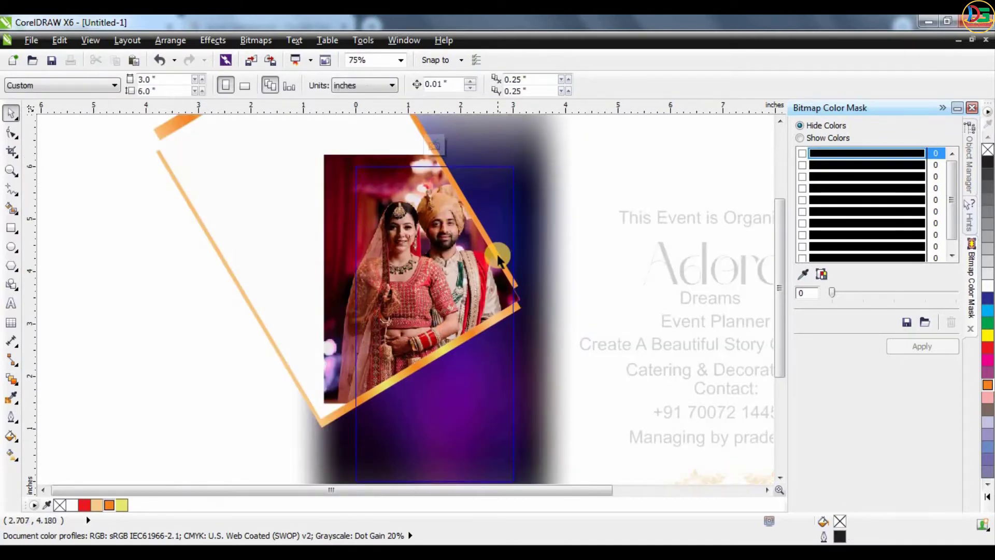
pyautogui.scroll(2, 497, 257)
pyautogui.scroll(1, 495, 252)
pyautogui.click(477, 254)
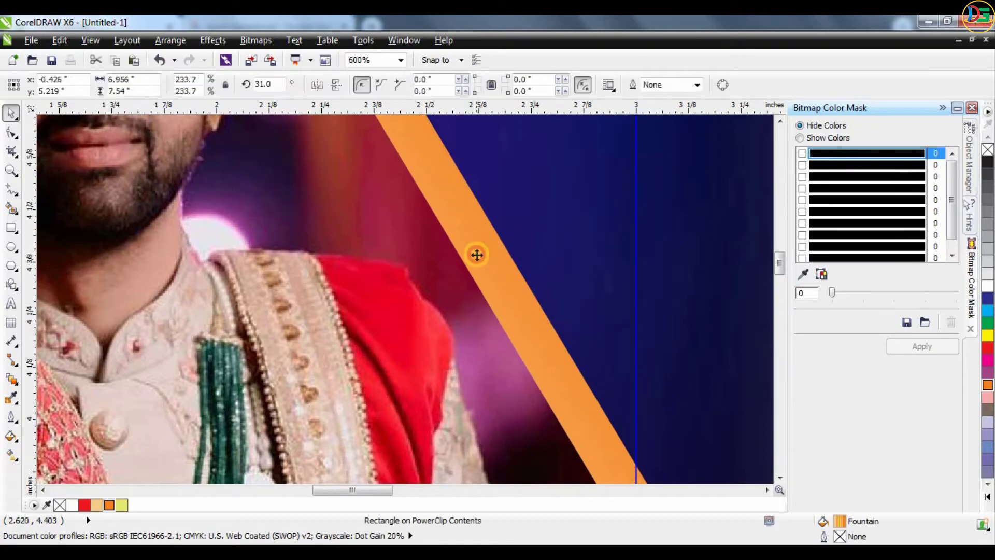
pyautogui.scroll(-3, 477, 255)
pyautogui.scroll(1, 474, 270)
# Nudge the orange border rectangle so it lines up with the couple photo
pyautogui.click(586, 259)
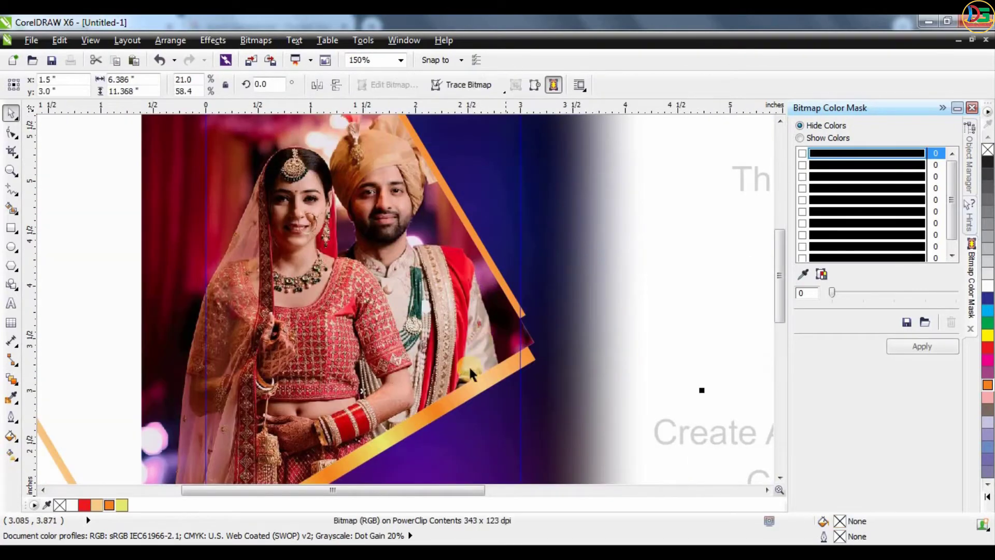
pyautogui.scroll(-1, 474, 328)
pyautogui.scroll(1, 399, 402)
pyautogui.scroll(2, 398, 402)
pyautogui.keyDown('shift'); pyautogui.click(429, 396); pyautogui.keyUp('shift')
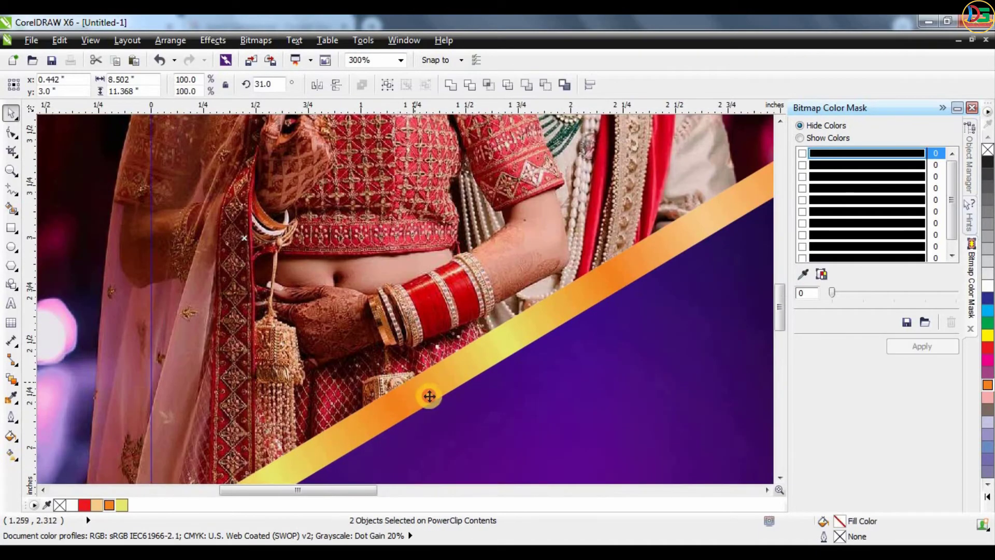
pyautogui.scroll(-1, 485, 338)
pyautogui.click(117, 378)
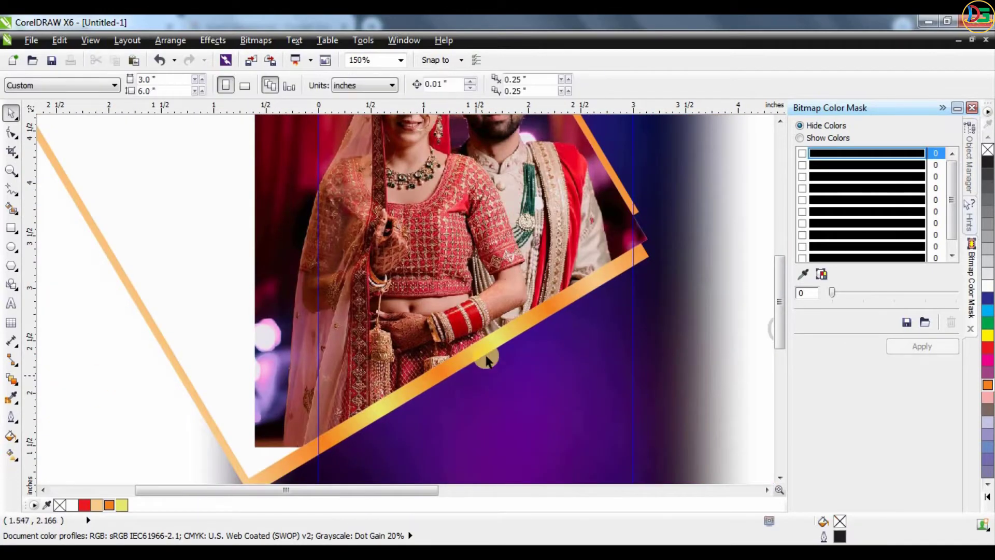
pyautogui.click(492, 349)
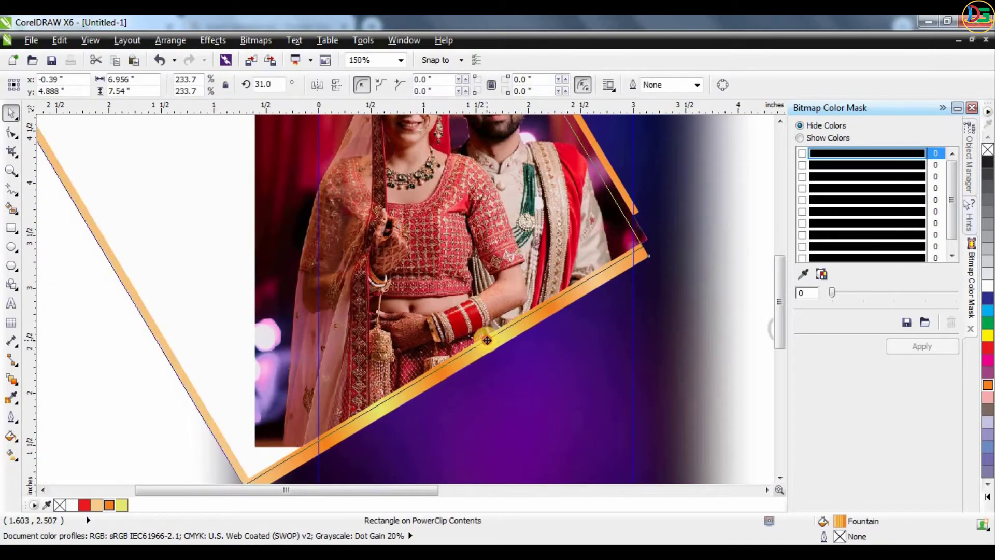
pyautogui.moveTo(486, 341); pyautogui.dragTo(494, 348)
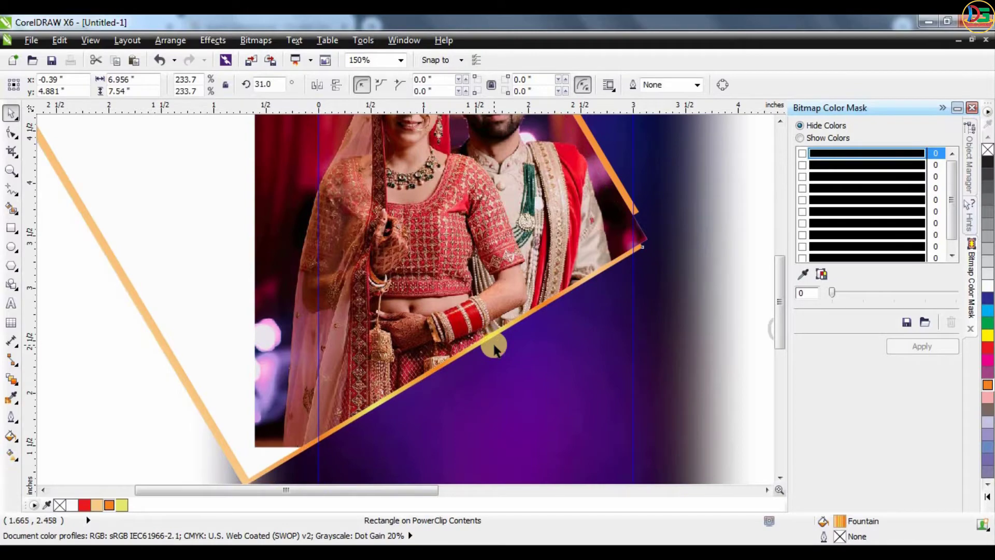
pyautogui.scroll(1, 494, 349)
pyautogui.scroll(-1, 716, 303)
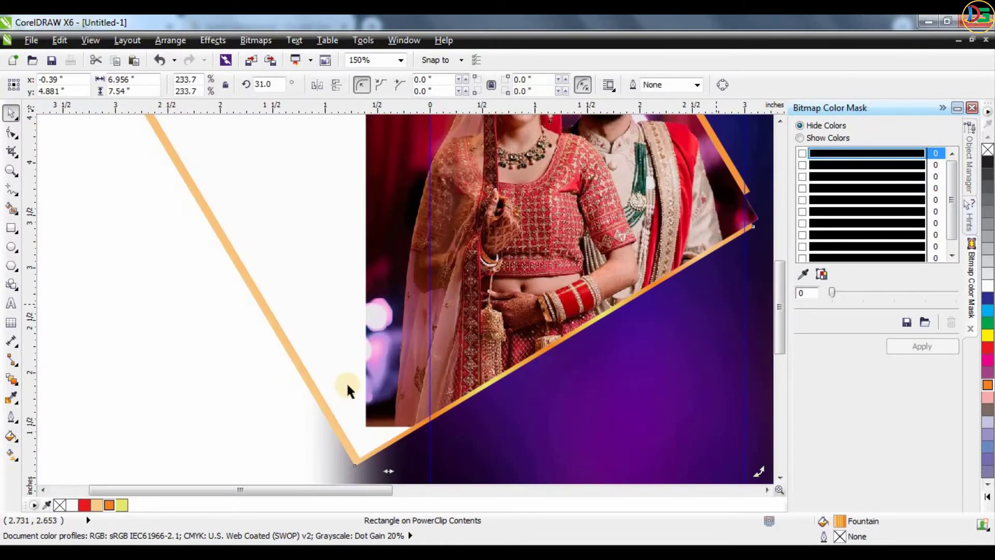
# Select the rotated orange-edged rectangle and nudge it slightly right
pyautogui.click(298, 386)
pyautogui.click(335, 431)
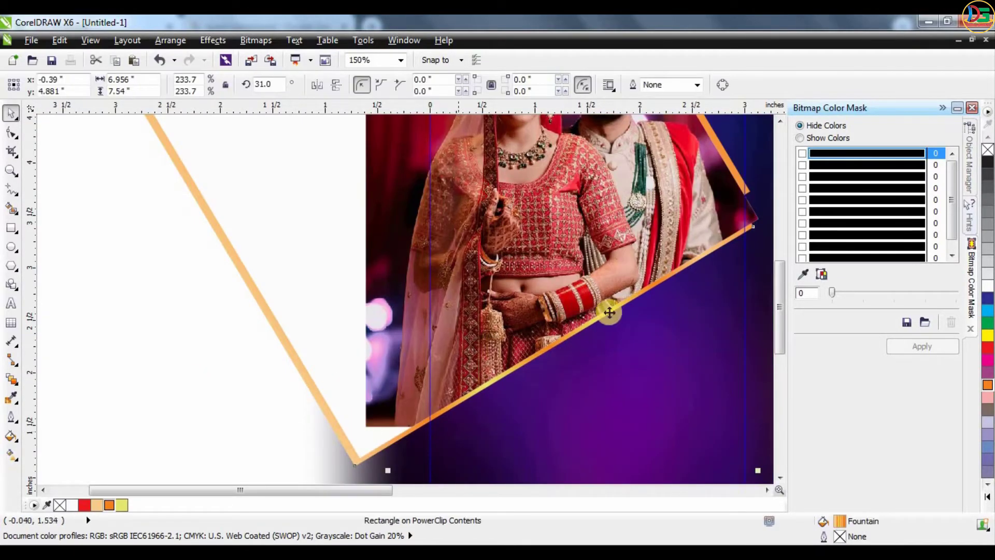
pyautogui.scroll(-1, 426, 317)
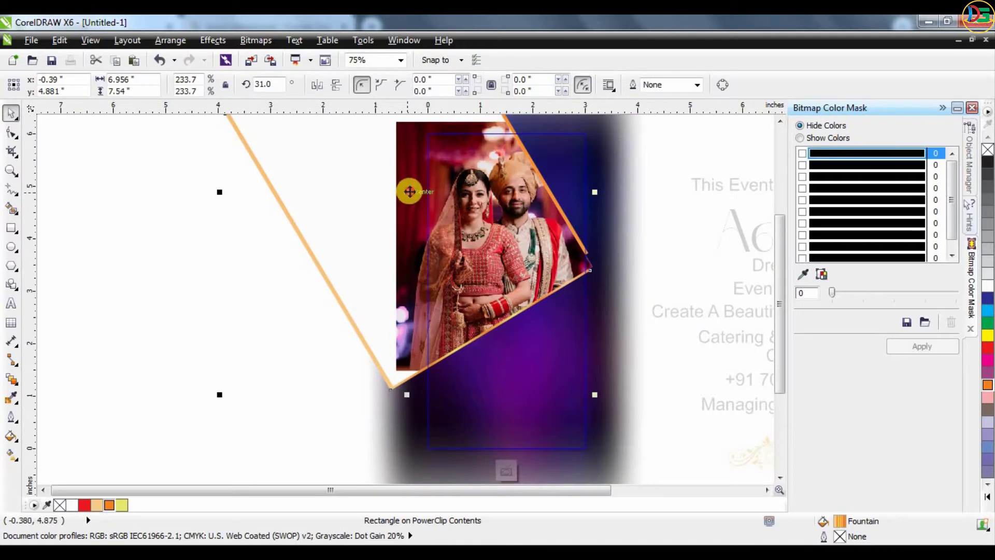
pyautogui.moveTo(410, 191); pyautogui.dragTo(415, 205)
pyautogui.scroll(1, 415, 206)
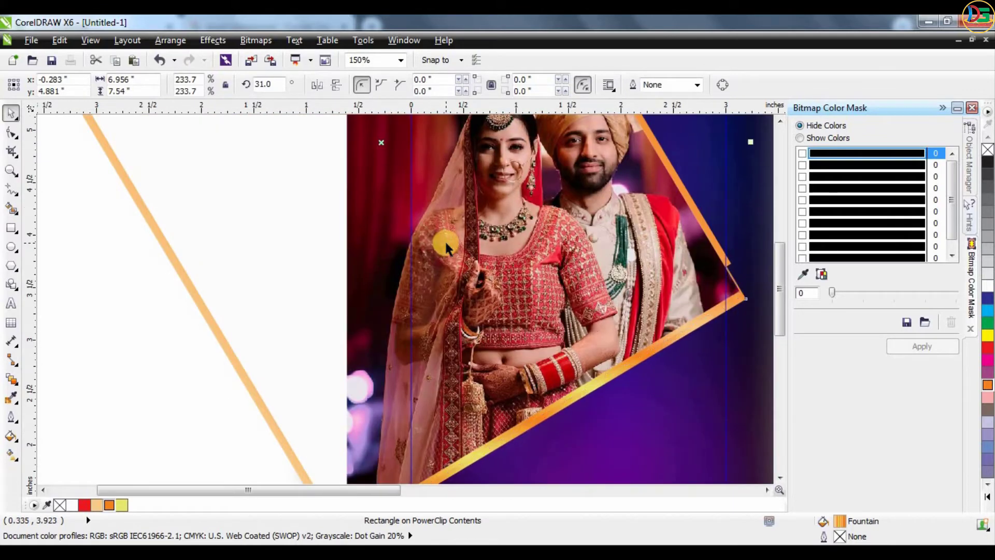
pyautogui.scroll(-1, 467, 238)
pyautogui.scroll(1, 476, 363)
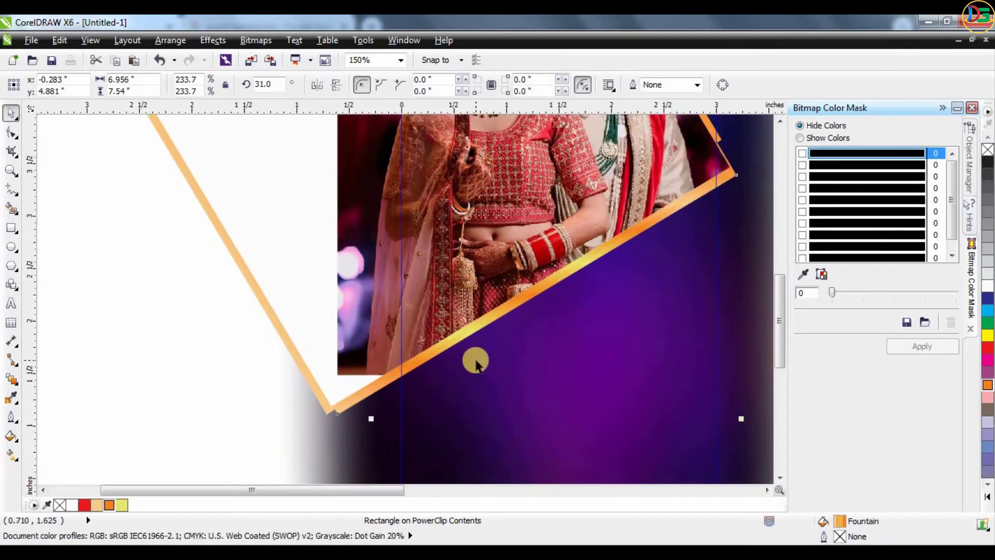
# Re-aim the gradient from the upper right down to the lower-left frame corner
pyautogui.press('g')
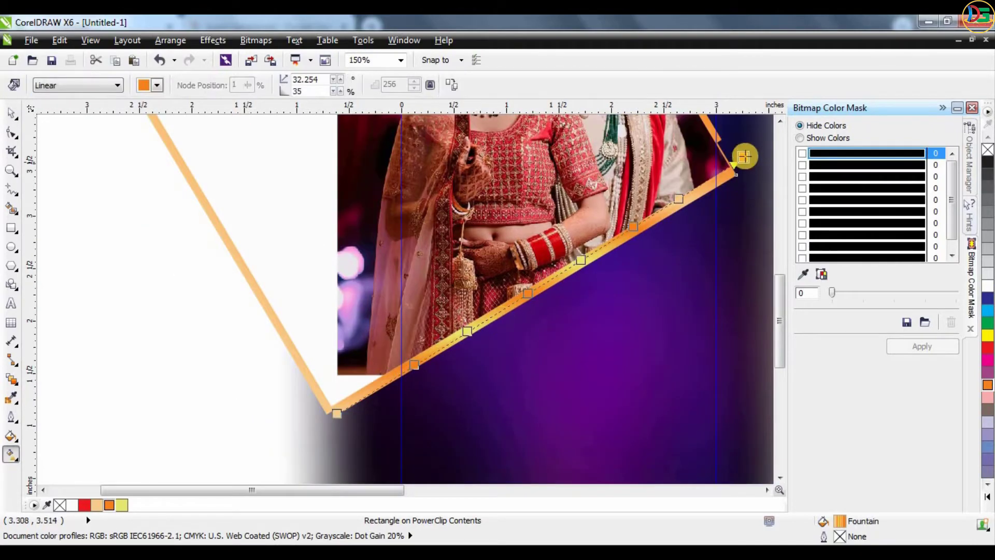
pyautogui.moveTo(745, 157); pyautogui.dragTo(258, 460)
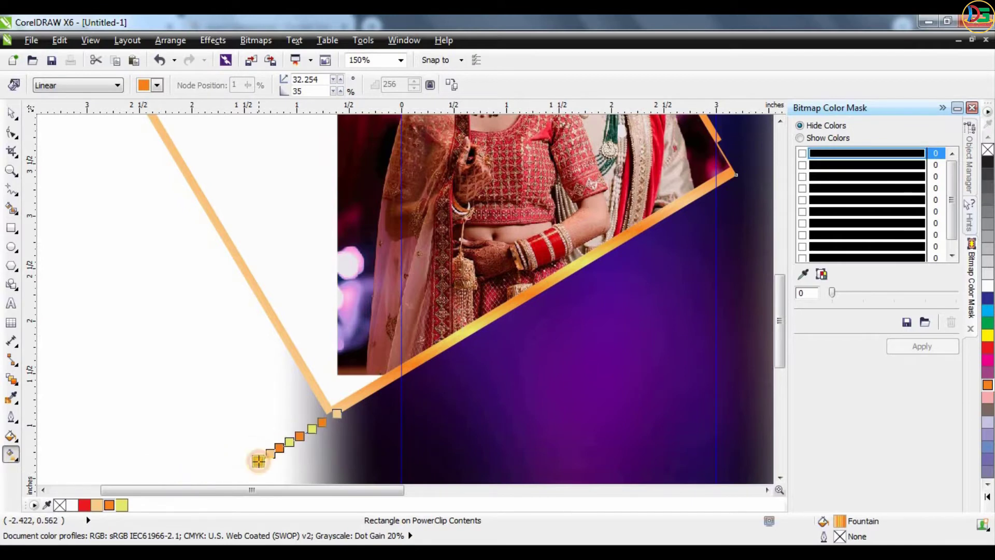
pyautogui.moveTo(337, 413)
pyautogui.mouseDown()
pyautogui.moveTo(722, 198)
pyautogui.moveTo(736, 174)
pyautogui.mouseUp()
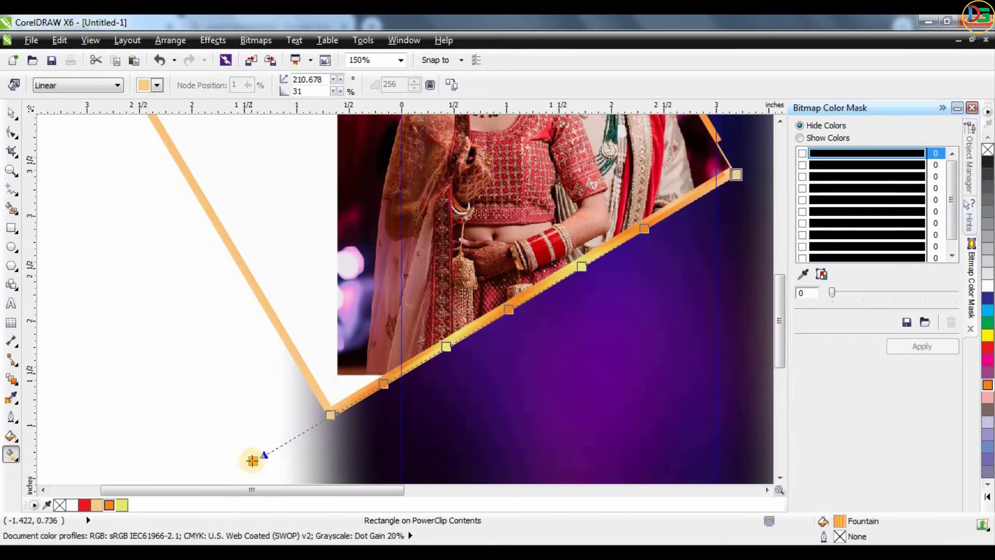
pyautogui.moveTo(252, 460); pyautogui.dragTo(334, 408)
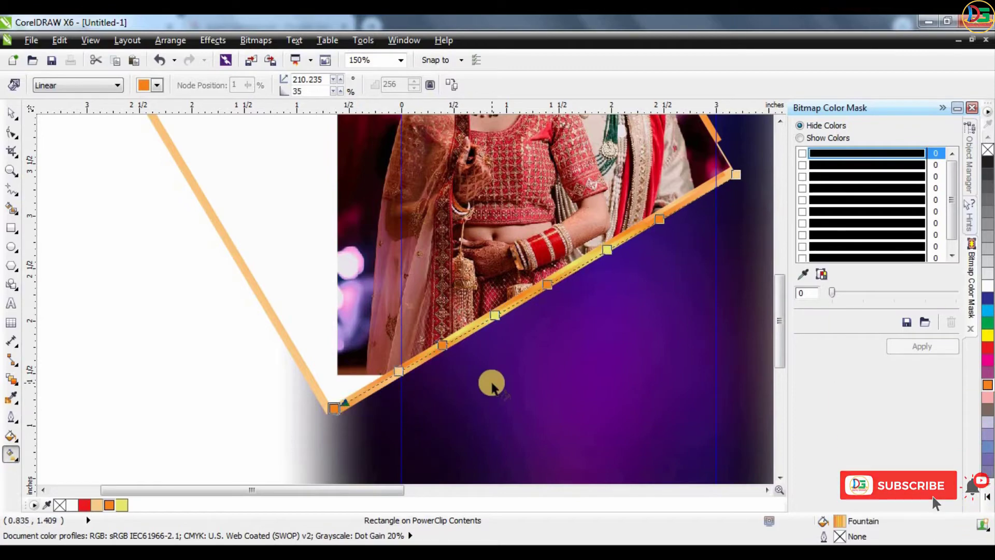
pyautogui.scroll(-2, 492, 384)
pyautogui.press('space')
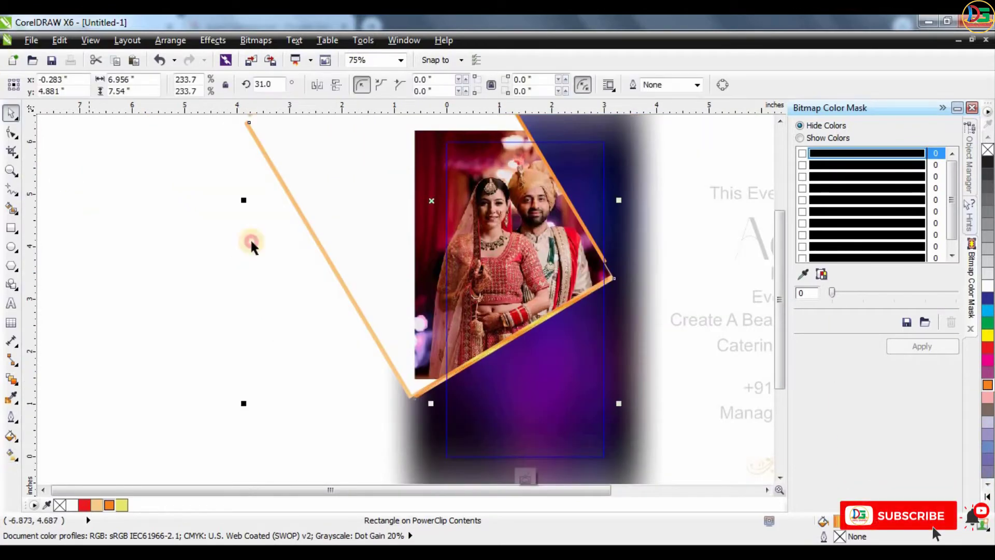
# Deselect and inspect the new gradient, then select the orange-edged rectangle
pyautogui.click(252, 246)
pyautogui.scroll(2, 573, 295)
pyautogui.scroll(2, 589, 328)
pyautogui.scroll(2, 581, 346)
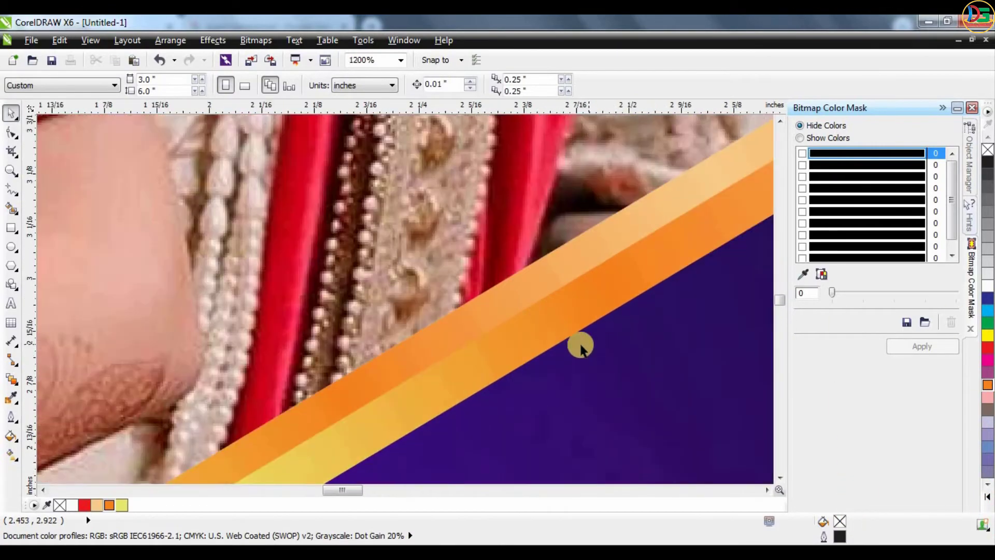
pyautogui.scroll(-2, 580, 346)
pyautogui.scroll(-1, 572, 302)
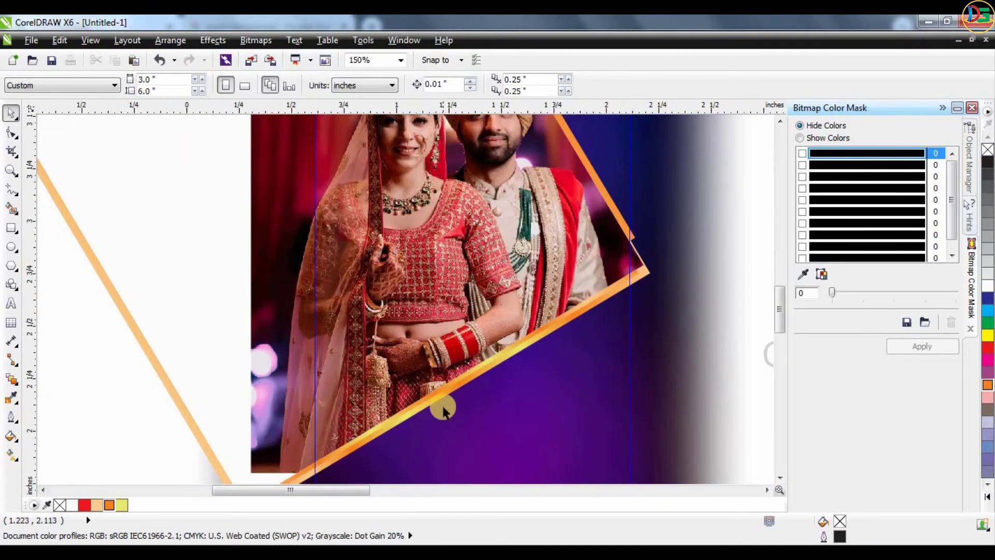
pyautogui.scroll(2, 443, 409)
pyautogui.scroll(2, 473, 361)
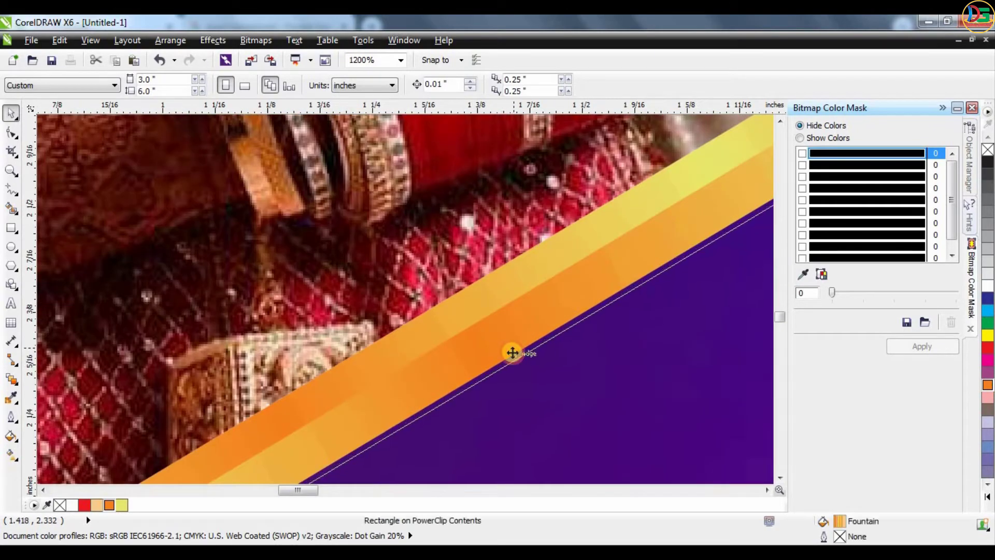
pyautogui.click(512, 352)
pyautogui.scroll(-2, 518, 349)
pyautogui.scroll(-1, 641, 315)
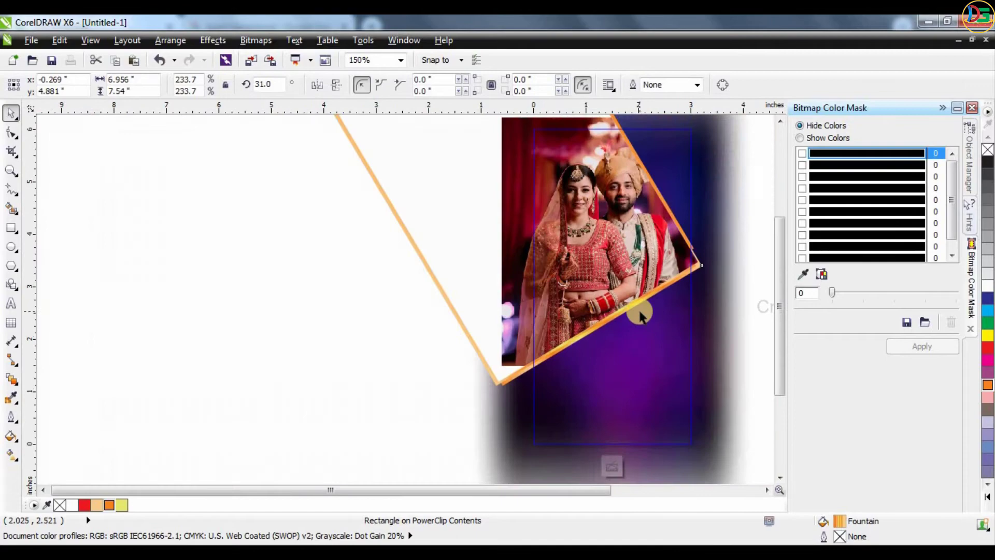
# Reopen the photo frame's clipped contents and select the rectangle inside
pyautogui.click(745, 191)
pyautogui.scroll(2, 547, 227)
pyautogui.scroll(-2, 505, 254)
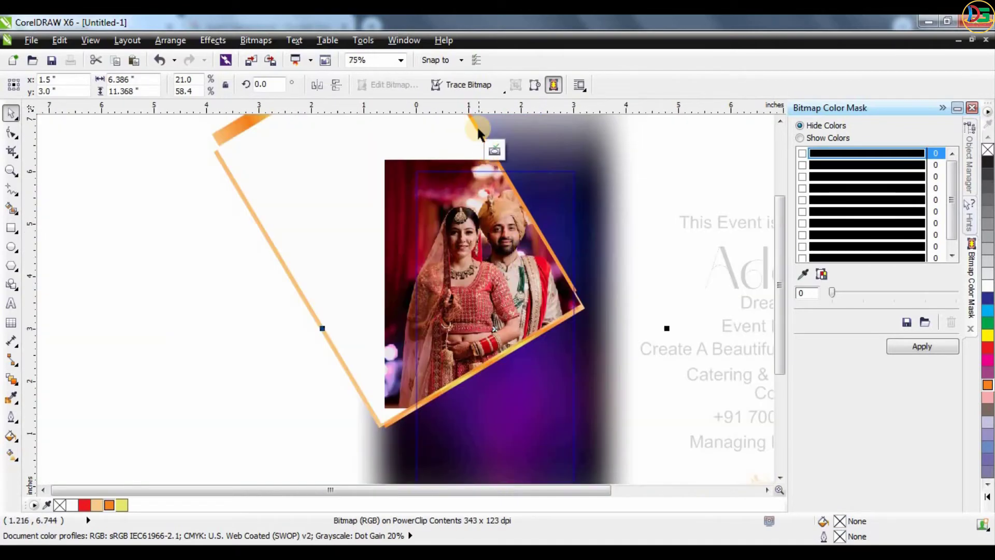
pyautogui.scroll(1, 490, 339)
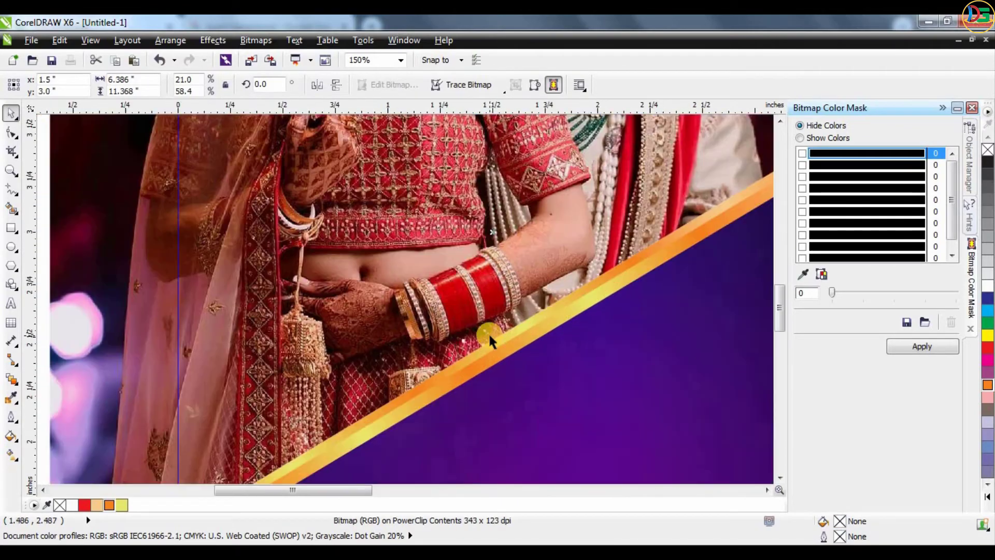
pyautogui.scroll(-1, 490, 340)
pyautogui.click(623, 244)
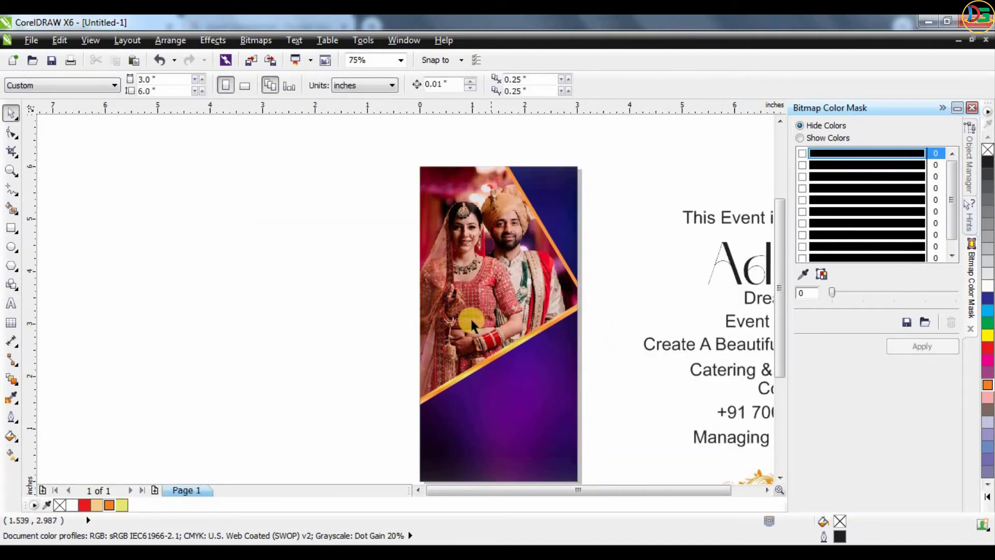
pyautogui.click(471, 321)
pyautogui.click(522, 143)
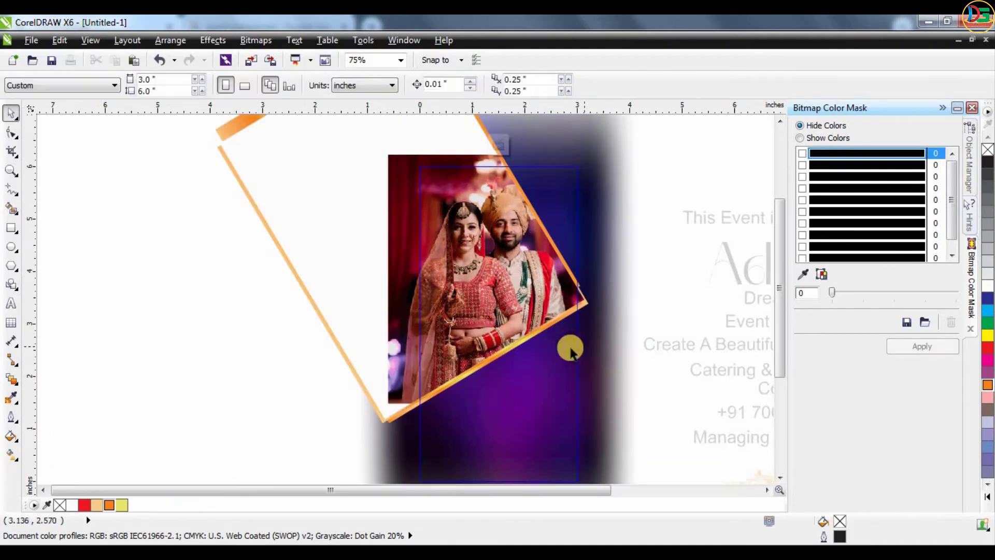
pyautogui.scroll(1, 570, 350)
pyautogui.scroll(1, 609, 262)
pyautogui.scroll(1, 613, 260)
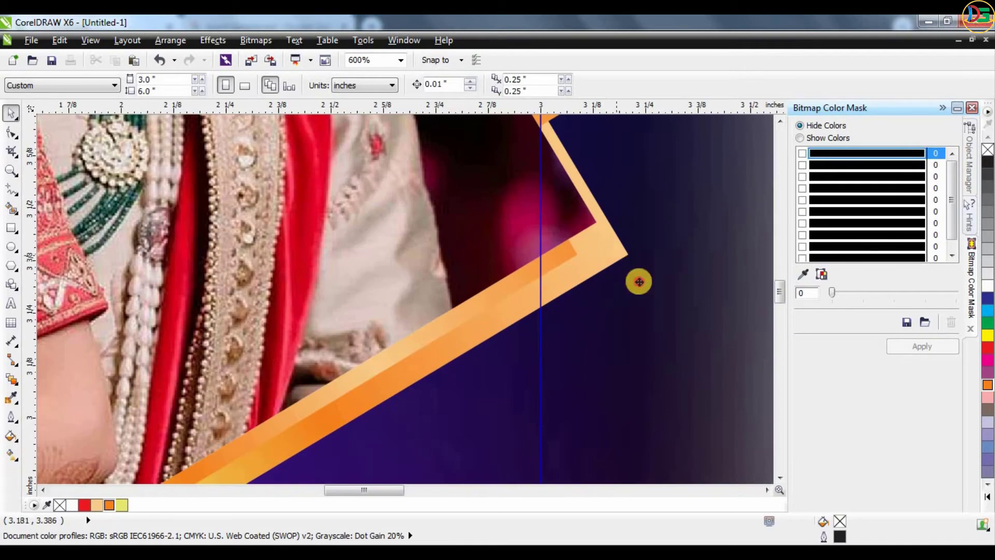
pyautogui.click(633, 282)
pyautogui.scroll(-2, 558, 224)
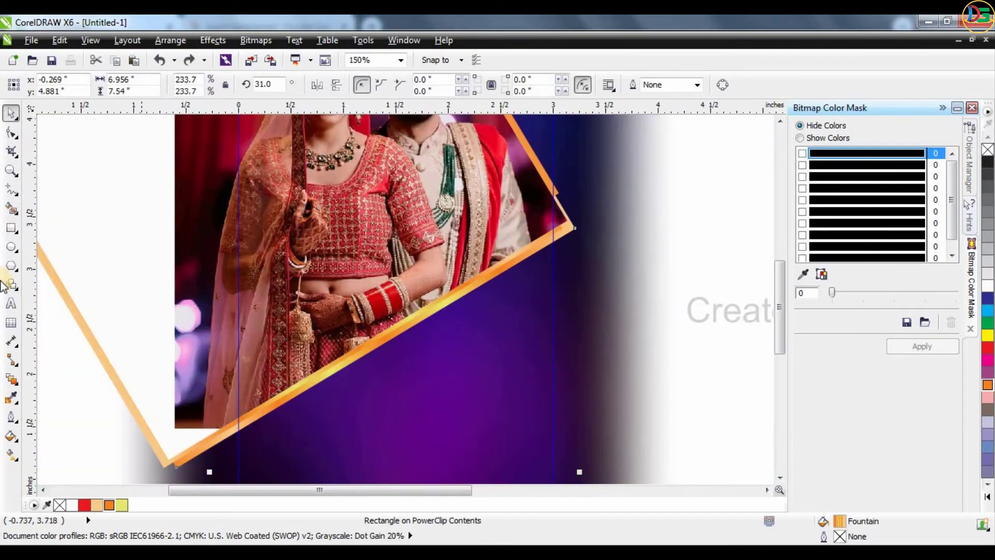
# Cast a drop shadow from the rotated rectangle with the Drop Shadow tool
pyautogui.click(10, 381)
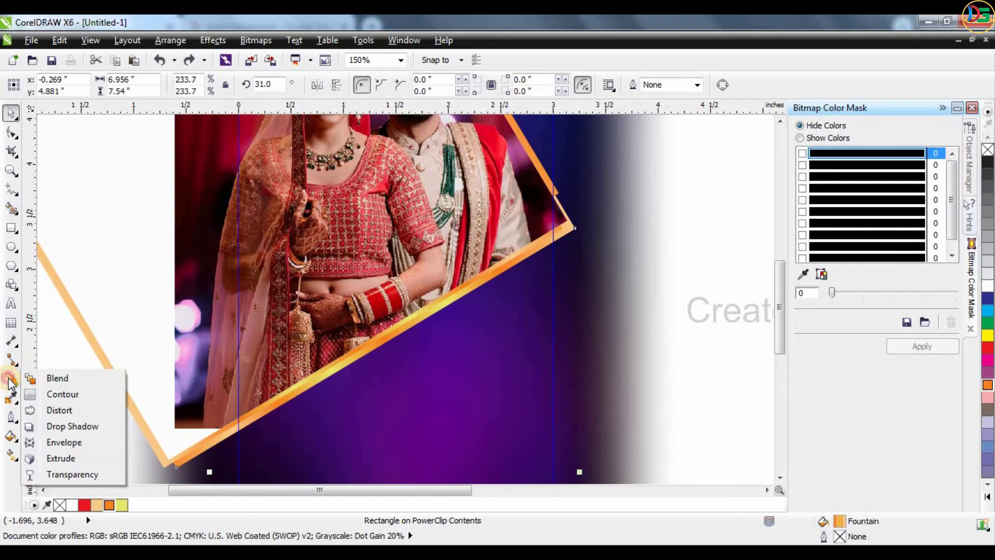
pyautogui.click(49, 427)
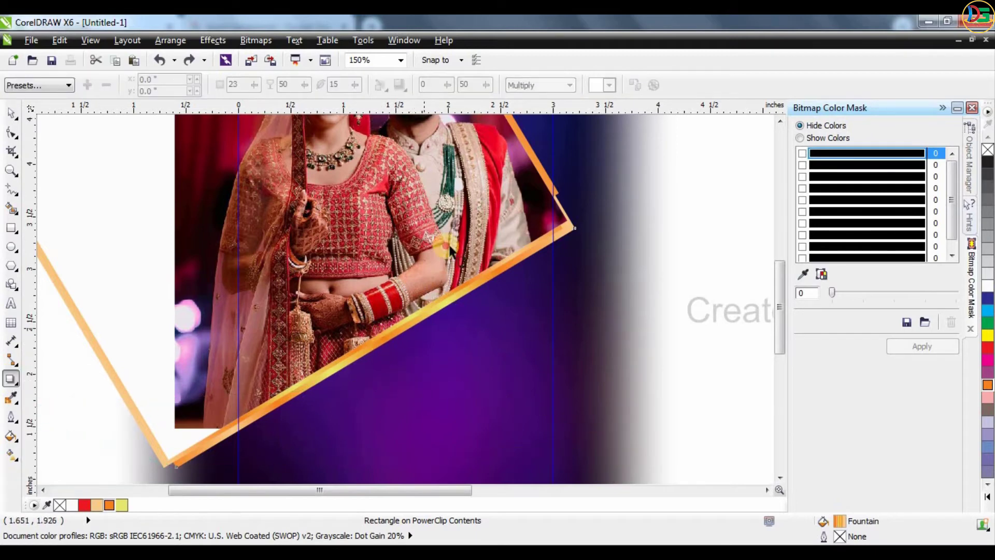
pyautogui.moveTo(449, 249); pyautogui.dragTo(474, 262)
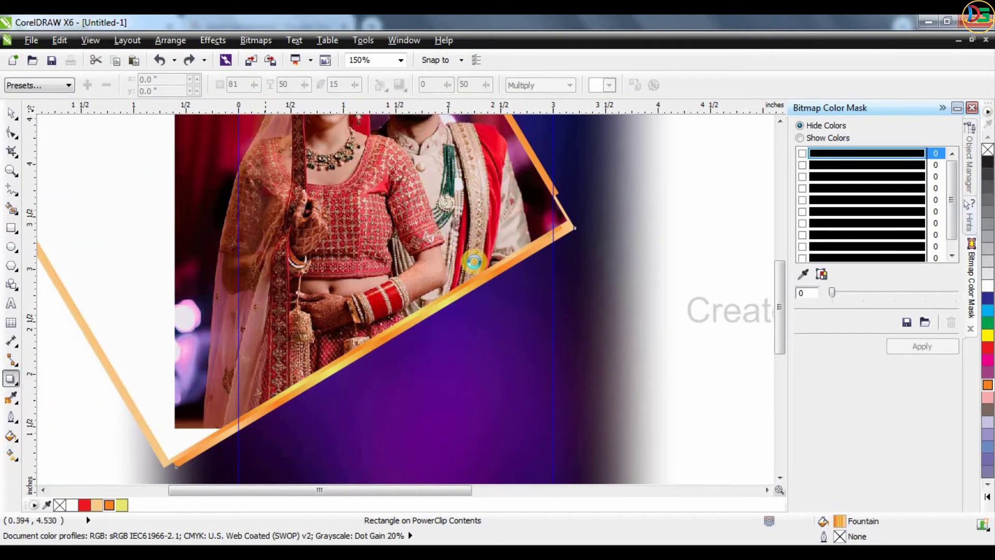
pyautogui.scroll(-2, 539, 318)
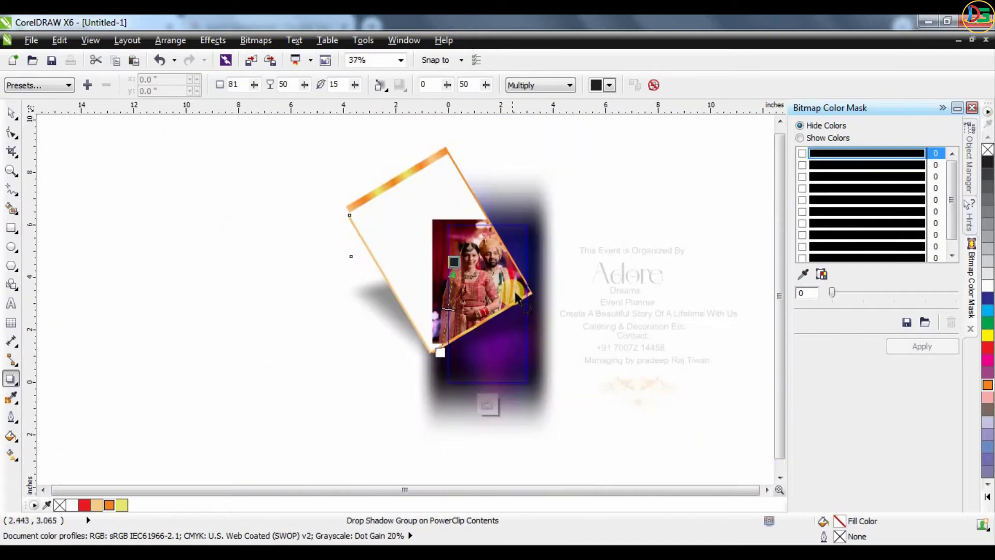
pyautogui.scroll(1, 516, 295)
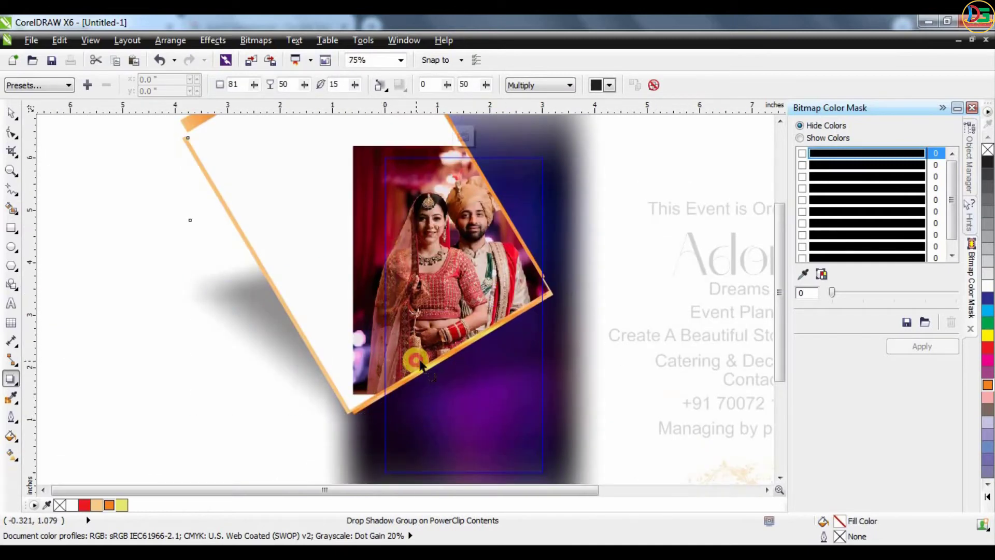
# Extend the shadow, raise its opacity to 95, and finish editing the frame contents
pyautogui.click(390, 236)
pyautogui.moveTo(397, 232); pyautogui.dragTo(375, 94)
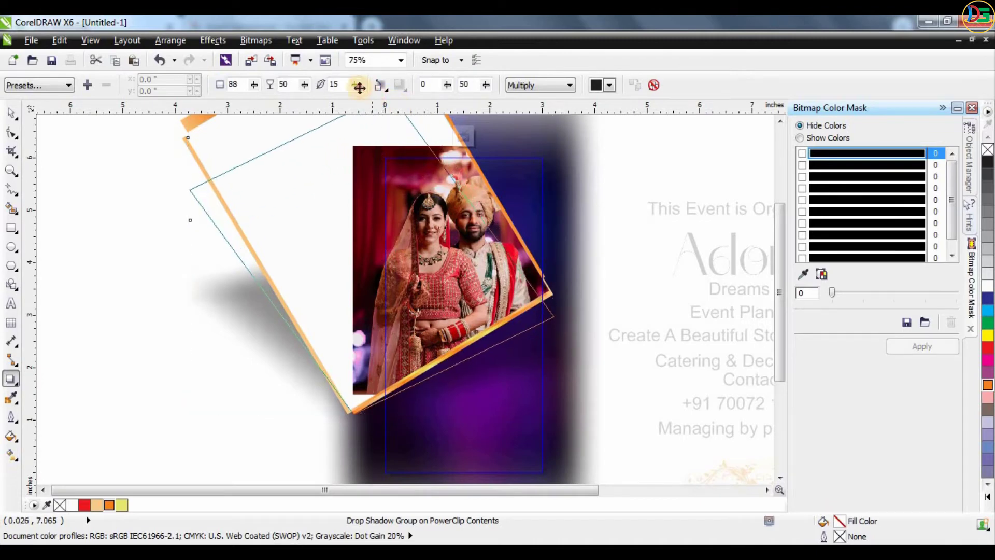
pyautogui.moveTo(375, 93)
pyautogui.mouseDown()
pyautogui.moveTo(341, 83)
pyautogui.moveTo(333, 94)
pyautogui.mouseUp()
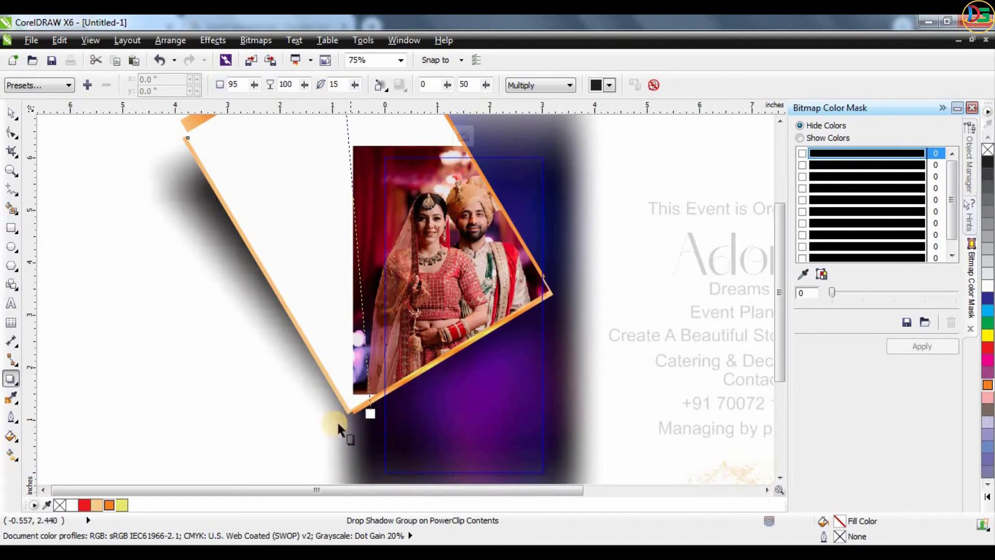
pyautogui.click(463, 134)
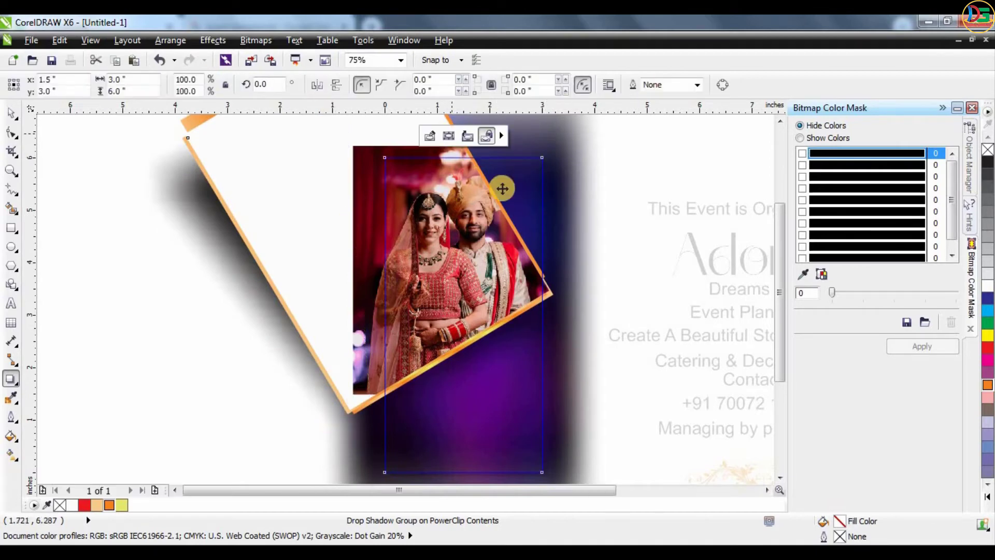
pyautogui.click(600, 288)
pyautogui.scroll(-2, 524, 178)
pyautogui.scroll(2, 429, 218)
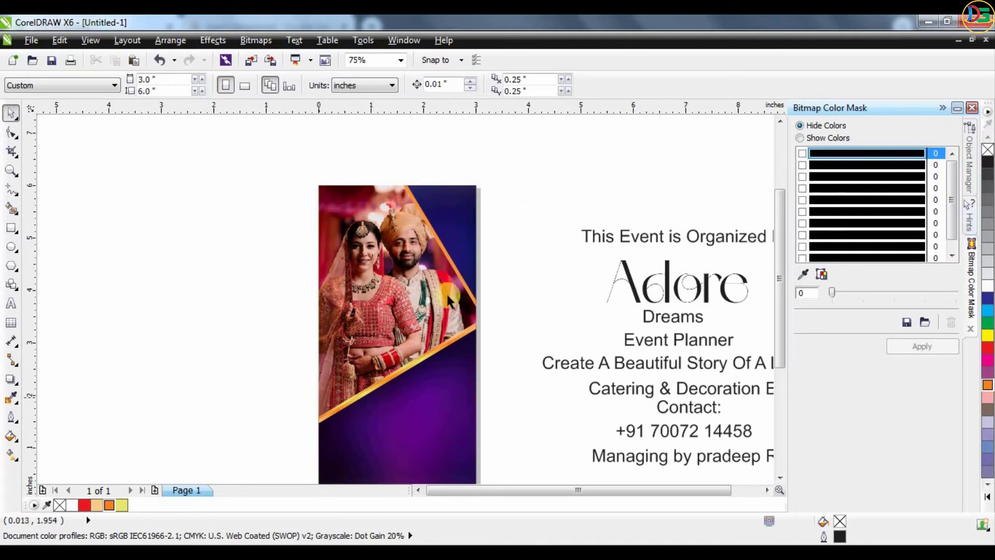
# Move the Adore title onto the couple photo's top-right corner
pyautogui.scroll(1, 459, 245)
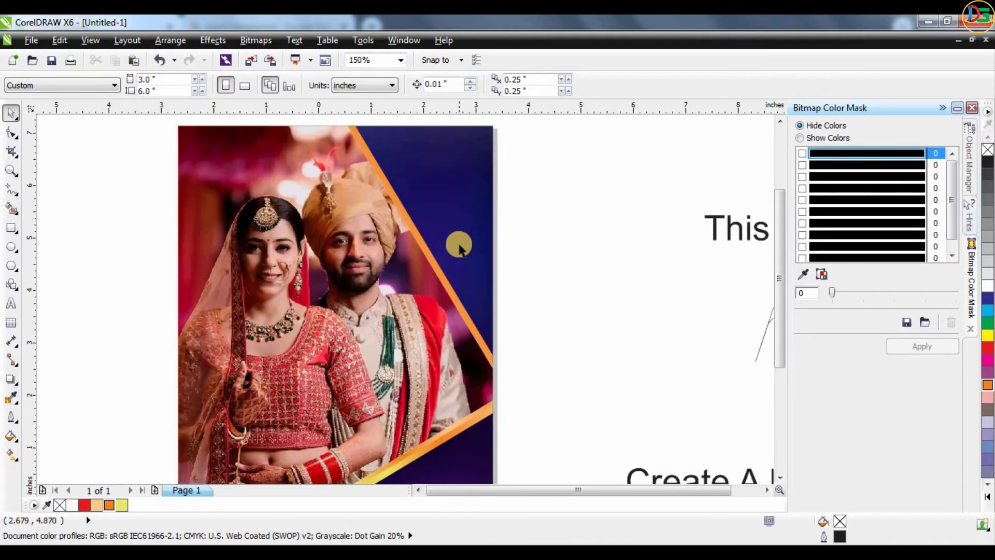
pyautogui.scroll(-1, 459, 245)
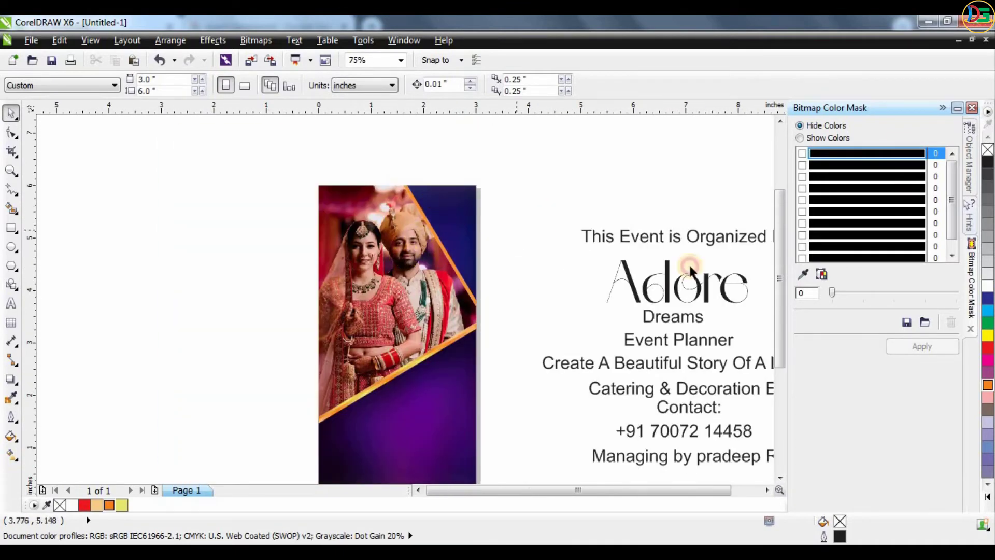
pyautogui.moveTo(668, 280); pyautogui.dragTo(462, 399)
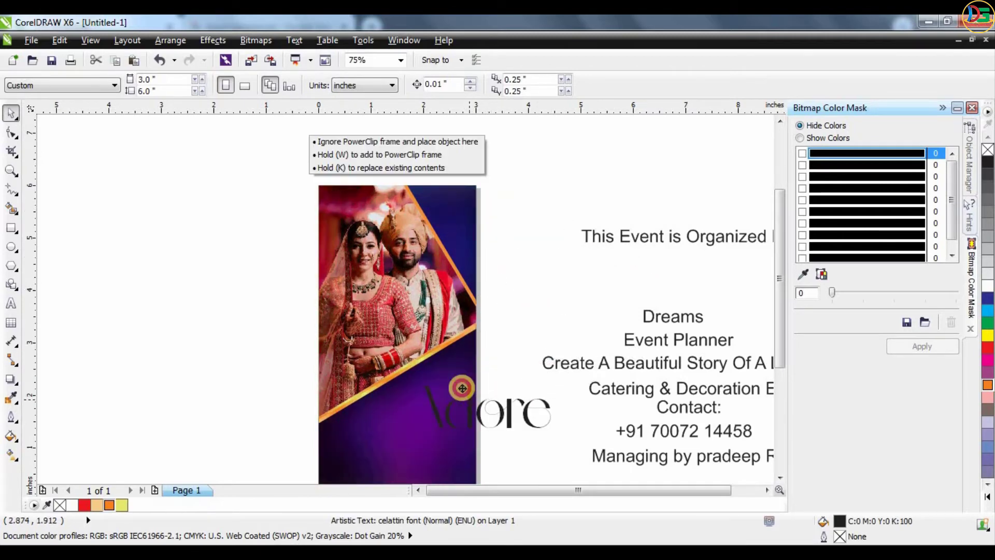
pyautogui.moveTo(463, 399)
pyautogui.mouseDown()
pyautogui.moveTo(572, 275)
pyautogui.moveTo(426, 179)
pyautogui.mouseUp()
pyautogui.scroll(1, 449, 231)
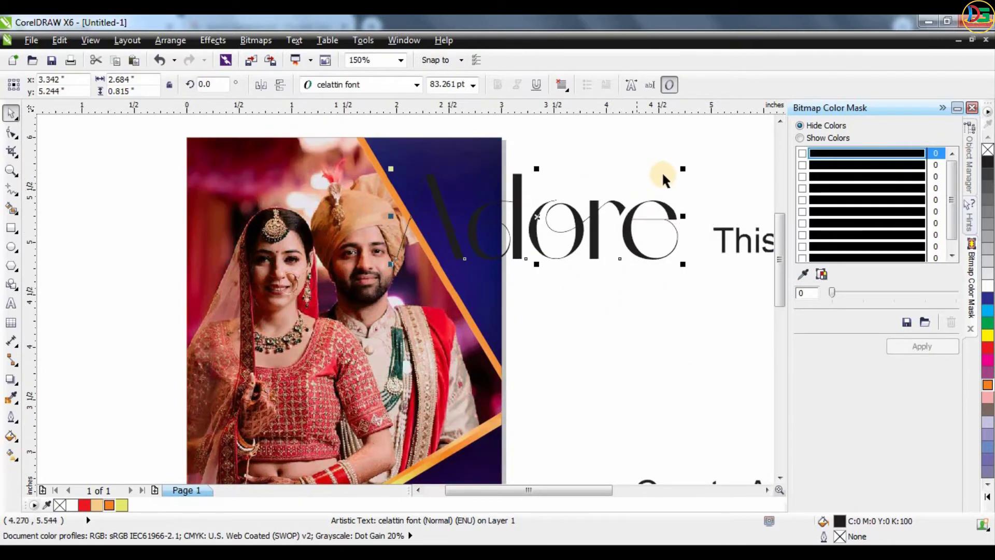
# Shrink the Adore title to about 26.4 pt and fill it orange
pyautogui.moveTo(680, 172)
pyautogui.mouseDown()
pyautogui.moveTo(512, 226)
pyautogui.moveTo(434, 181)
pyautogui.mouseUp()
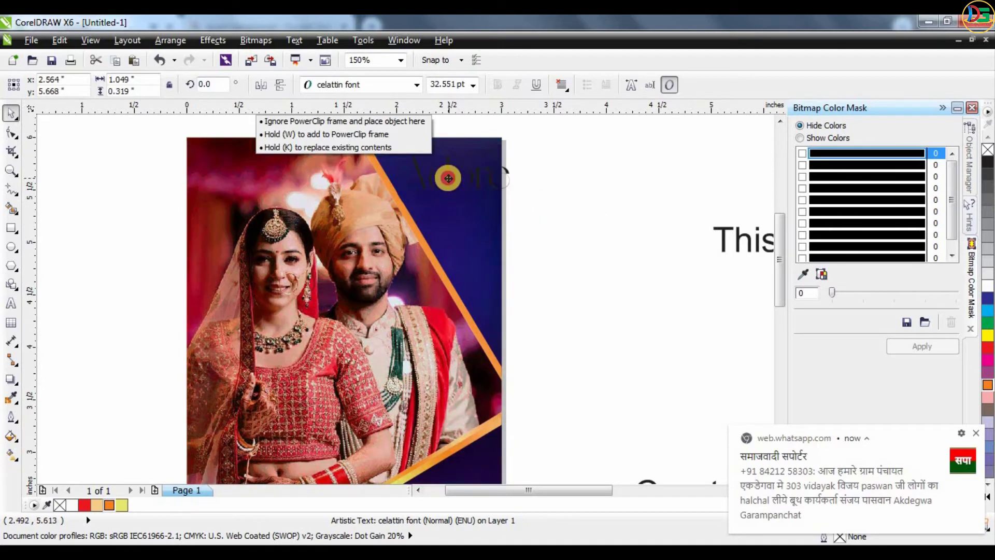
pyautogui.click(122, 504)
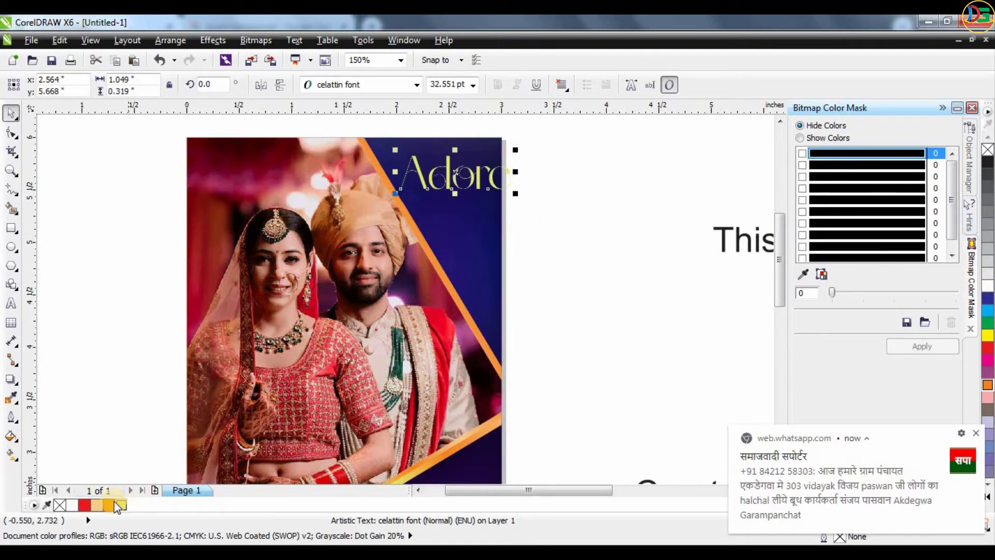
pyautogui.scroll(1, 425, 142)
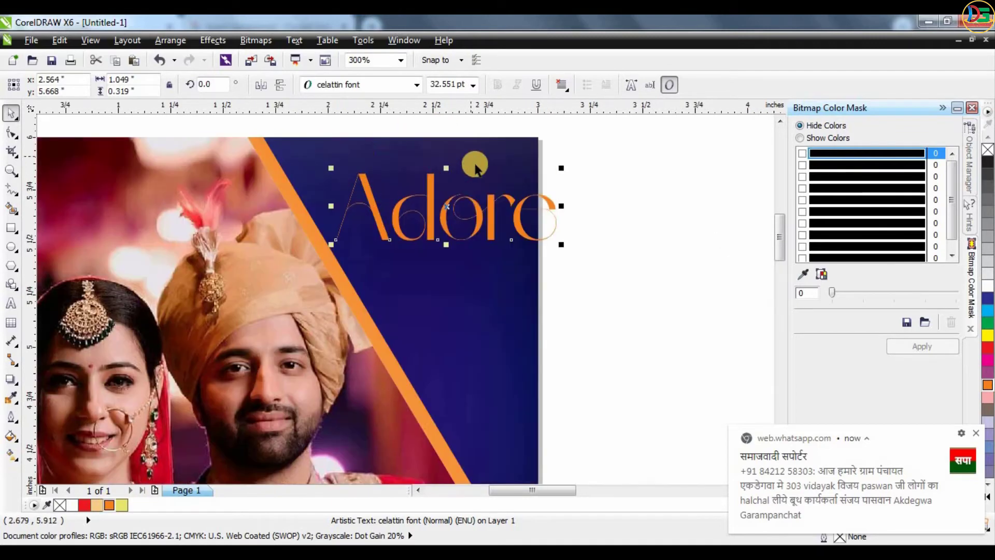
pyautogui.scroll(1, 624, 301)
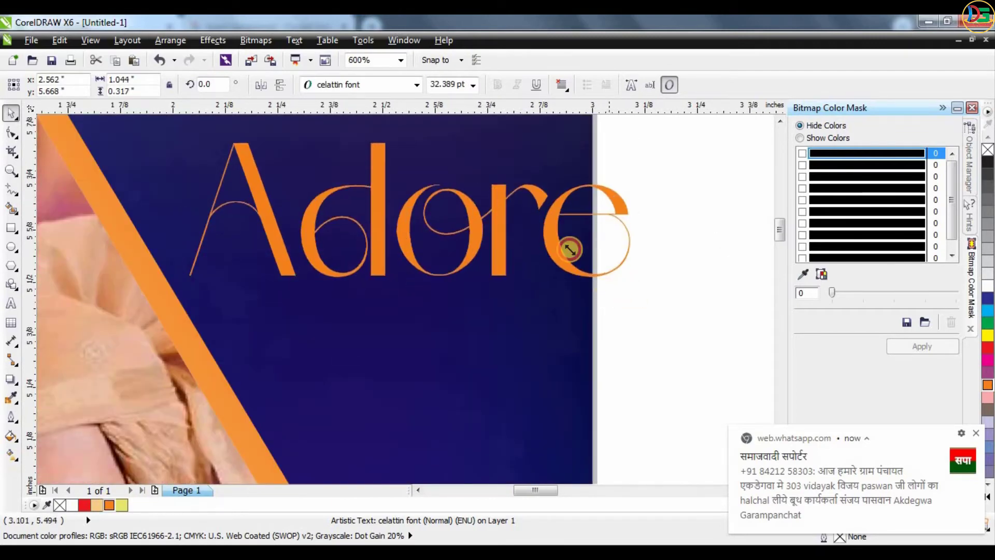
pyautogui.moveTo(635, 286); pyautogui.dragTo(552, 260)
pyautogui.scroll(-2, 446, 141)
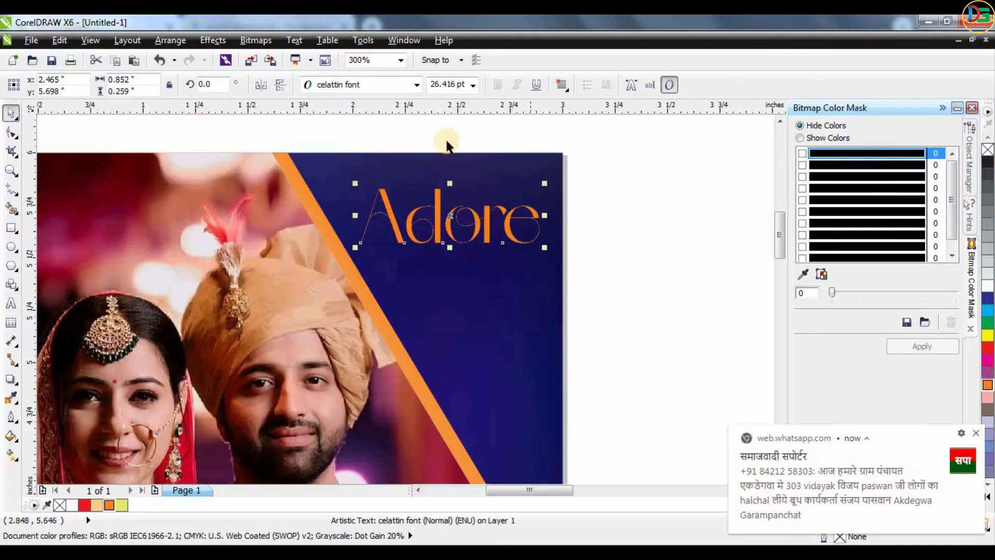
pyautogui.scroll(-1, 445, 143)
pyautogui.scroll(1, 507, 139)
pyautogui.click(577, 199)
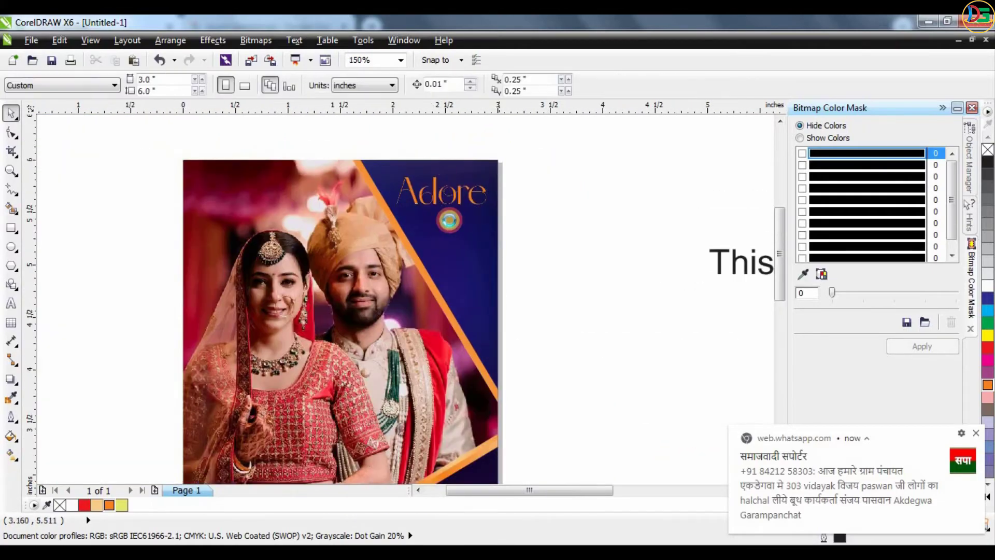
pyautogui.scroll(-1, 603, 266)
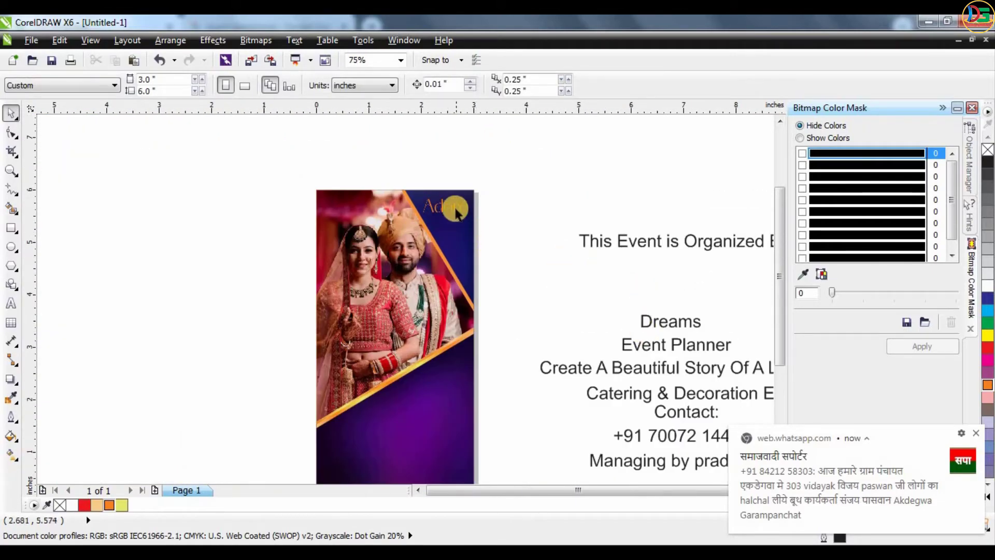
# Move 'Dreams' onto the photo, set it in celattin, and shrink it below Adore
pyautogui.moveTo(452, 209)
pyautogui.mouseDown()
pyautogui.moveTo(651, 306)
pyautogui.moveTo(456, 226)
pyautogui.mouseUp()
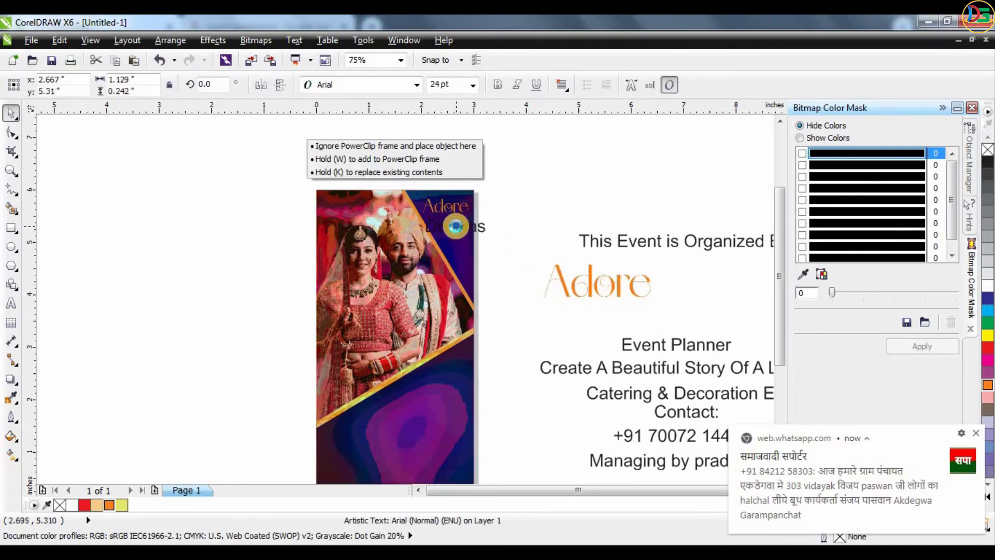
pyautogui.scroll(1, 456, 226)
pyautogui.scroll(1, 445, 184)
pyautogui.click(392, 86)
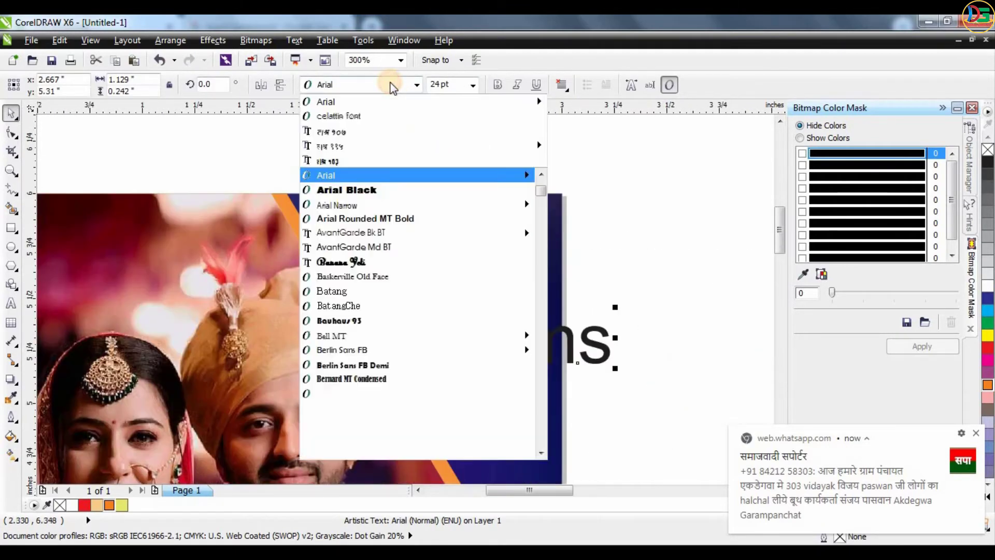
pyautogui.click(367, 115)
pyautogui.moveTo(581, 317); pyautogui.dragTo(539, 301)
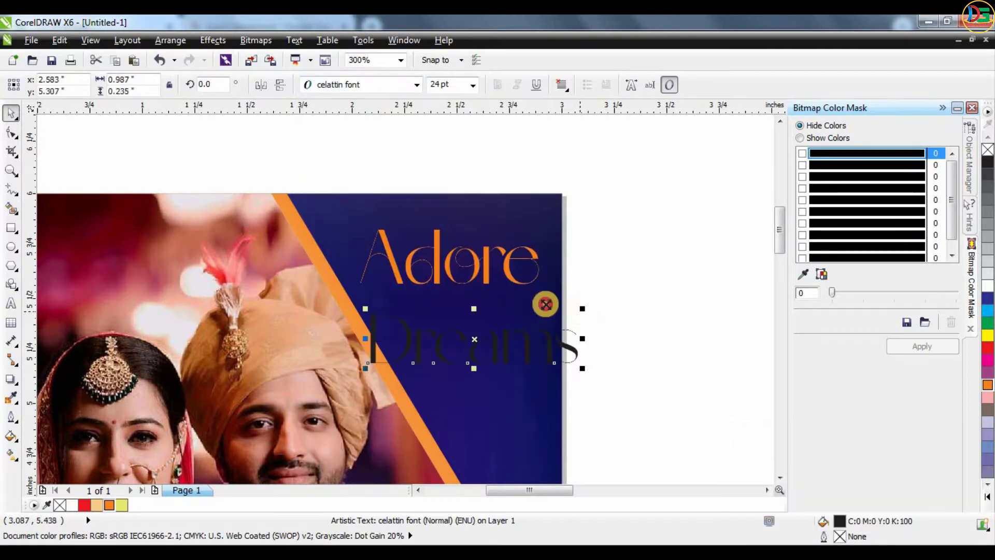
pyautogui.moveTo(437, 346)
pyautogui.mouseDown()
pyautogui.moveTo(473, 337)
pyautogui.moveTo(444, 289)
pyautogui.mouseUp()
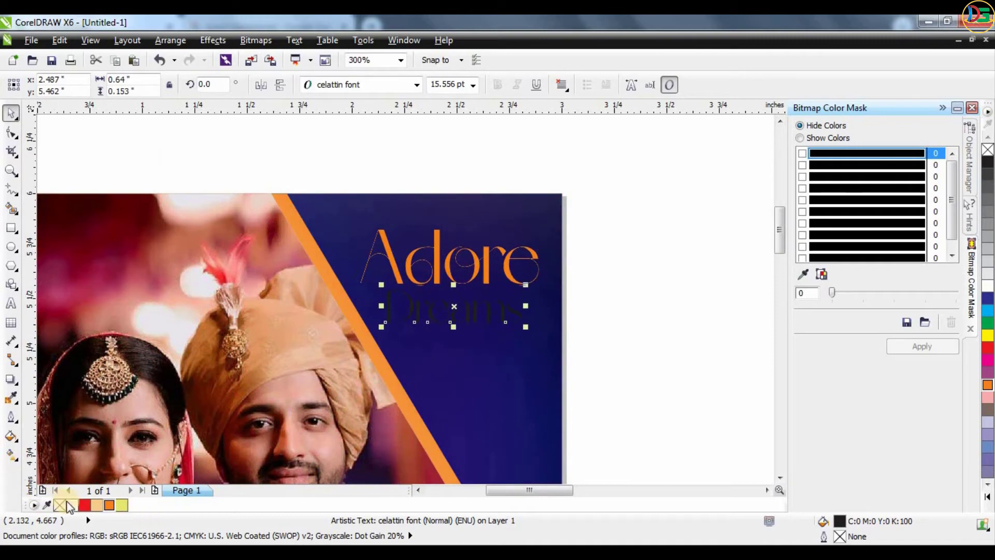
# Fill 'Dreams' peach and nudge it to centre under Adore
pyautogui.click(94, 508)
pyautogui.click(639, 300)
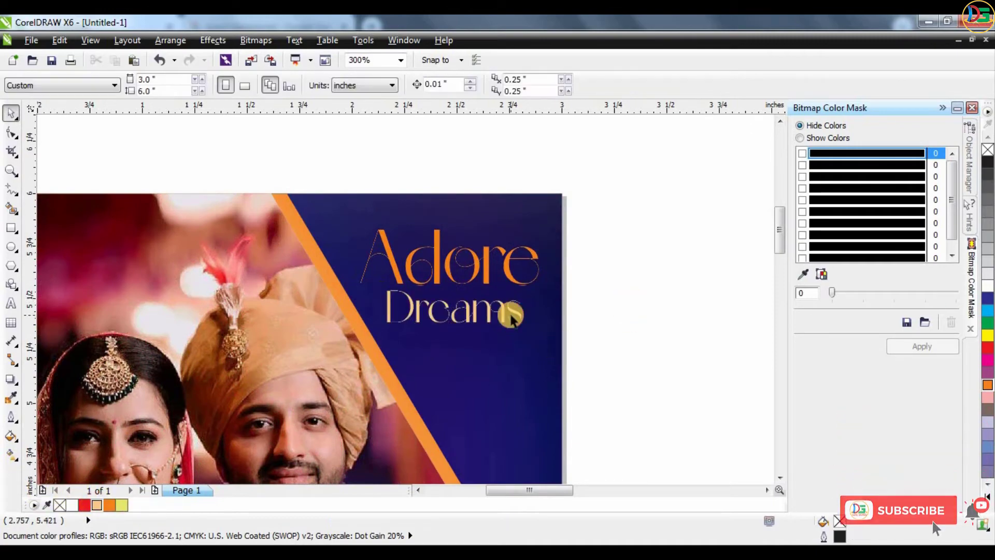
pyautogui.scroll(2, 497, 311)
pyautogui.moveTo(497, 311); pyautogui.dragTo(500, 298)
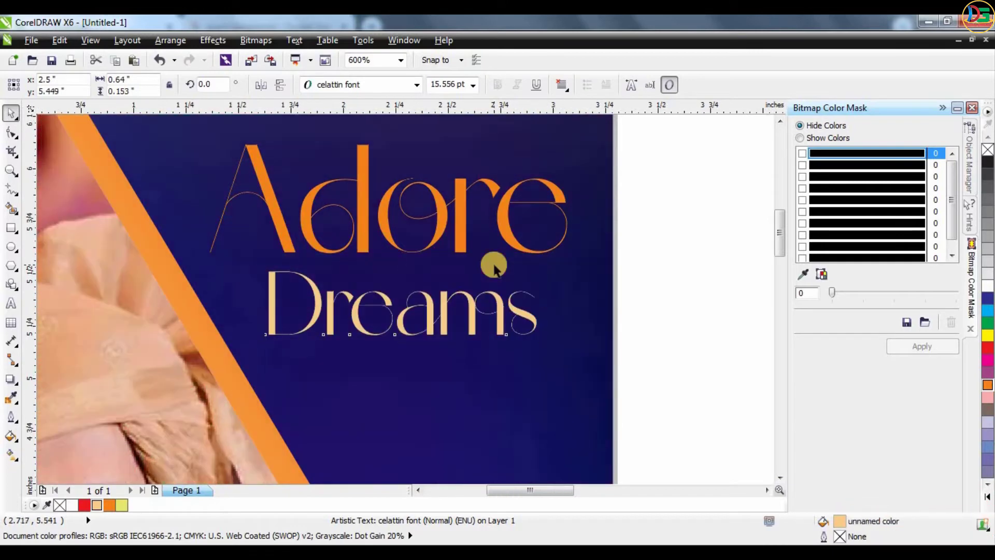
pyautogui.scroll(-3, 530, 286)
pyautogui.click(533, 293)
pyautogui.scroll(1, 482, 300)
pyautogui.scroll(-1, 477, 235)
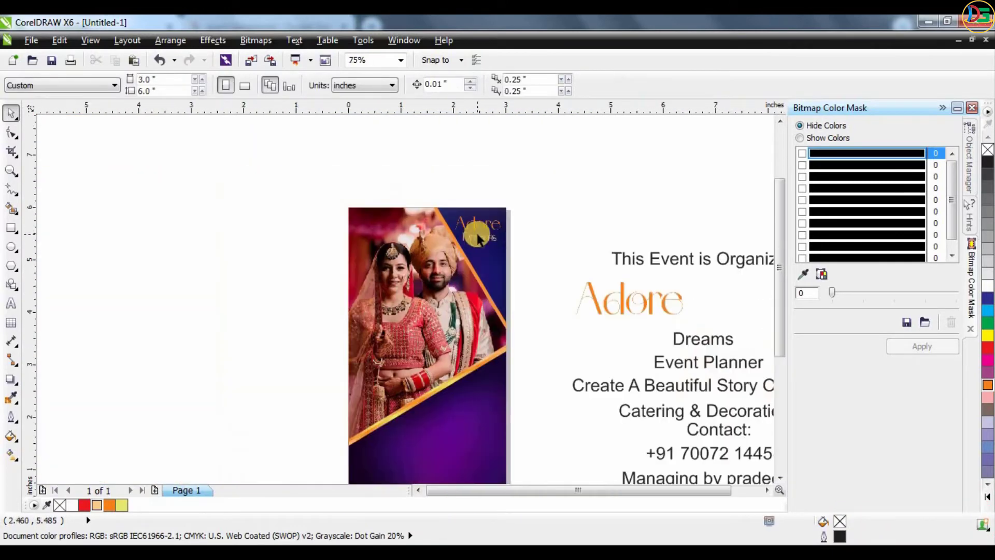
pyautogui.scroll(1, 505, 221)
pyautogui.scroll(-1, 533, 189)
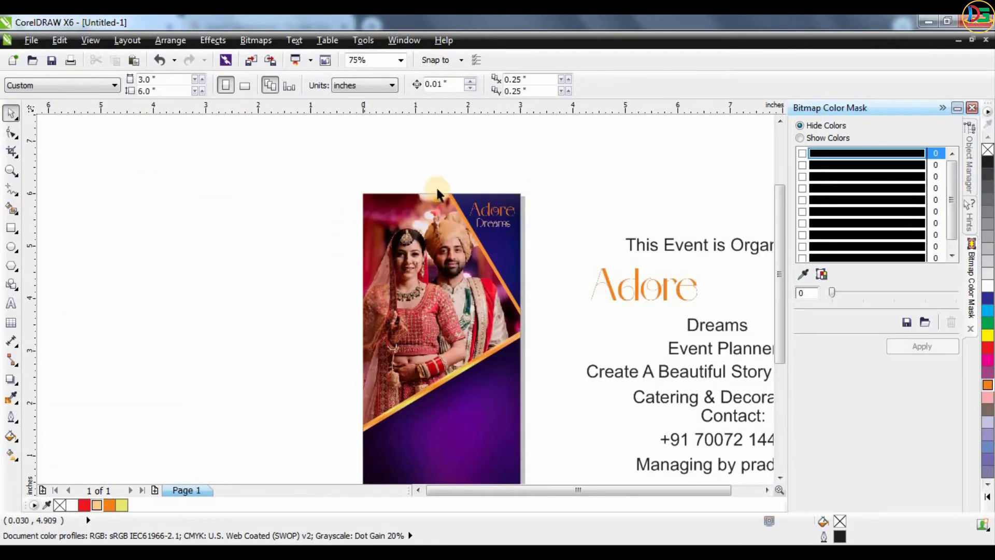
# Move 'This Event is Organized By' onto the card, colour it yellow, and shrink it
pyautogui.scroll(-1, 437, 193)
pyautogui.scroll(1, 448, 256)
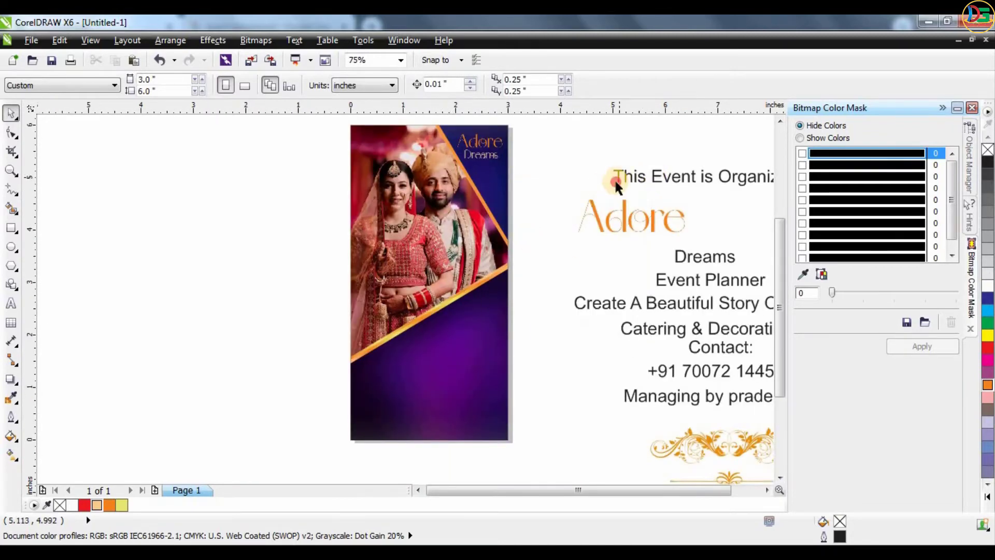
pyautogui.moveTo(615, 177)
pyautogui.mouseDown()
pyautogui.moveTo(412, 332)
pyautogui.moveTo(438, 332)
pyautogui.mouseUp()
pyautogui.scroll(1, 490, 337)
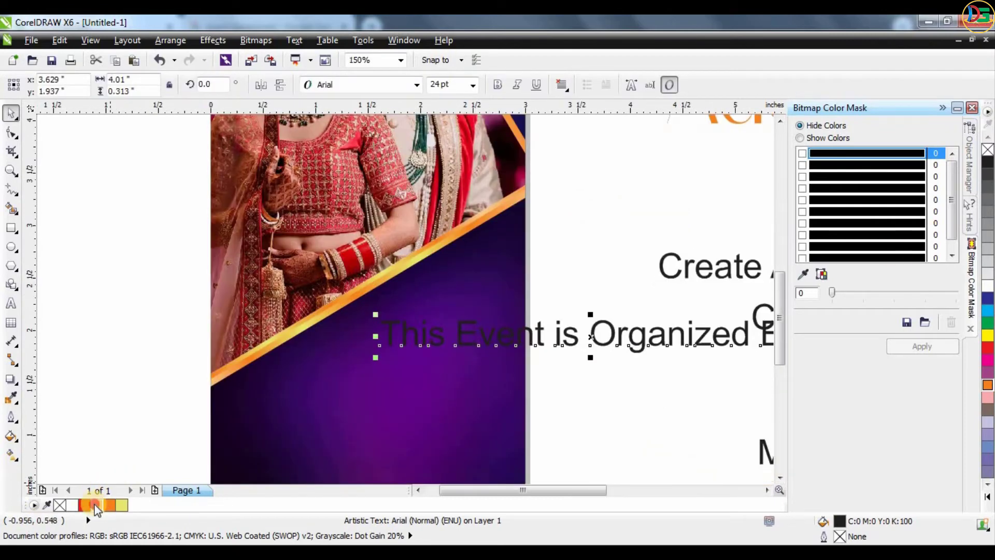
pyautogui.click(96, 506)
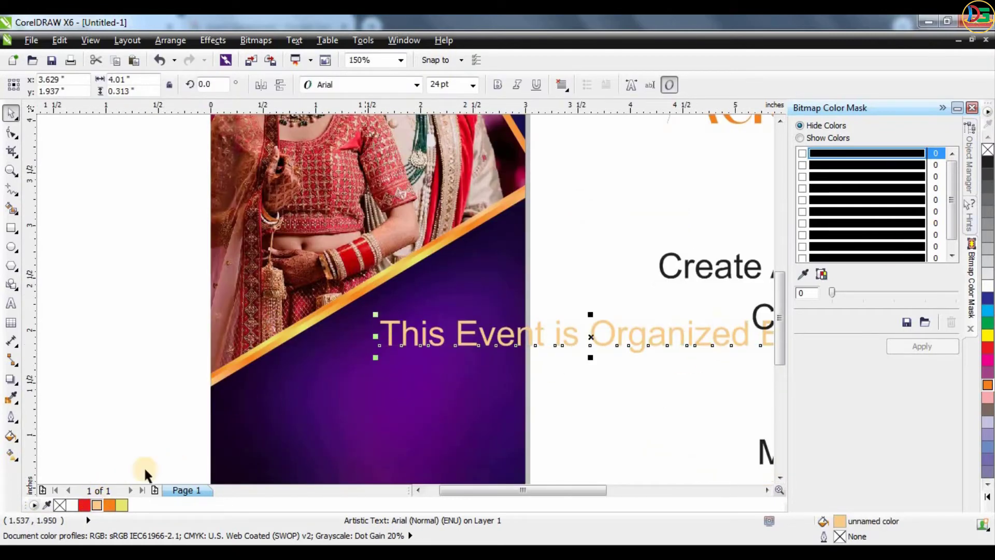
pyautogui.click(124, 505)
pyautogui.scroll(-1, 342, 337)
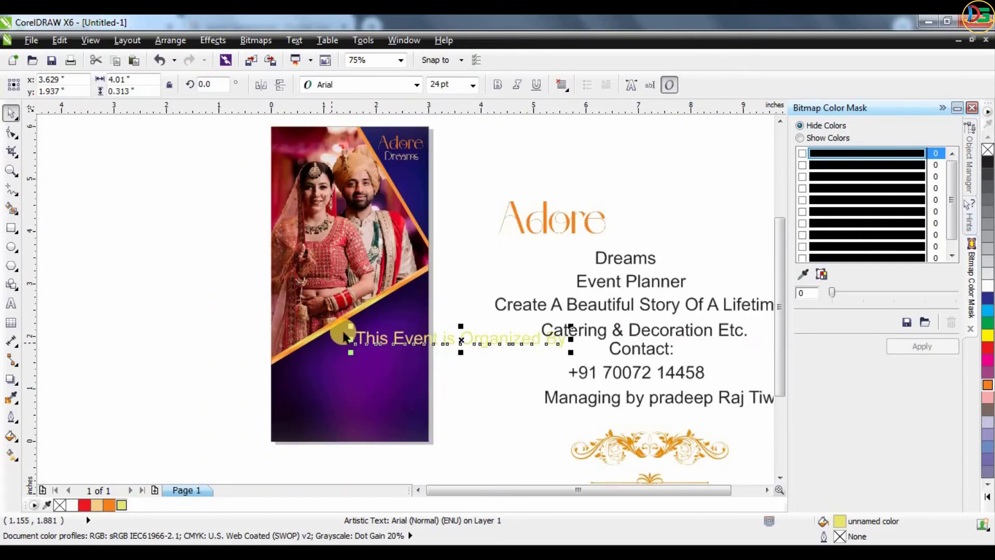
pyautogui.scroll(1, 348, 328)
pyautogui.moveTo(362, 330)
pyautogui.mouseDown()
pyautogui.moveTo(486, 350)
pyautogui.moveTo(348, 351)
pyautogui.mouseUp()
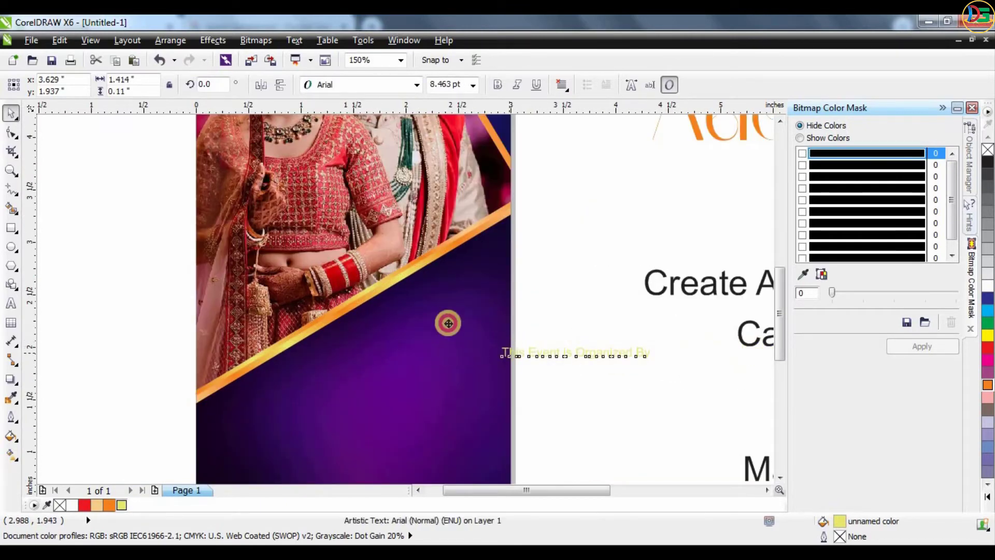
# Tilt the tagline about 30° along the orange stripe, then bring an Adore copy onto the purple area
pyautogui.click(365, 352)
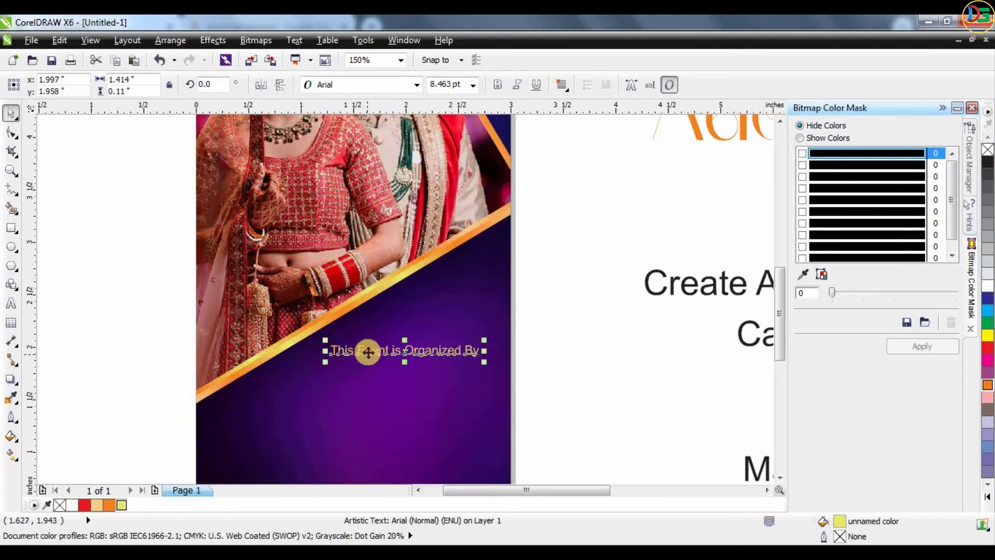
pyautogui.moveTo(485, 340); pyautogui.dragTo(483, 293)
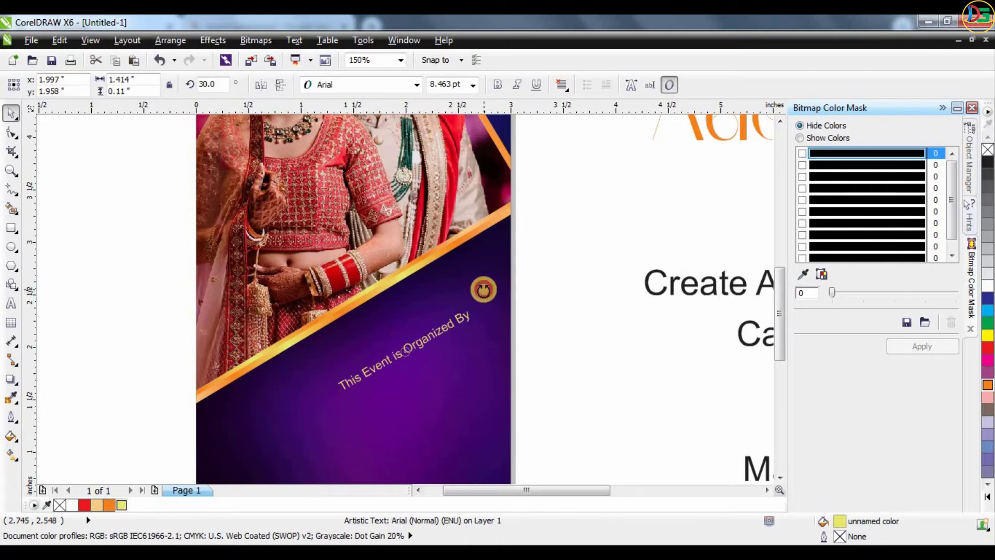
pyautogui.click(521, 266)
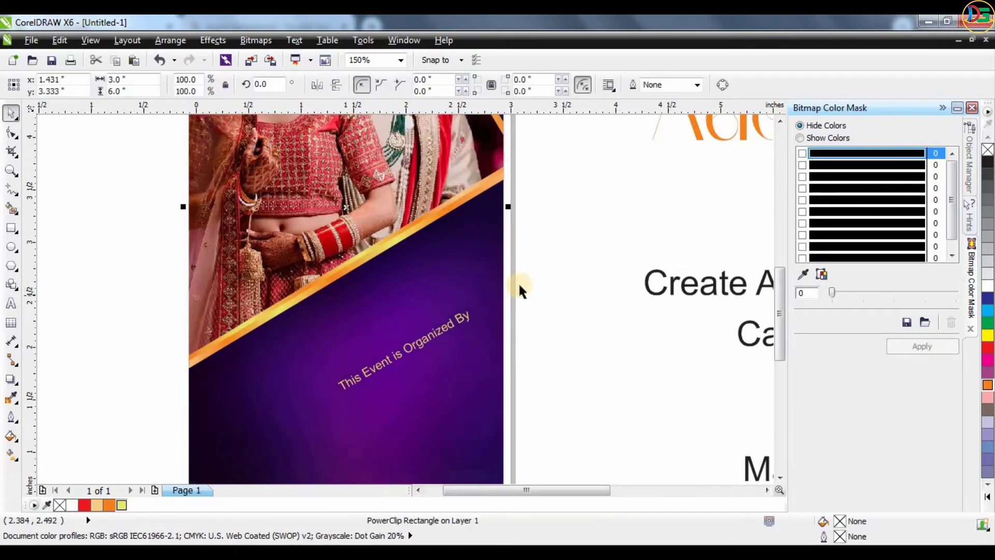
pyautogui.click(450, 286)
pyautogui.moveTo(450, 286); pyautogui.dragTo(479, 239)
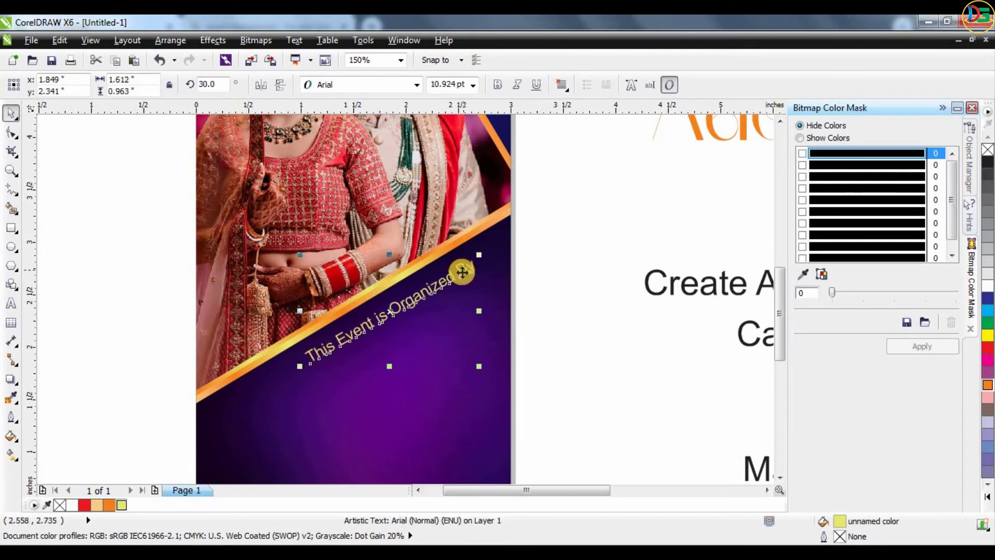
pyautogui.moveTo(479, 238); pyautogui.dragTo(488, 244)
pyautogui.click(585, 221)
pyautogui.scroll(-2, 581, 259)
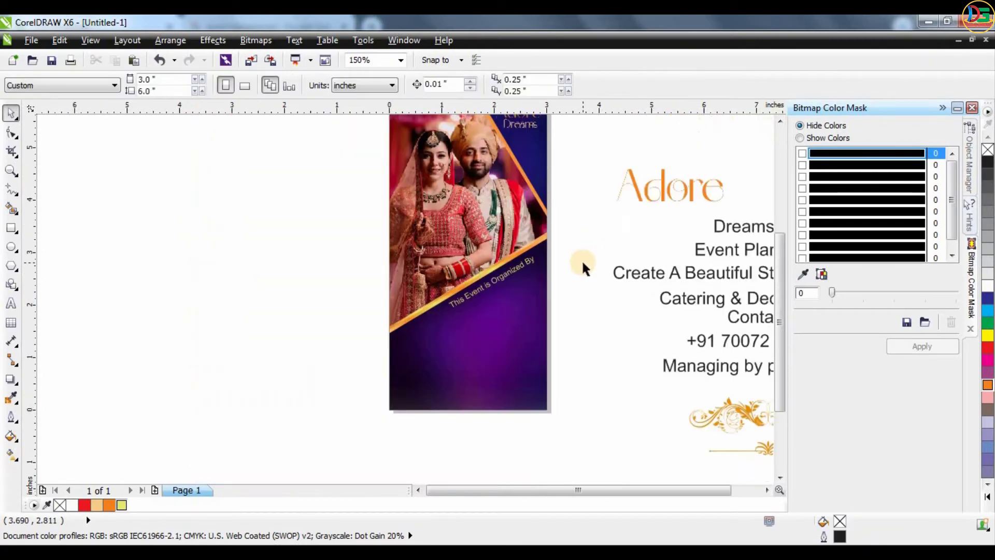
pyautogui.moveTo(637, 183); pyautogui.dragTo(440, 328)
# Tilt Adore about 34° along the stripe, shrink it slightly, and move it up-right
pyautogui.scroll(2, 440, 328)
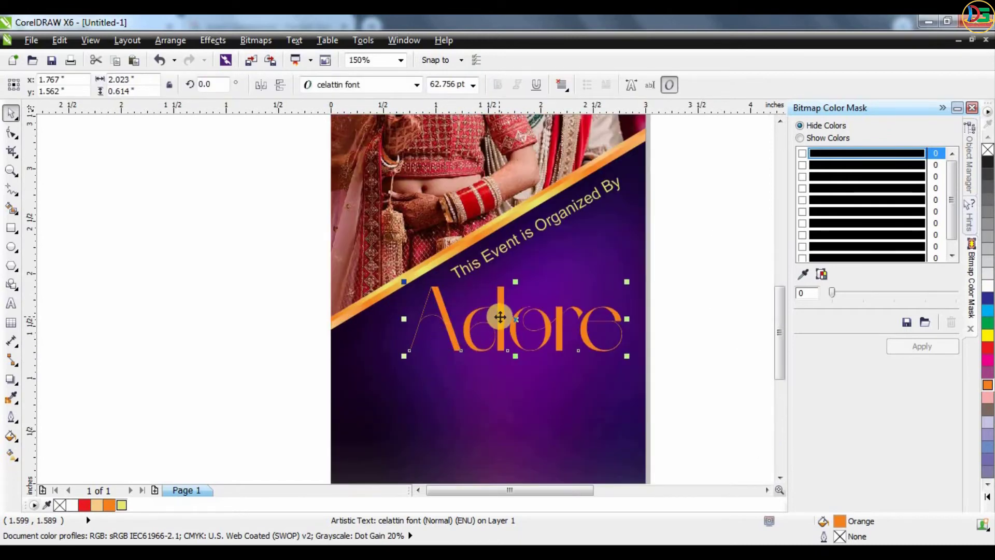
pyautogui.click(500, 317)
pyautogui.moveTo(629, 282); pyautogui.dragTo(603, 202)
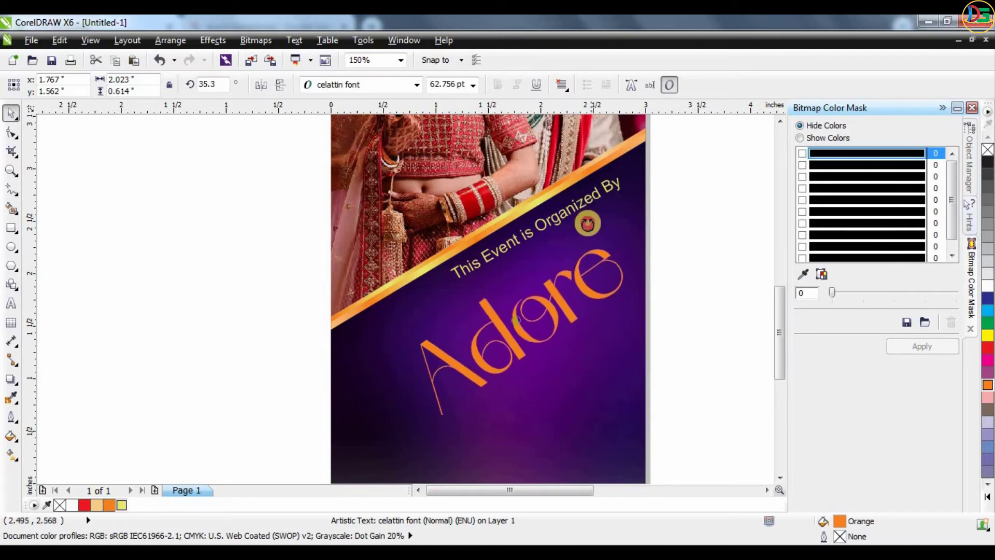
pyautogui.moveTo(603, 202); pyautogui.dragTo(650, 189)
pyautogui.click(550, 267)
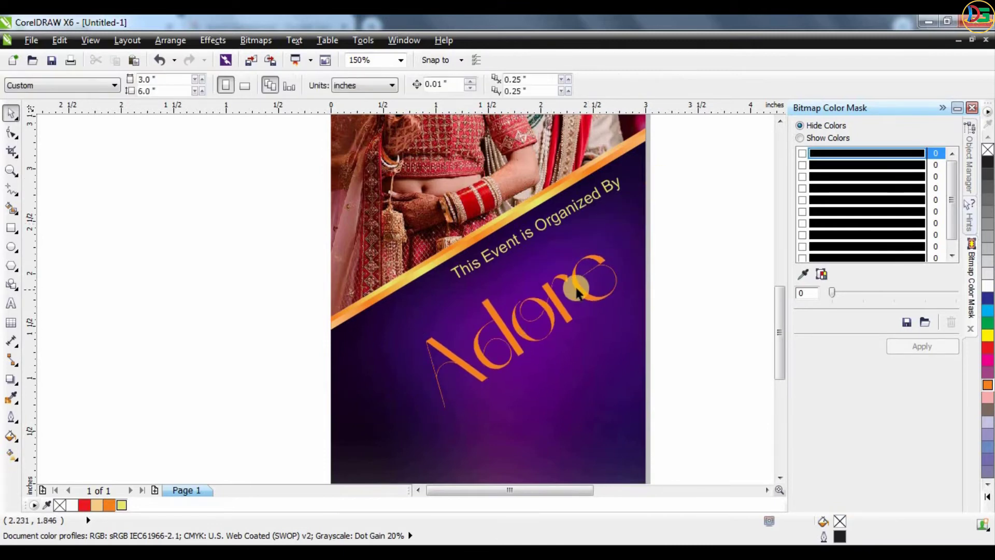
pyautogui.moveTo(577, 291); pyautogui.dragTo(592, 254)
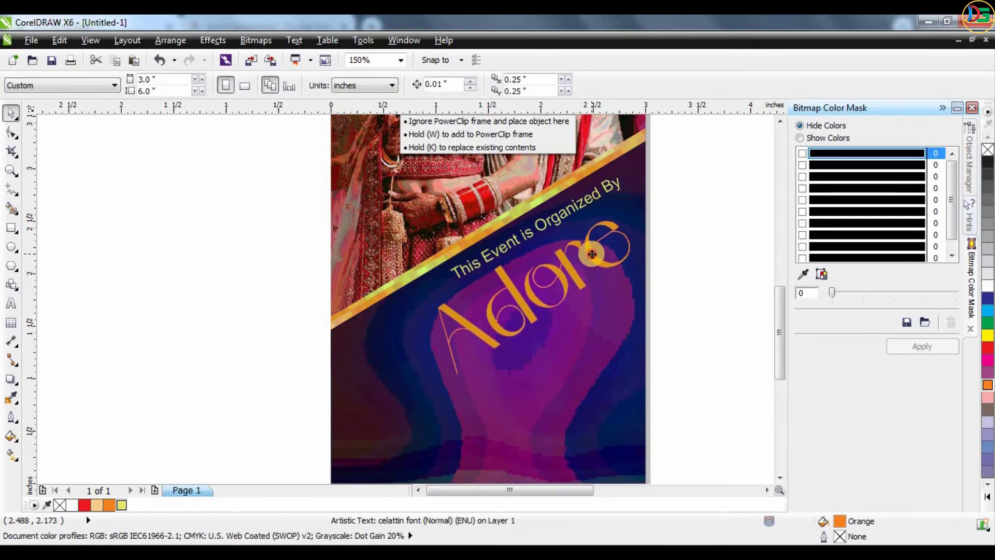
# Fill the tilted Adore white and clear the selection
pyautogui.scroll(-1, 589, 251)
pyautogui.scroll(-1, 485, 270)
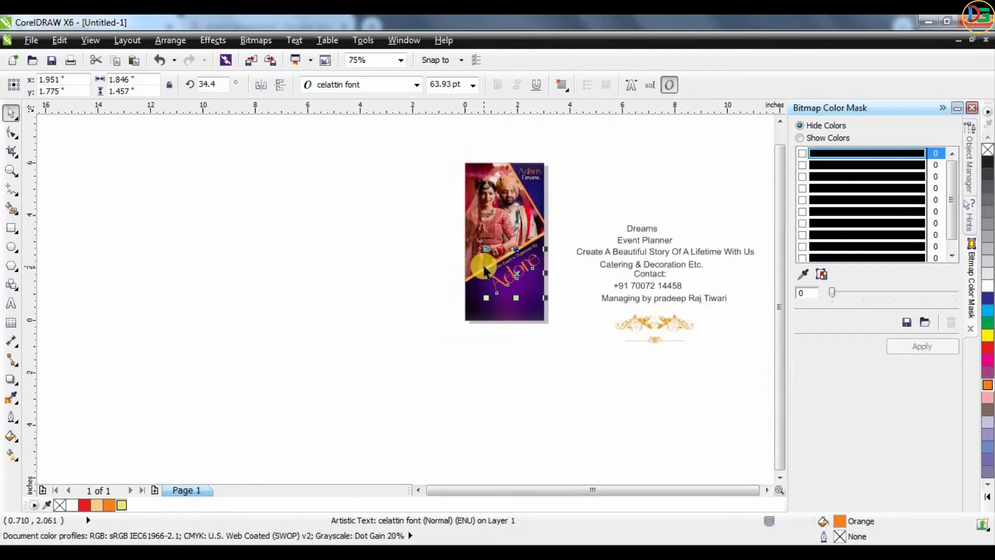
pyautogui.scroll(1, 534, 266)
pyautogui.scroll(-1, 534, 268)
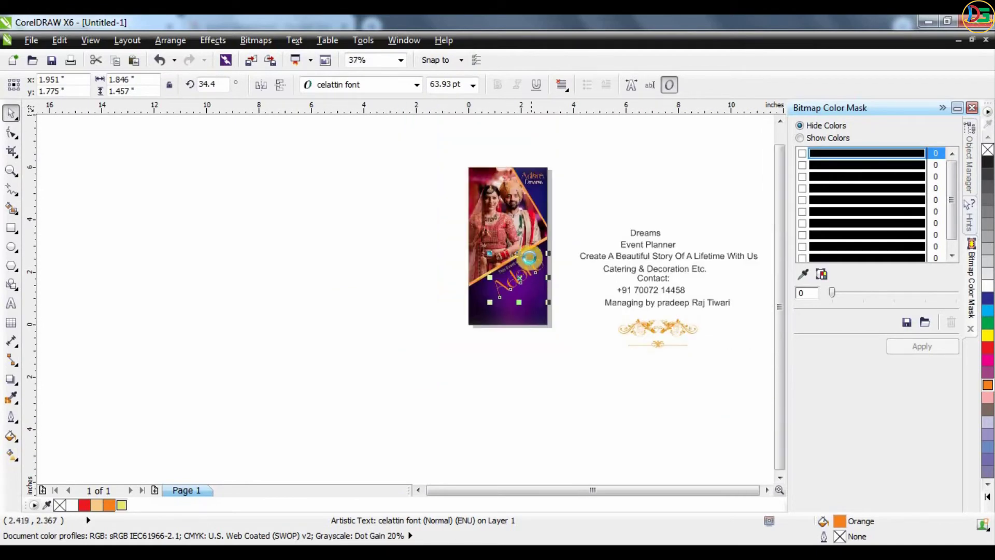
pyautogui.scroll(1, 536, 268)
pyautogui.scroll(1, 526, 299)
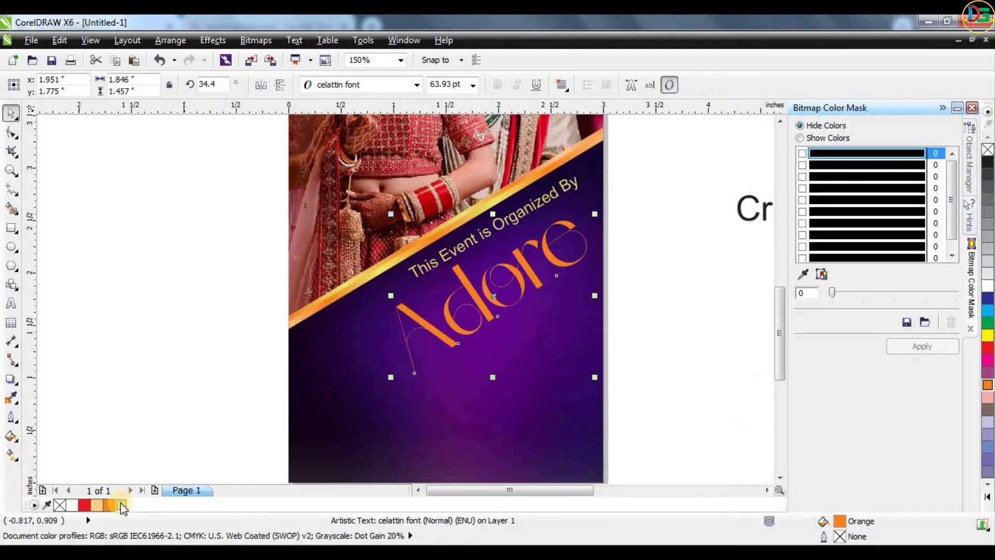
pyautogui.click(986, 282)
pyautogui.scroll(-1, 611, 219)
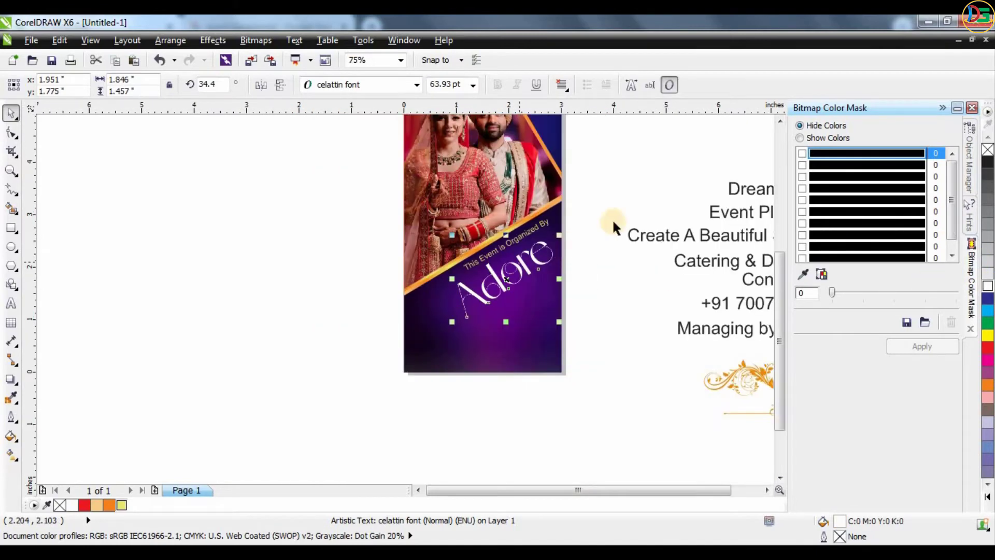
pyautogui.click(591, 254)
pyautogui.scroll(-1, 591, 253)
pyautogui.scroll(1, 586, 234)
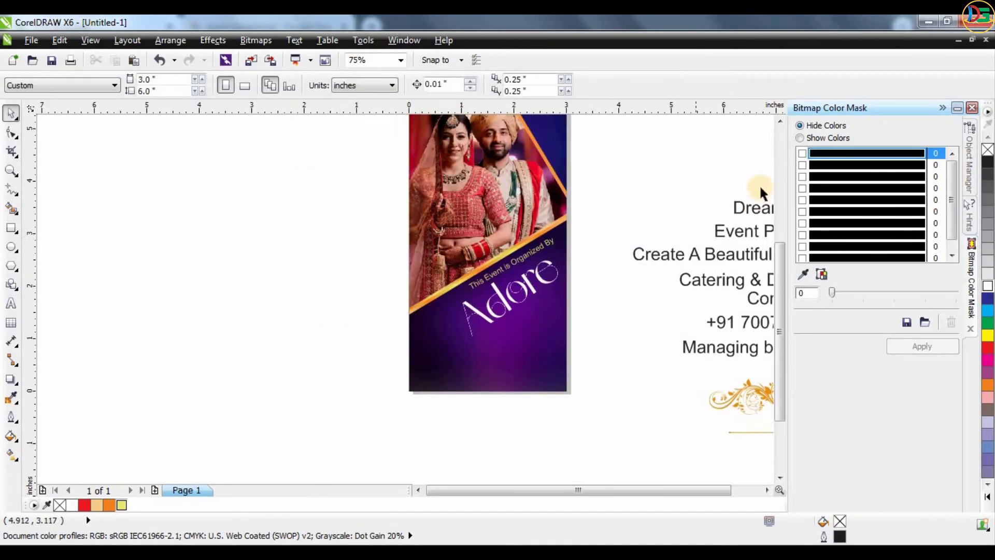
# Place 'Dreams' beneath the end of Adore, tilted about 39.2° to match the title
pyautogui.moveTo(565, 322)
pyautogui.mouseDown()
pyautogui.moveTo(524, 314)
pyautogui.moveTo(508, 333)
pyautogui.mouseUp()
pyautogui.scroll(1, 524, 313)
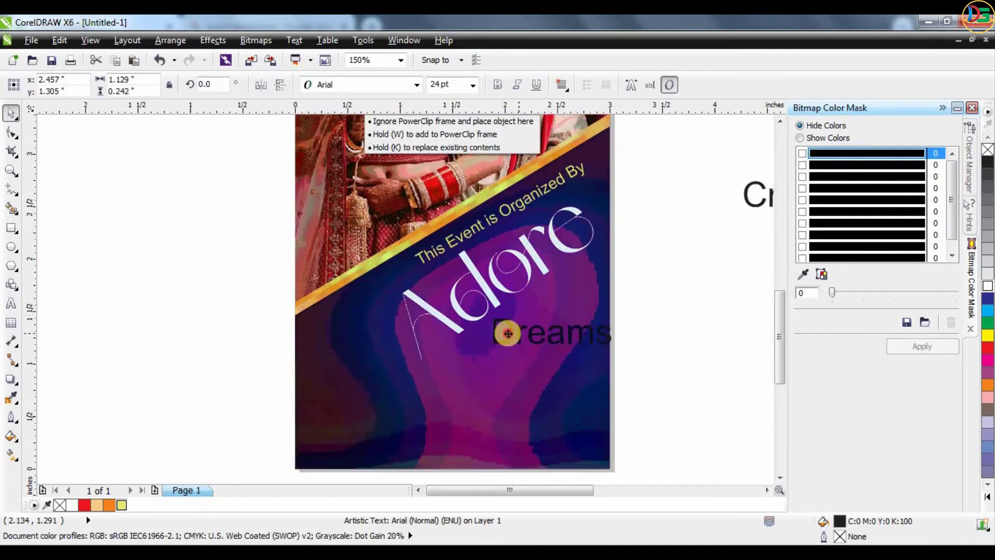
pyautogui.click(508, 333)
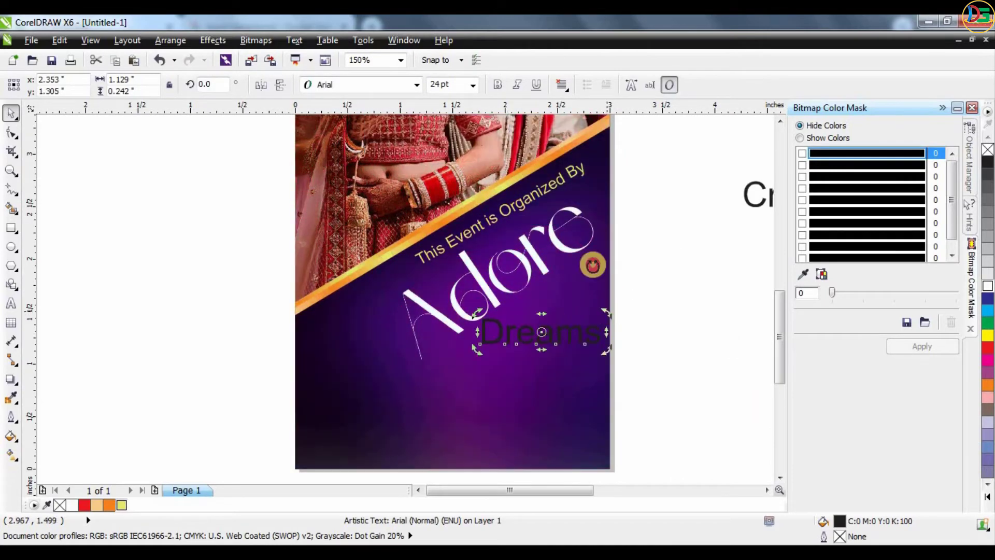
pyautogui.moveTo(592, 266); pyautogui.dragTo(587, 266)
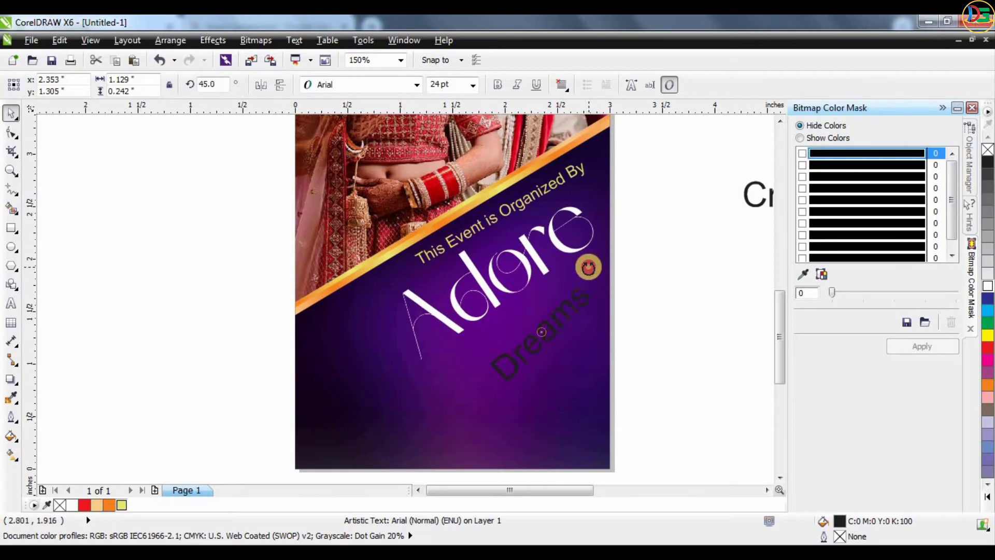
pyautogui.click(653, 264)
pyautogui.moveTo(574, 299); pyautogui.dragTo(587, 256)
pyautogui.click(586, 256)
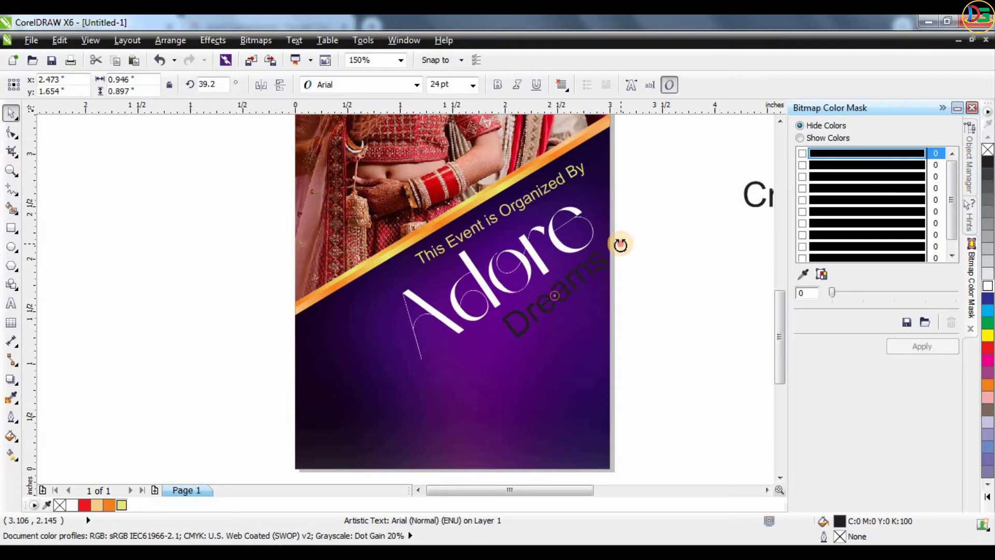
pyautogui.click(666, 215)
pyautogui.scroll(2, 575, 295)
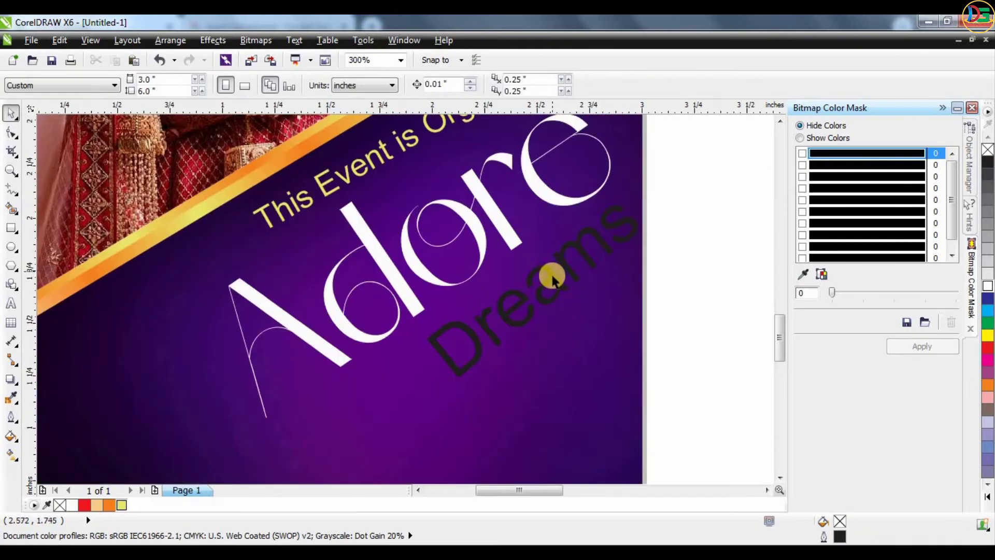
pyautogui.moveTo(553, 271); pyautogui.dragTo(539, 272)
pyautogui.click(725, 204)
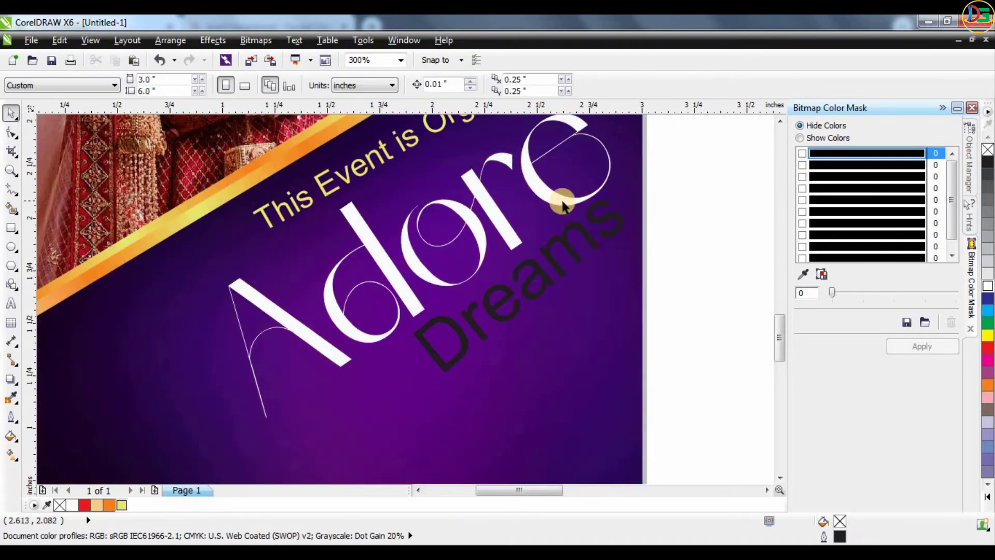
# Recolour Adore light peach and Dreams pale yellow, then fit all objects in view
pyautogui.click(562, 200)
pyautogui.click(106, 506)
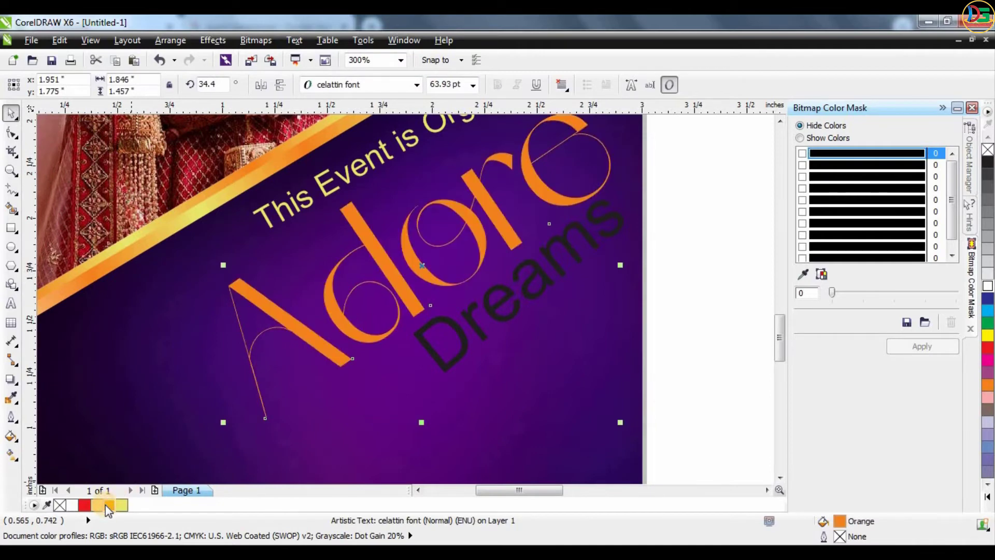
pyautogui.click(96, 506)
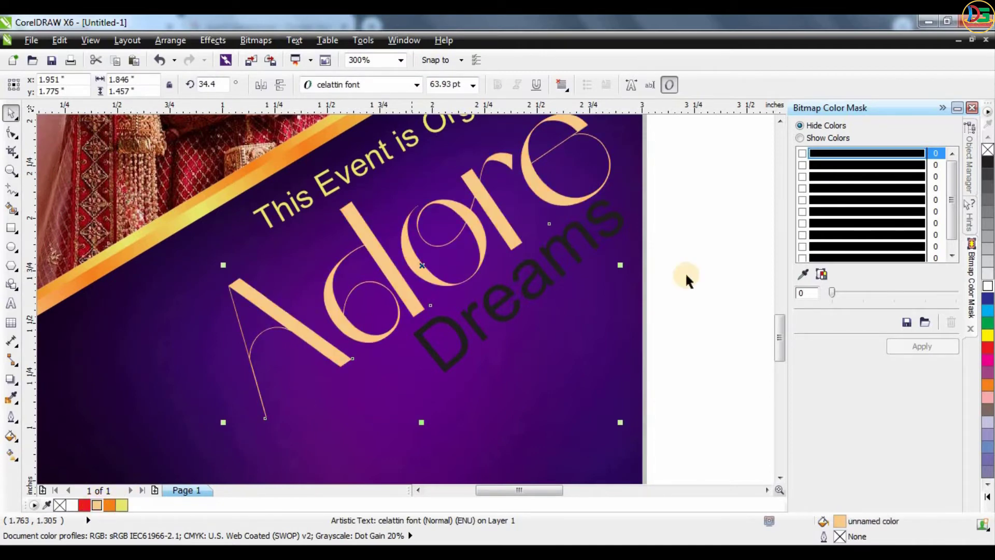
pyautogui.click(672, 250)
pyautogui.click(614, 216)
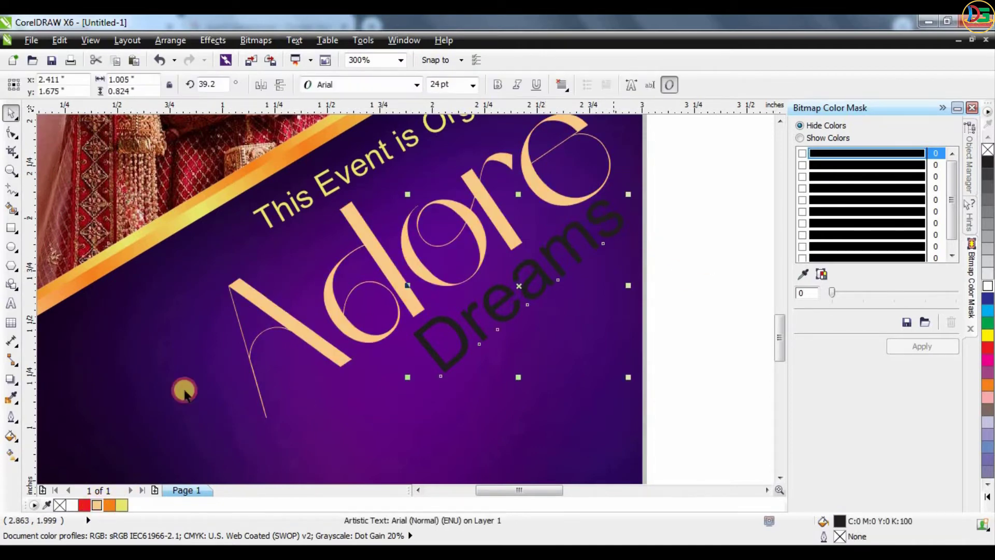
pyautogui.click(120, 506)
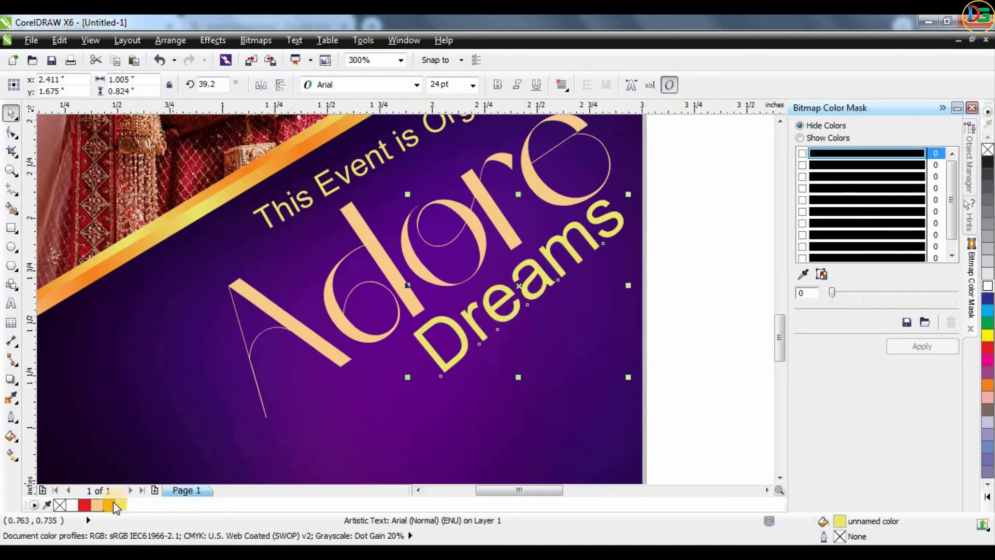
pyautogui.press('F4')
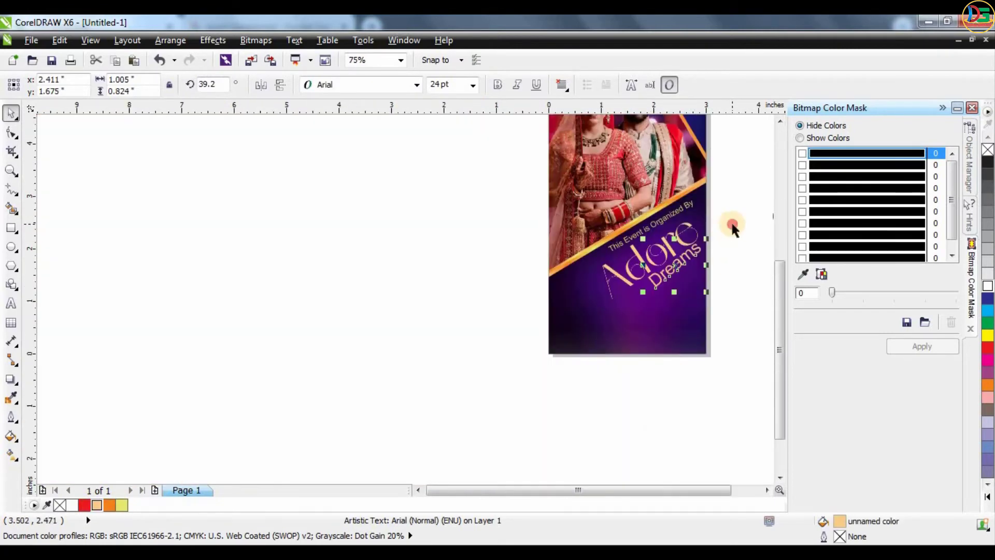
pyautogui.click(730, 221)
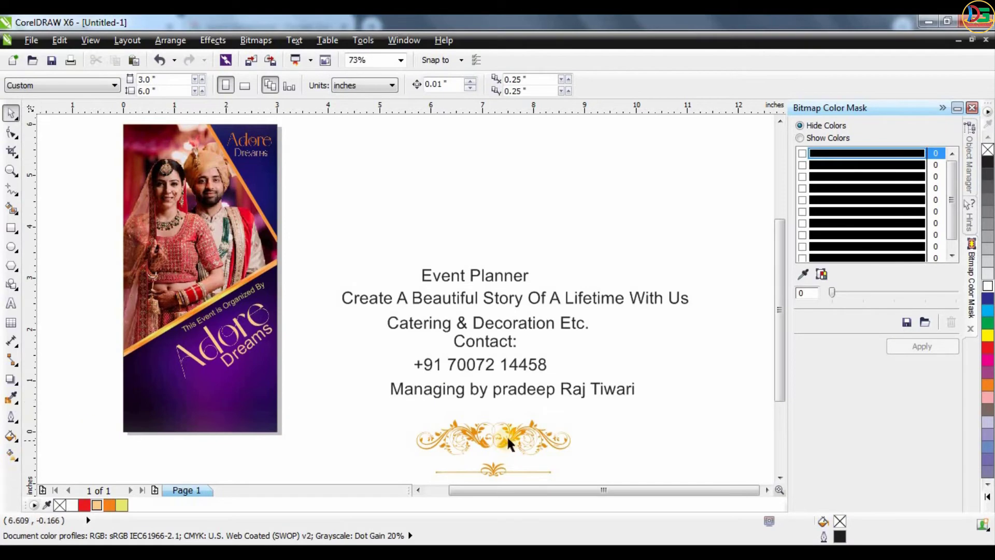
# Rotate 'Dreams' to 37.2° and move it slightly lower and left under Adore
pyautogui.scroll(-2, 526, 319)
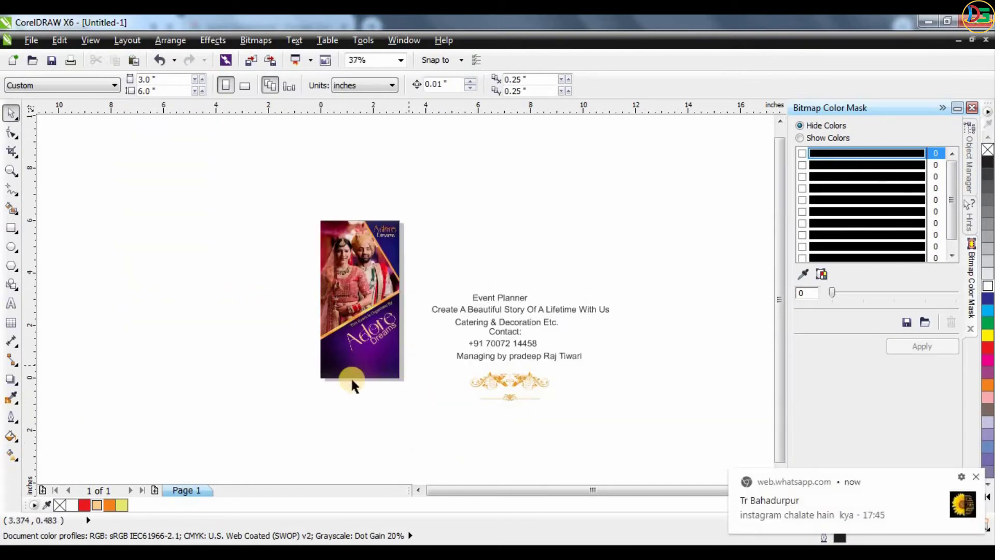
pyautogui.scroll(2, 317, 370)
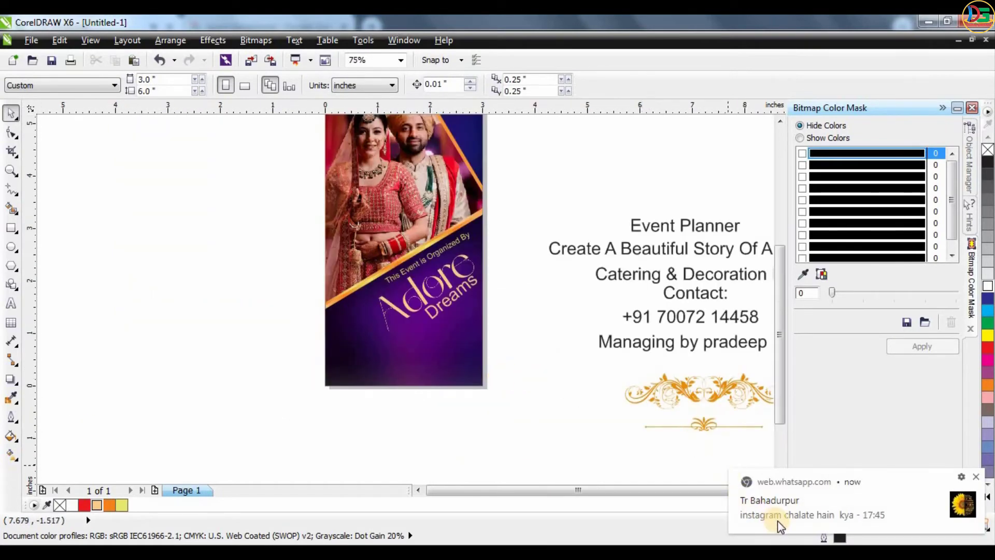
pyautogui.scroll(2, 440, 297)
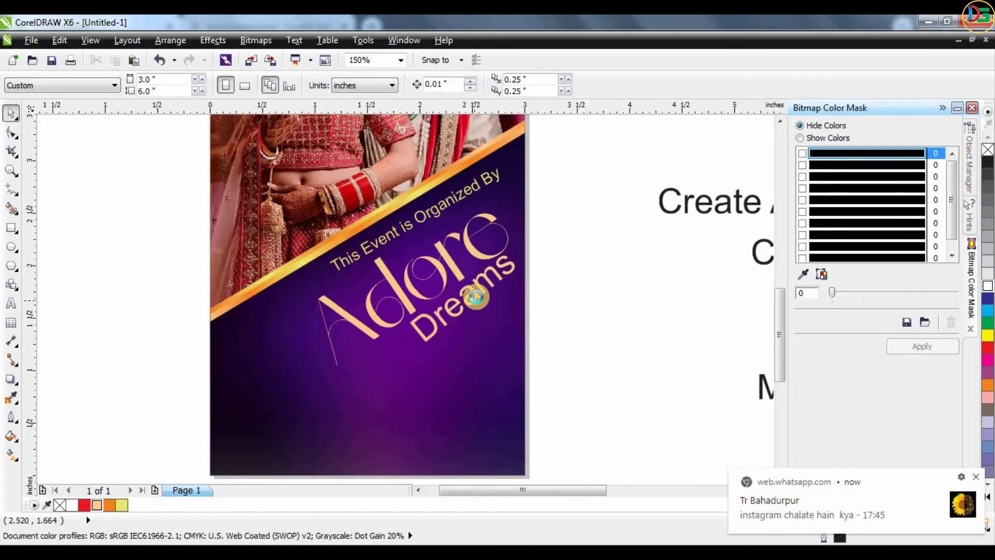
pyautogui.scroll(2, 476, 297)
pyautogui.click(477, 262)
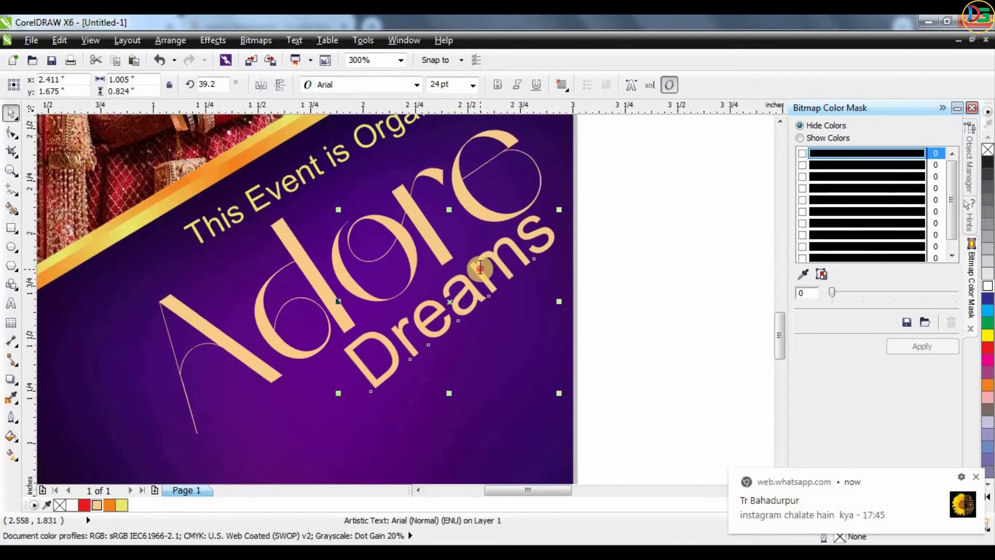
pyautogui.press('space')
pyautogui.click(450, 297)
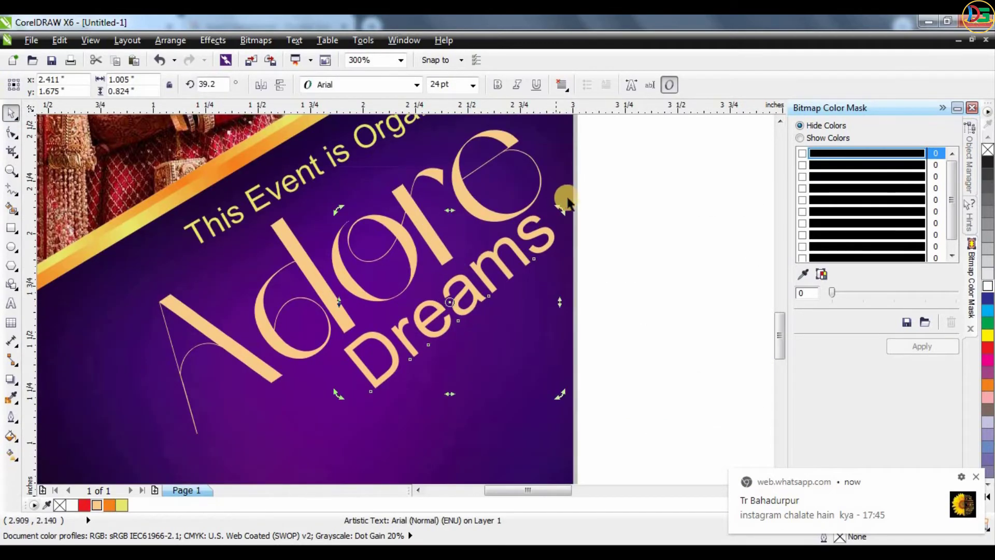
pyautogui.moveTo(561, 209); pyautogui.dragTo(490, 264)
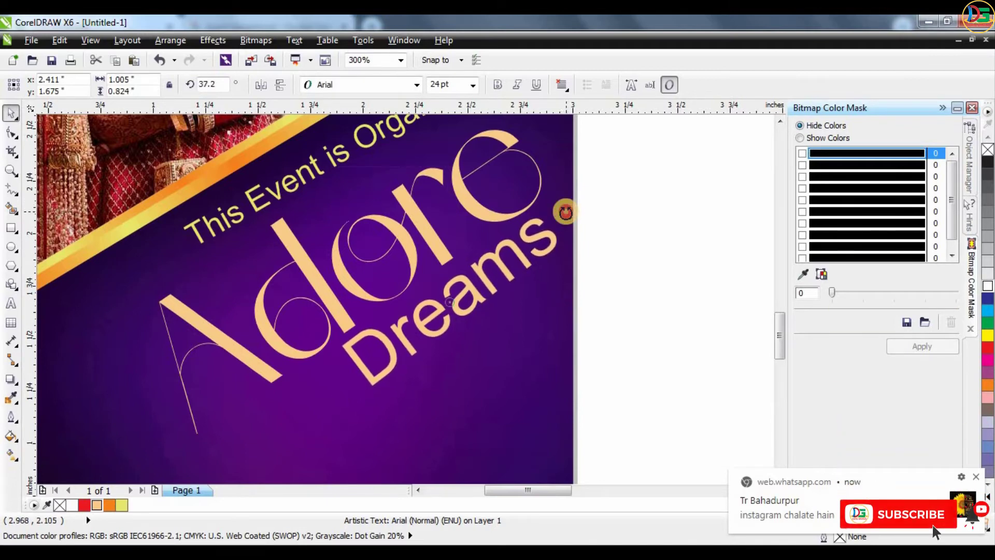
pyautogui.press('Escape')
pyautogui.scroll(-2, 490, 264)
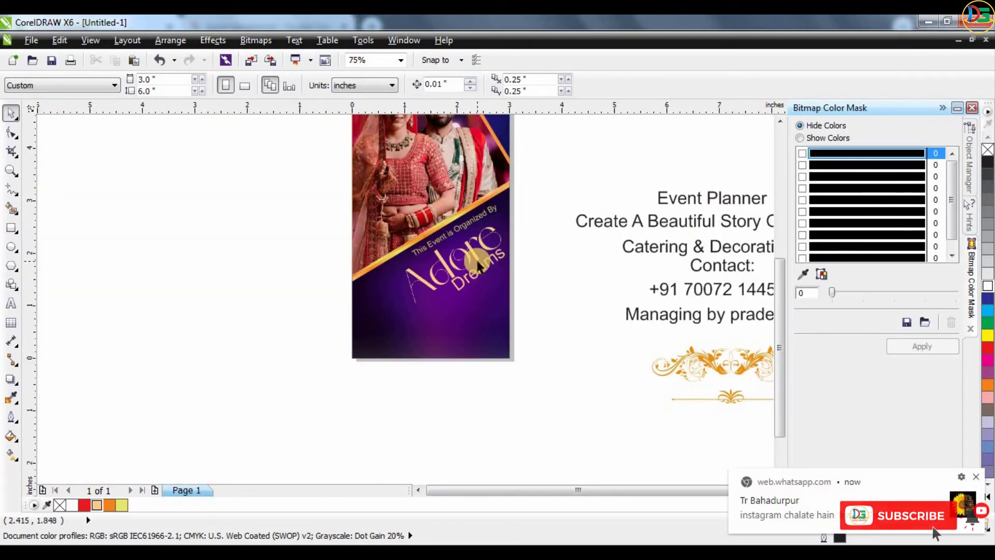
pyautogui.scroll(1, 473, 267)
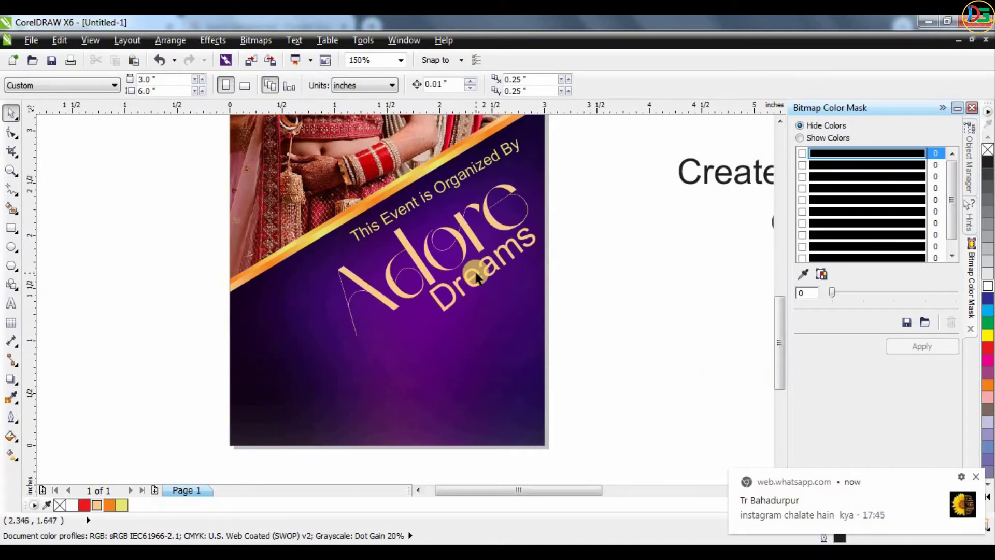
pyautogui.scroll(1, 478, 277)
pyautogui.moveTo(478, 277); pyautogui.dragTo(441, 306)
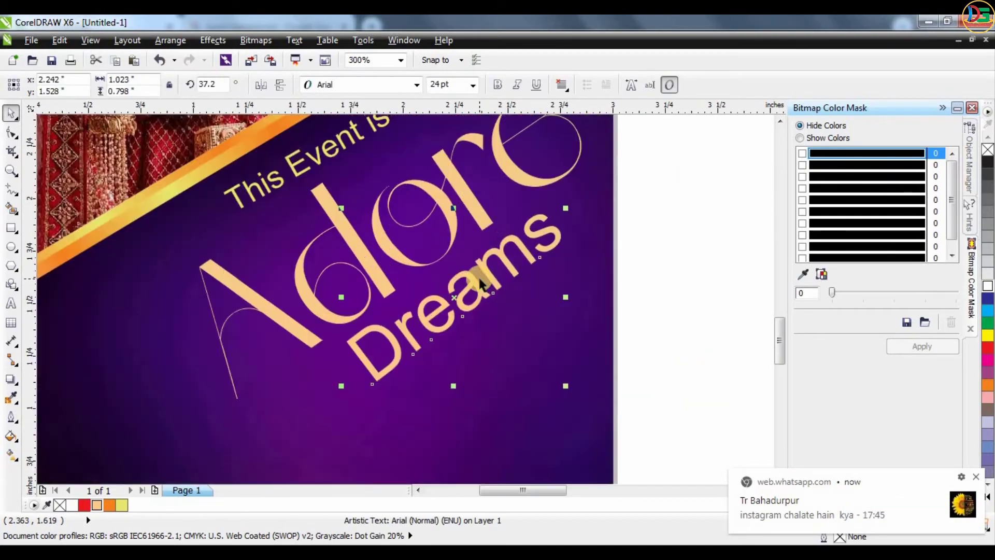
# Move the gold floral ornament to the left of the card
pyautogui.scroll(-1, 621, 235)
pyautogui.click(620, 235)
pyautogui.scroll(-1, 362, 330)
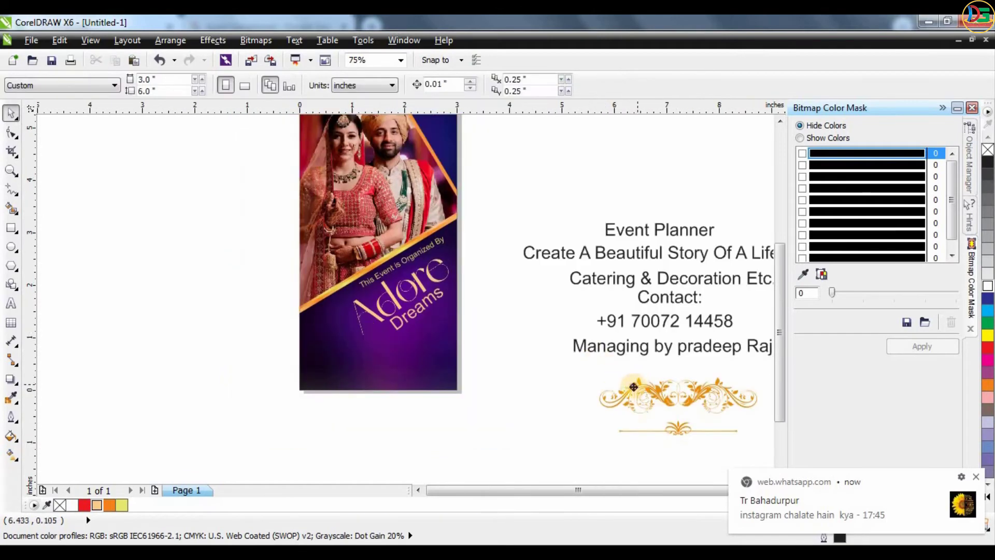
pyautogui.moveTo(633, 387); pyautogui.dragTo(143, 316)
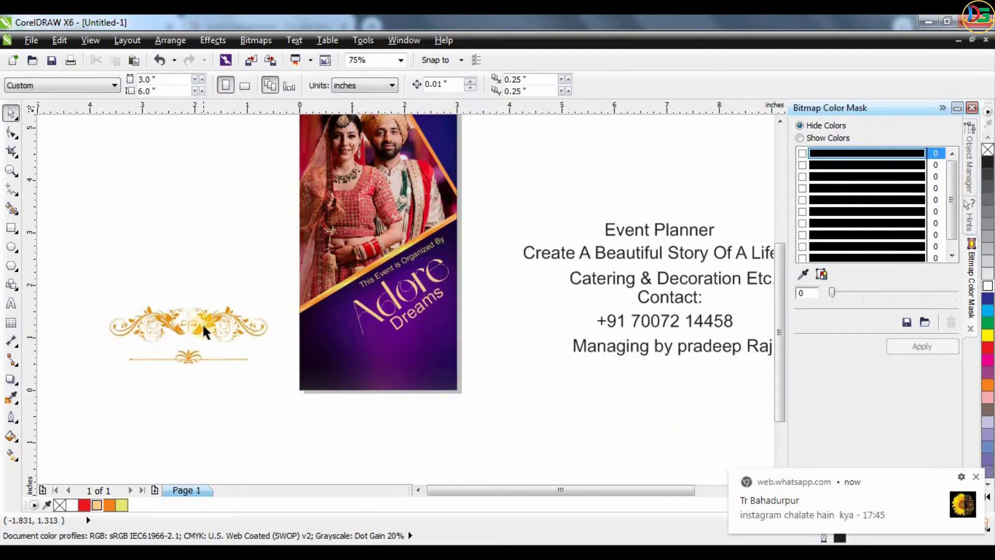
pyautogui.click(660, 266)
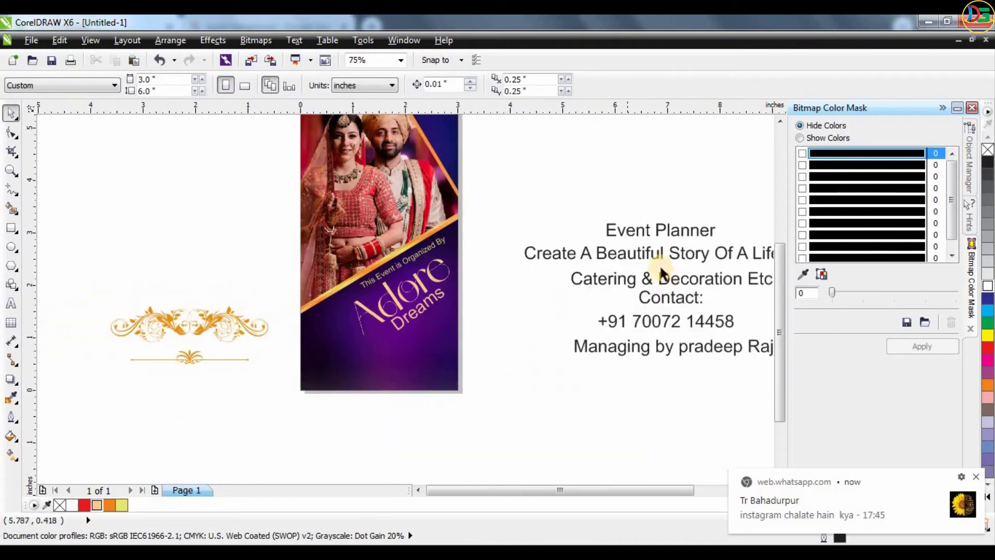
# Move the 'Event Planner' text onto the card under Dreams and shrink it
pyautogui.click(627, 232)
pyautogui.moveTo(396, 324); pyautogui.dragTo(347, 347)
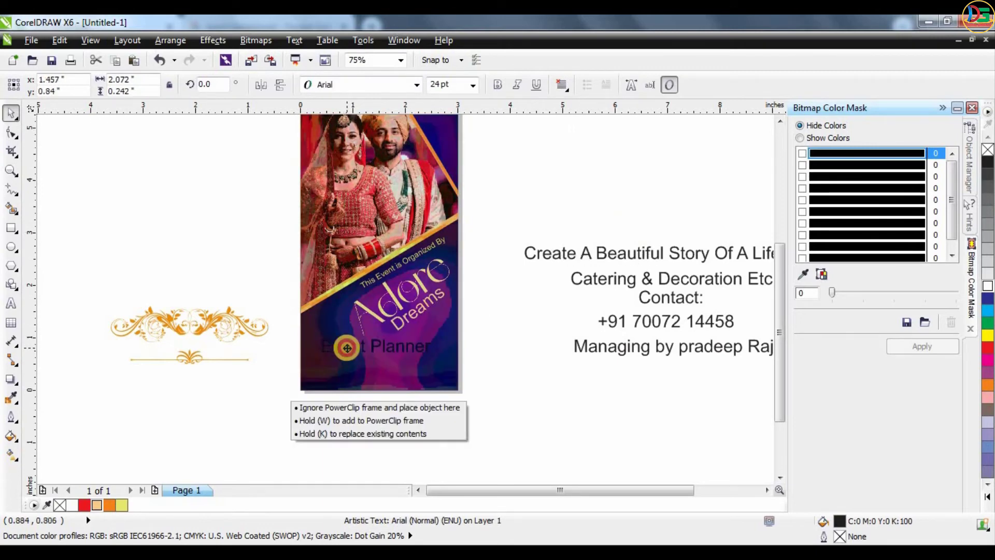
pyautogui.moveTo(348, 347); pyautogui.dragTo(348, 347)
pyautogui.scroll(2, 349, 347)
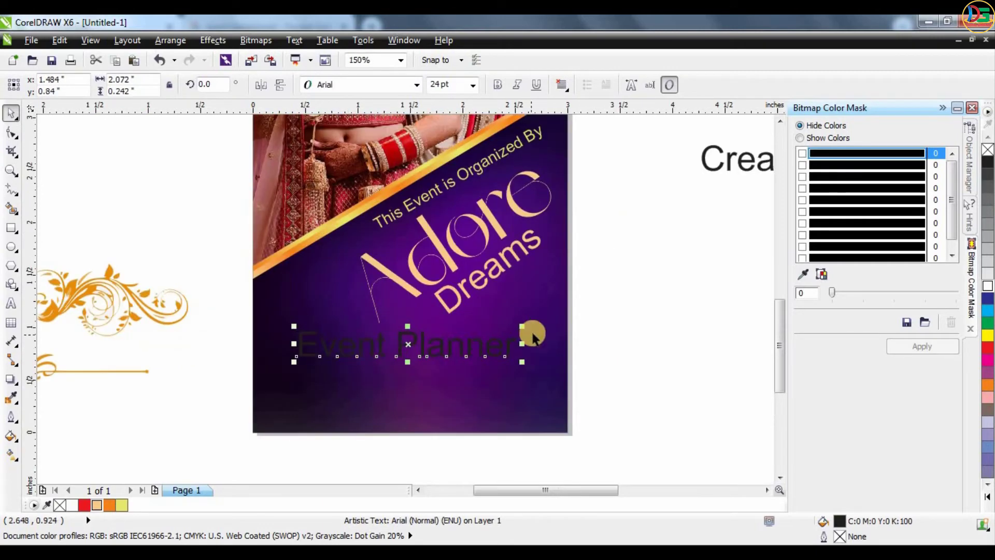
pyautogui.moveTo(522, 328); pyautogui.dragTo(494, 322)
# Make 'Event Planner' white Arial Narrow Bold, smaller, with wider letter spacing
pyautogui.click(404, 84)
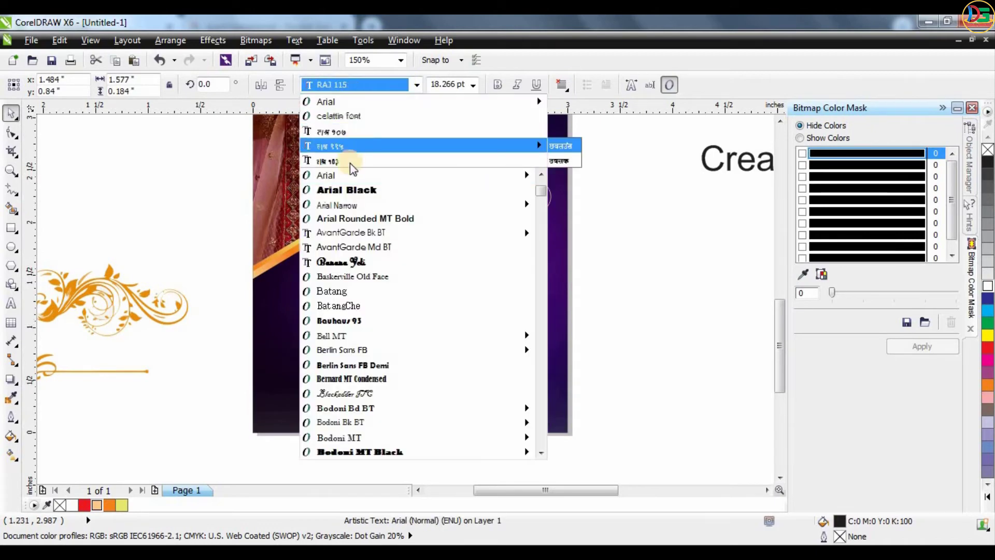
pyautogui.click(349, 203)
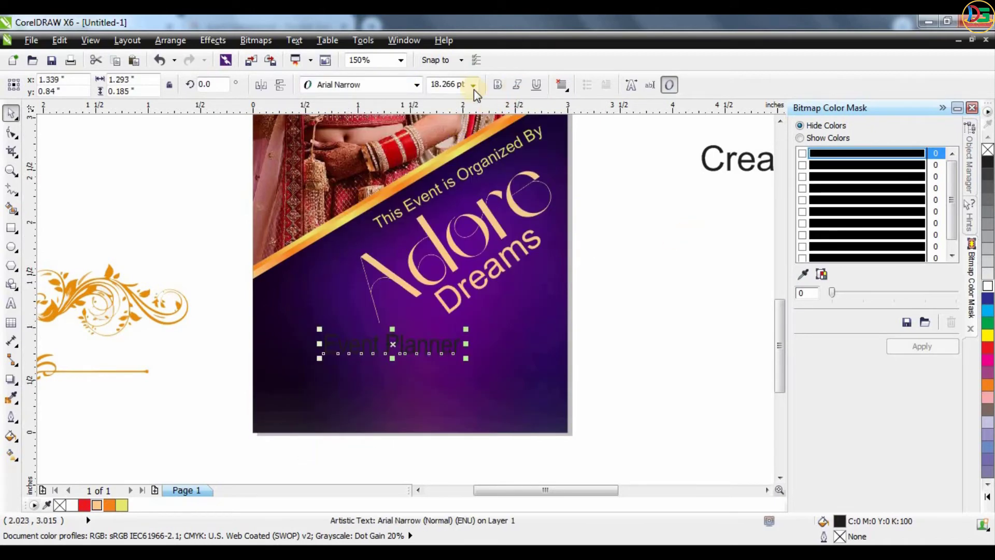
pyautogui.click(498, 84)
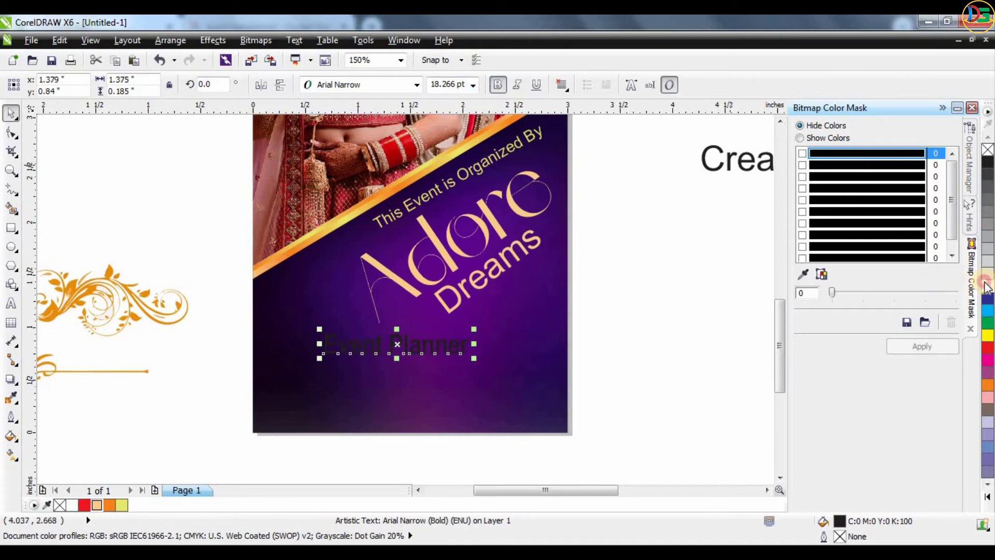
pyautogui.click(986, 286)
pyautogui.moveTo(473, 328)
pyautogui.mouseDown()
pyautogui.moveTo(455, 322)
pyautogui.moveTo(440, 339)
pyautogui.moveTo(536, 354)
pyautogui.mouseUp()
pyautogui.click(11, 133)
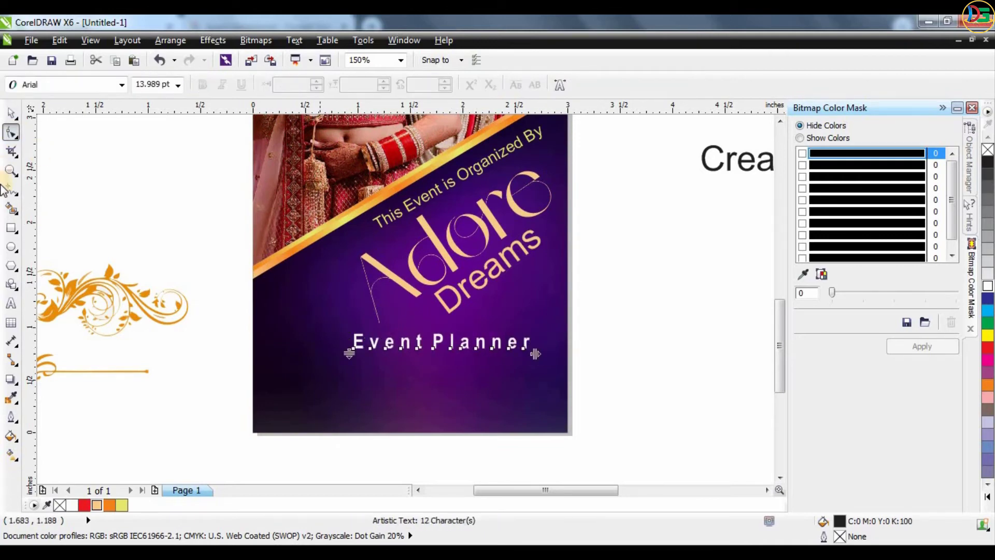
pyautogui.click(10, 113)
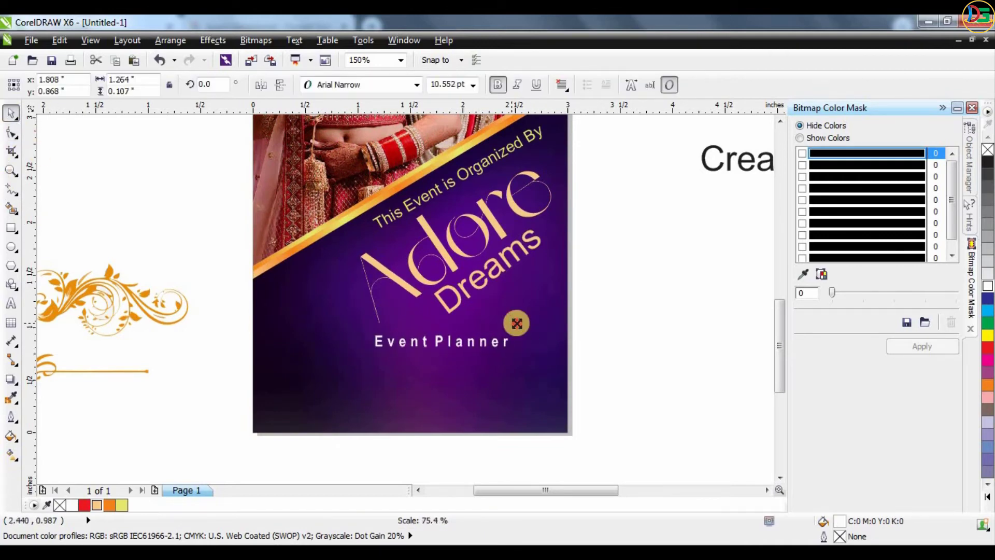
pyautogui.keyDown('shift'); pyautogui.click(554, 306); pyautogui.keyUp('shift')
pyautogui.press('x')
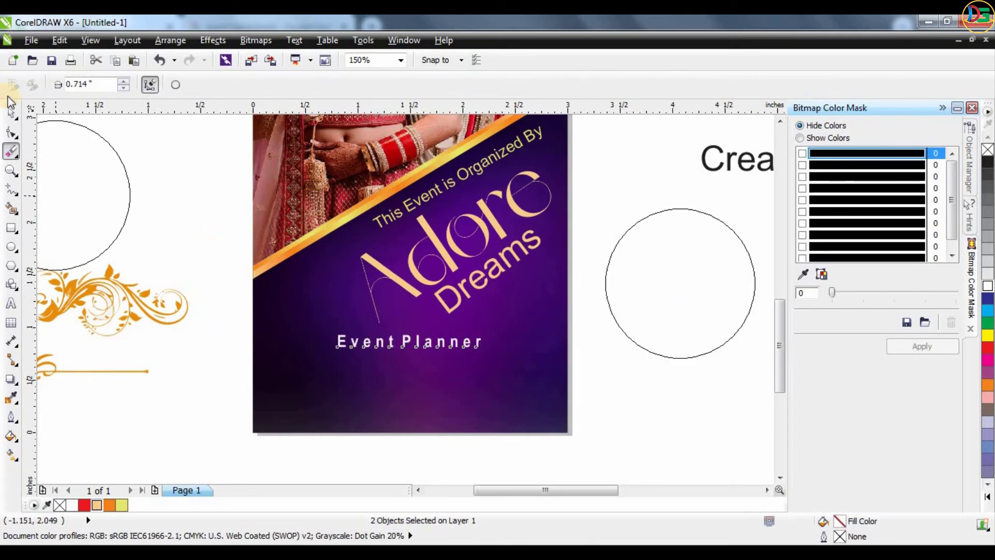
pyautogui.click(12, 113)
# Place the 'Create A Beautiful Story Of A Lifetime With Us' tagline below Event Planner, scaled down and orange
pyautogui.click(606, 311)
pyautogui.scroll(-2, 602, 301)
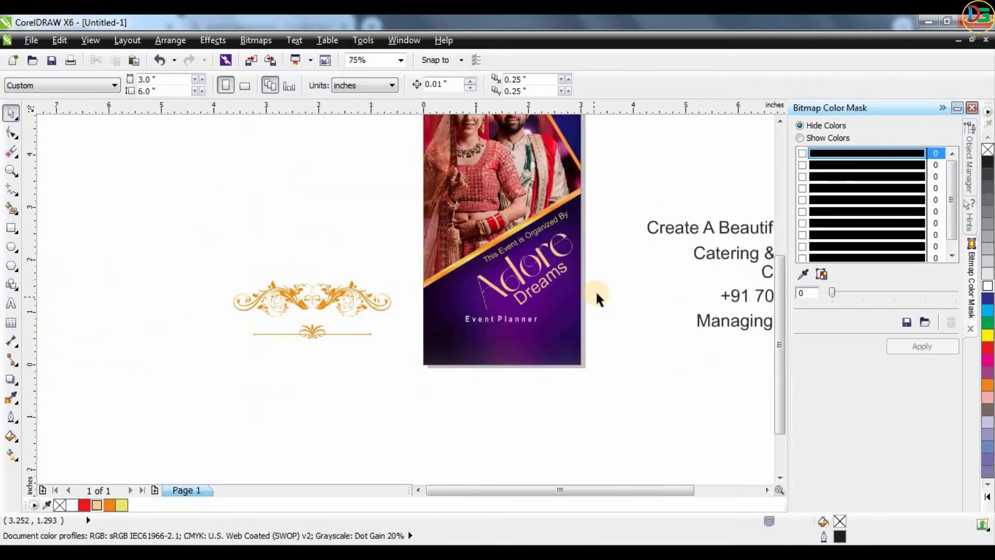
pyautogui.scroll(1, 596, 290)
pyautogui.scroll(-1, 591, 280)
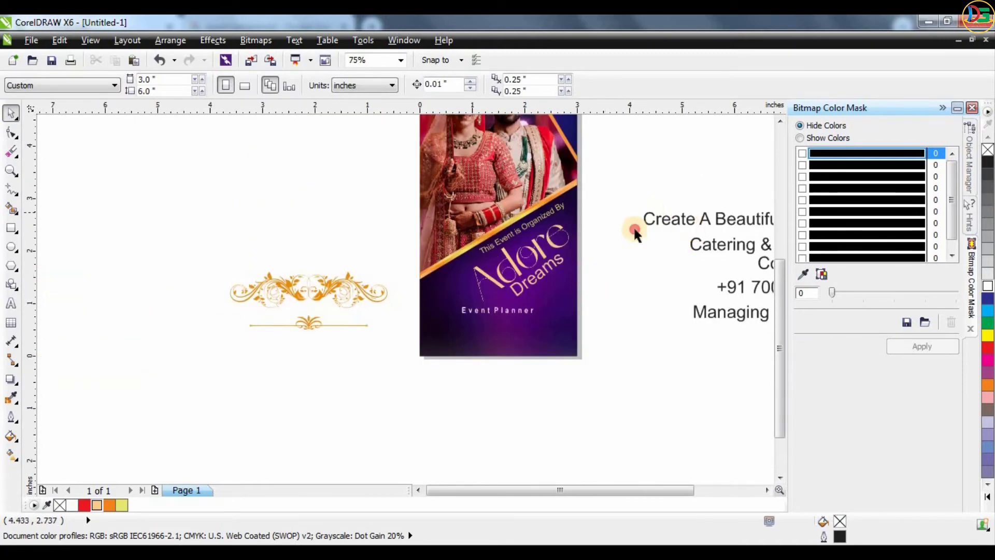
pyautogui.moveTo(635, 234); pyautogui.dragTo(346, 342)
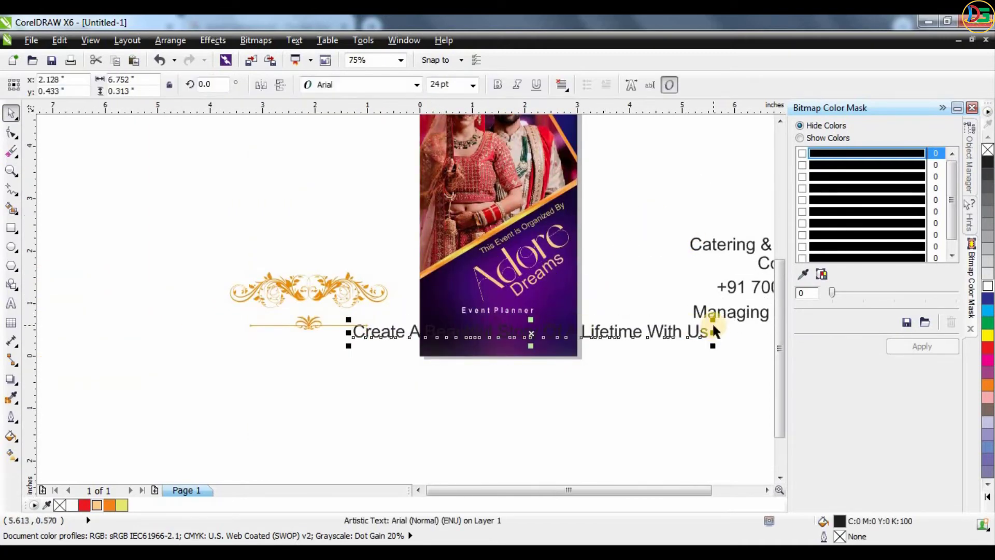
pyautogui.moveTo(713, 330); pyautogui.dragTo(573, 318)
pyautogui.scroll(2, 529, 316)
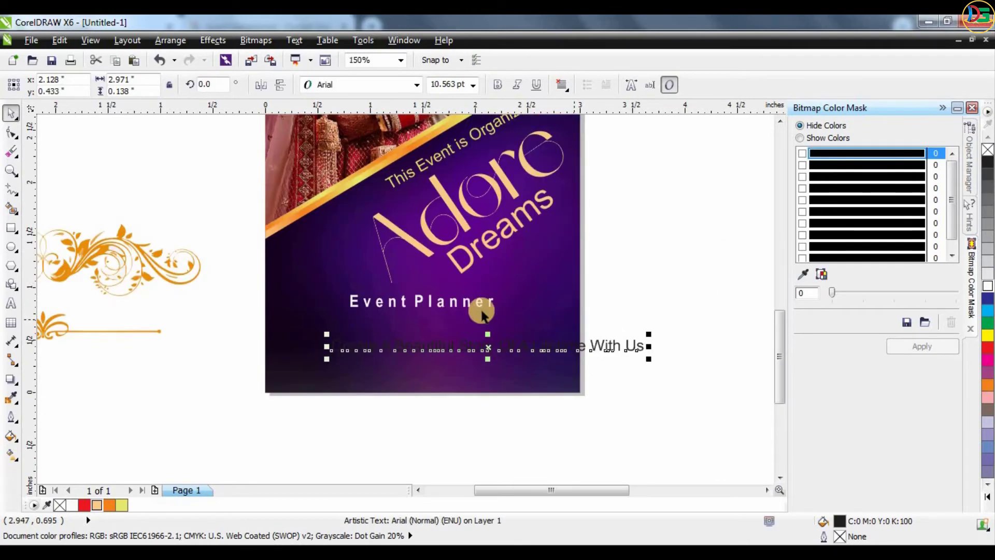
pyautogui.moveTo(470, 349); pyautogui.dragTo(416, 319)
pyautogui.click(108, 505)
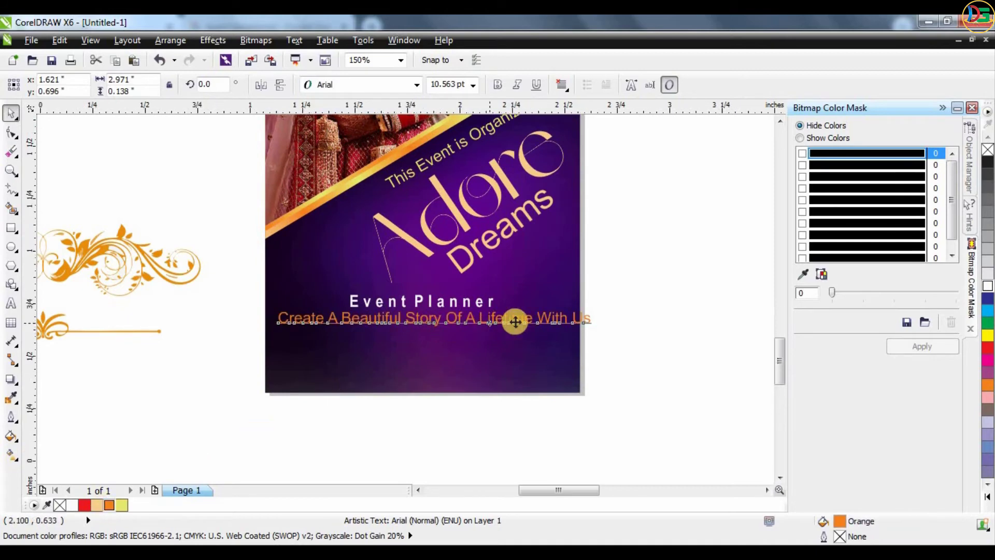
# Stretch the orange tagline wider across the card
pyautogui.scroll(2, 594, 317)
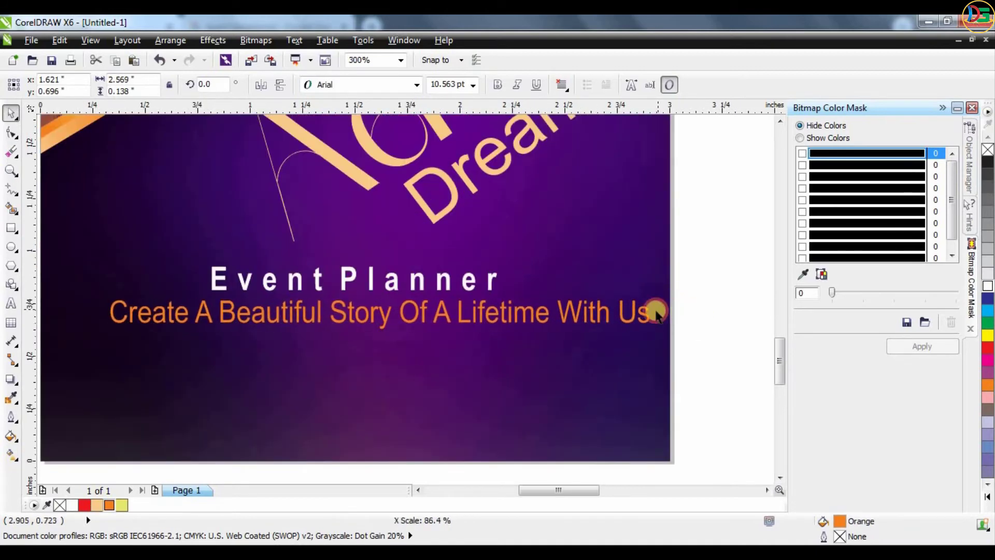
pyautogui.scroll(-2, 654, 311)
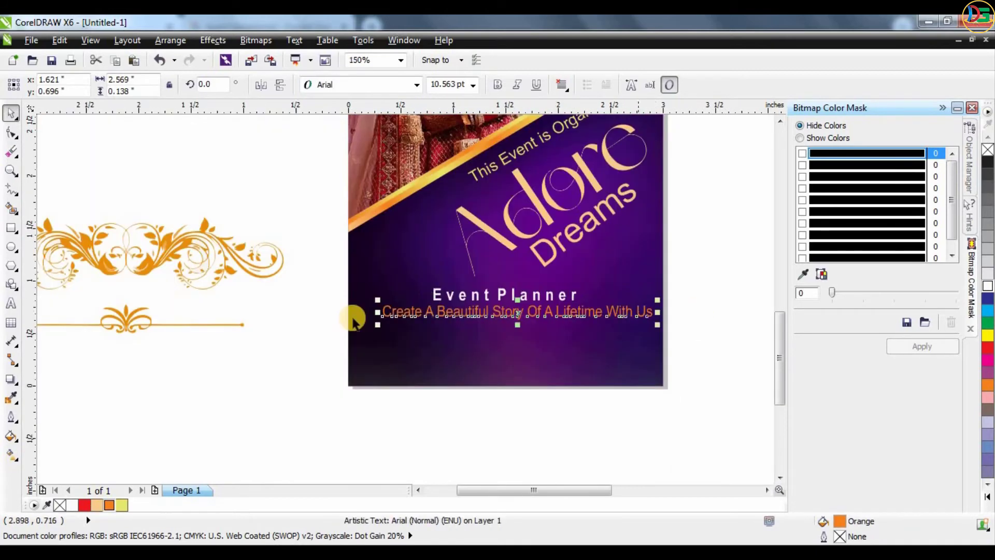
pyautogui.keyDown('shift'); pyautogui.click(513, 362); pyautogui.keyUp('shift')
pyautogui.press('Escape')
pyautogui.scroll(2, 569, 313)
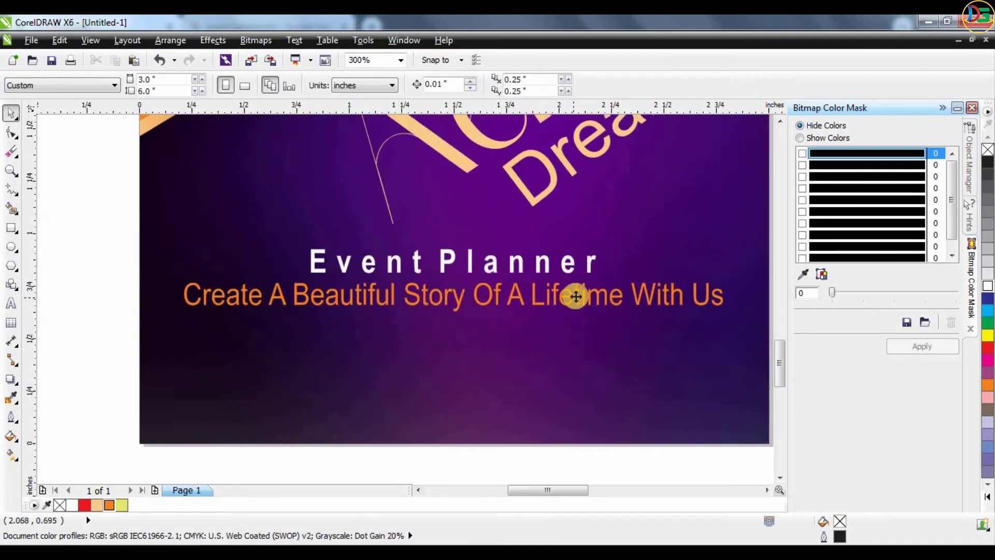
pyautogui.click(576, 296)
pyautogui.moveTo(736, 297); pyautogui.dragTo(752, 297)
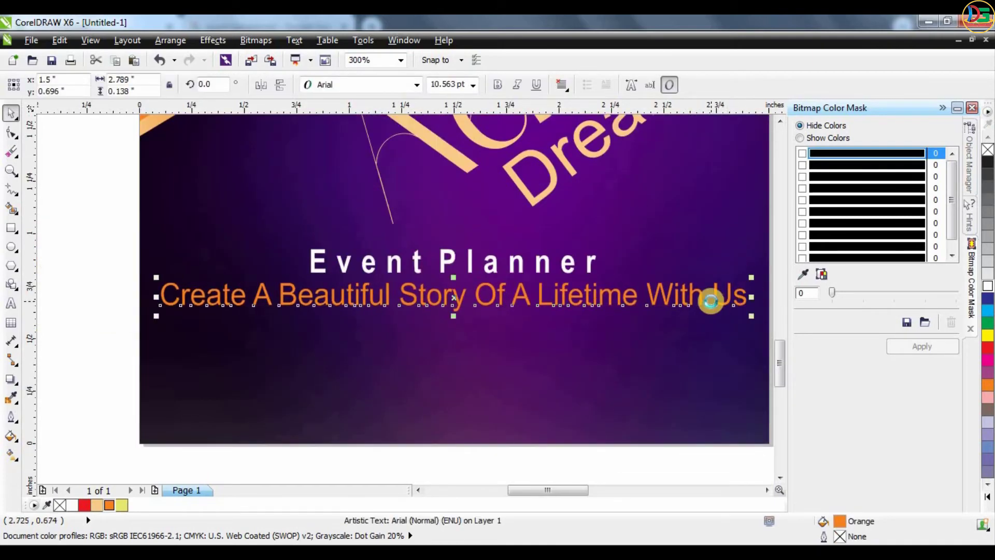
pyautogui.scroll(-2, 399, 260)
pyautogui.click(449, 387)
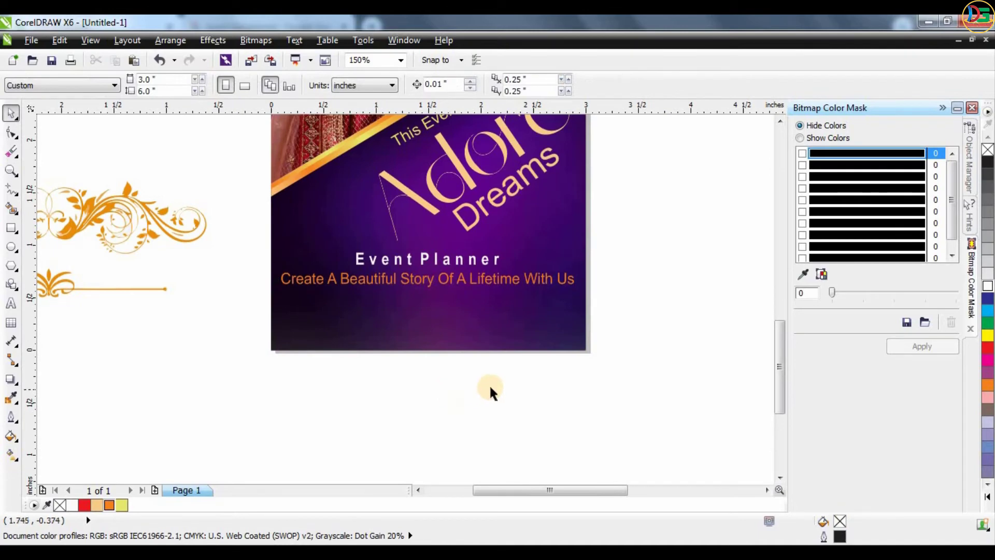
pyautogui.scroll(-2, 491, 389)
# Place 'Catering & Decoration Etc.' below the tagline in white celattin, about 16.2 pt
pyautogui.scroll(-2, 352, 366)
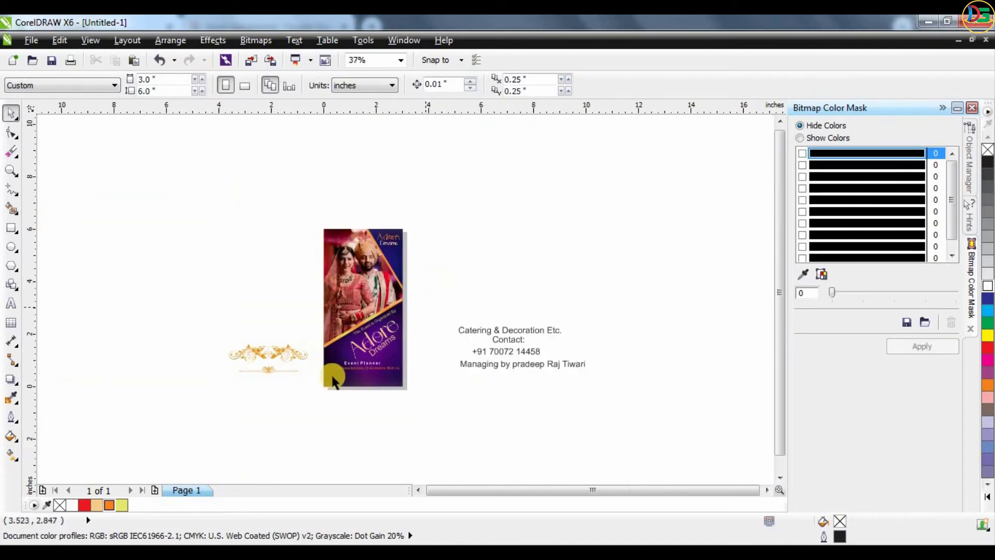
pyautogui.scroll(2, 371, 382)
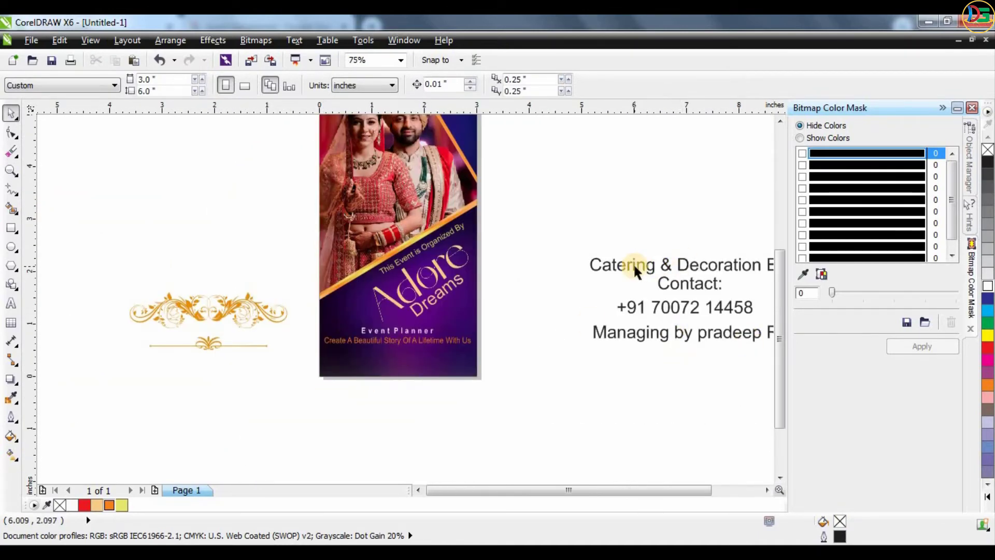
pyautogui.moveTo(633, 263); pyautogui.dragTo(386, 303)
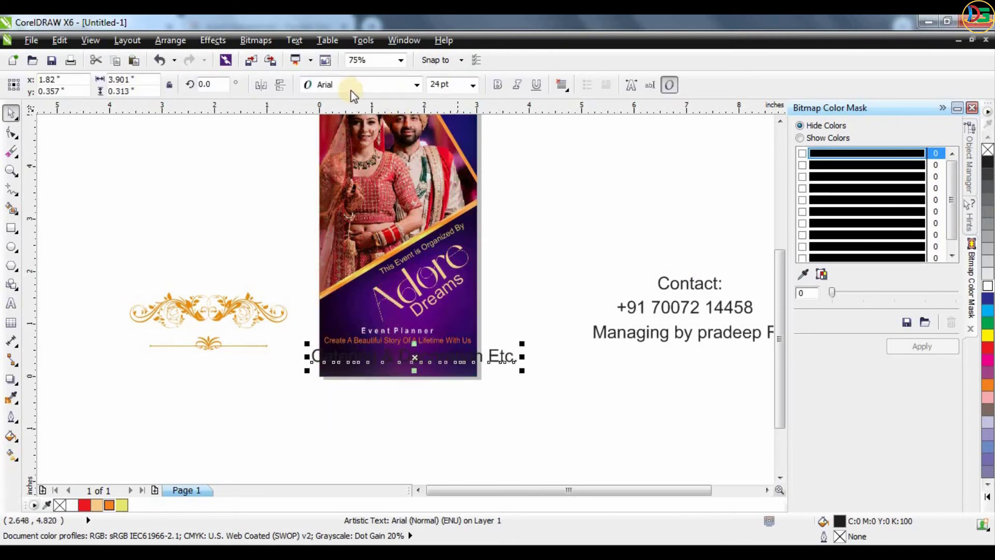
pyautogui.click(348, 84)
pyautogui.click(357, 130)
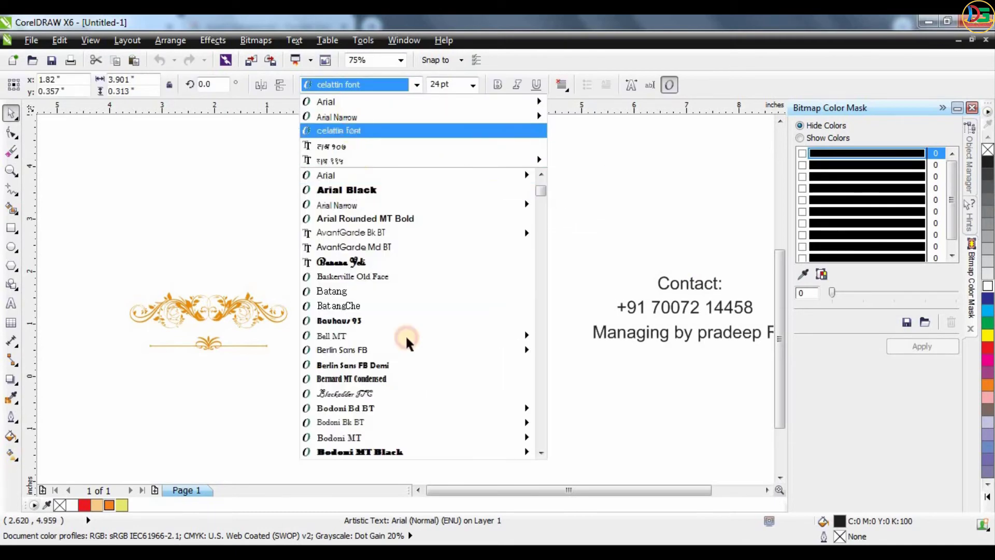
pyautogui.scroll(2, 415, 379)
pyautogui.click(988, 286)
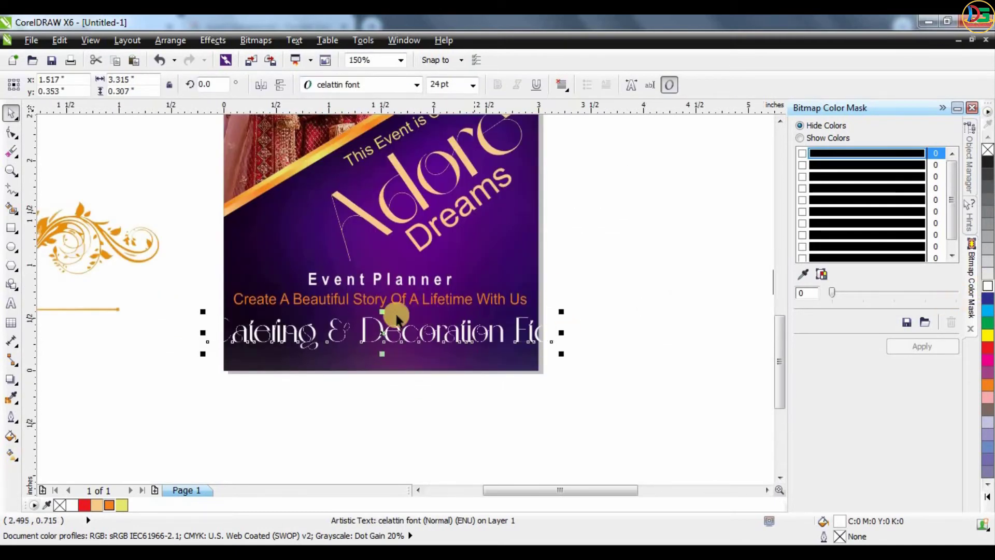
pyautogui.moveTo(561, 310)
pyautogui.mouseDown()
pyautogui.moveTo(398, 316)
pyautogui.moveTo(378, 334)
pyautogui.moveTo(379, 323)
pyautogui.mouseUp()
pyautogui.click(484, 406)
pyautogui.press('F3')
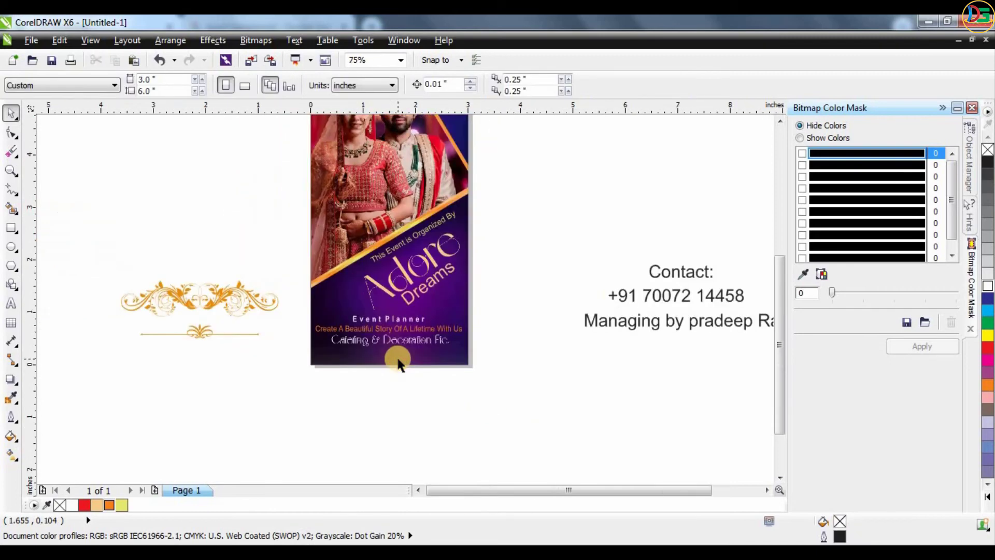
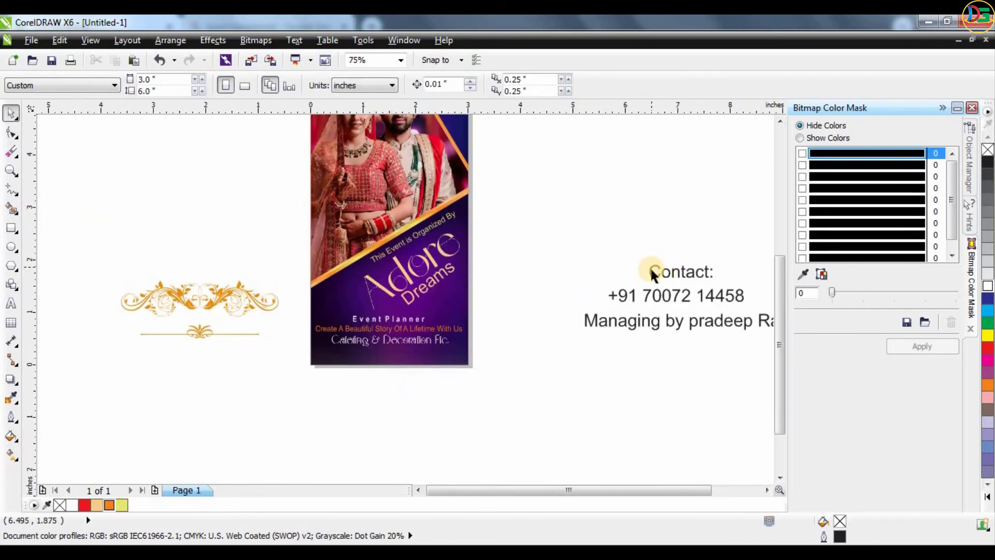
# Merge the separate 'Contact:' label into the start of the +91 phone line
pyautogui.moveTo(651, 270); pyautogui.dragTo(510, 336)
pyautogui.moveTo(514, 272); pyautogui.dragTo(525, 291)
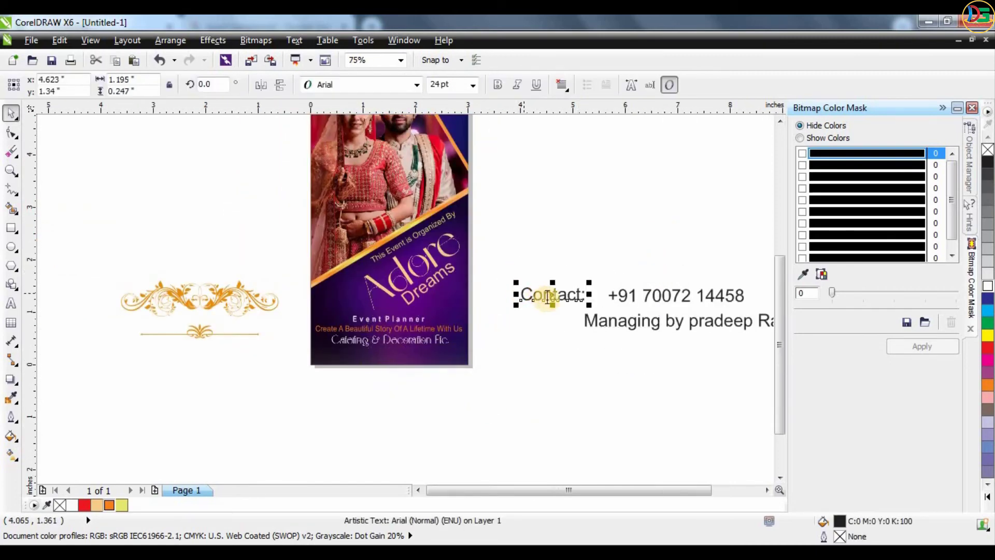
pyautogui.doubleClick(548, 296)
pyautogui.hotkey('ctrl', 'c')
pyautogui.press('BackSpace')
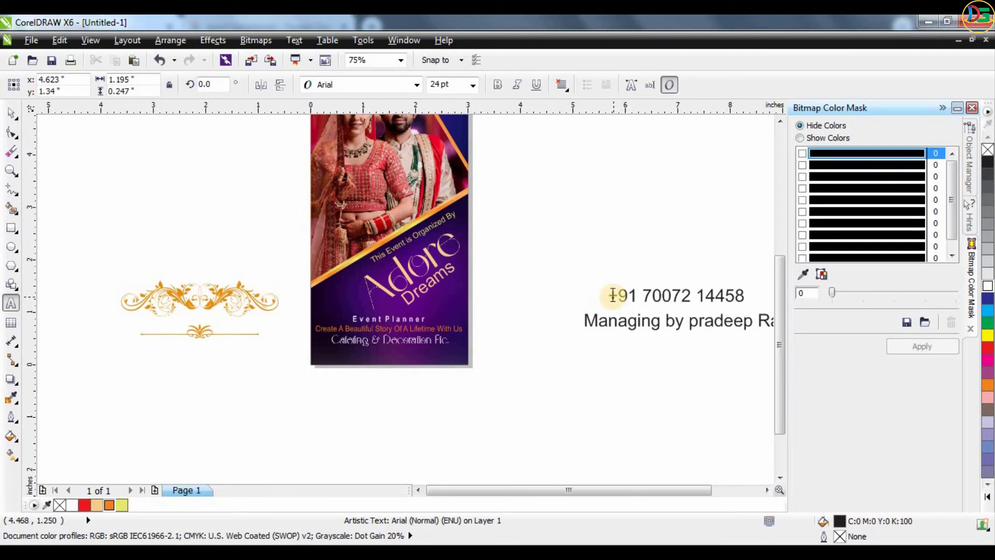
pyautogui.click(613, 295)
pyautogui.hotkey('ctrl', 'v')
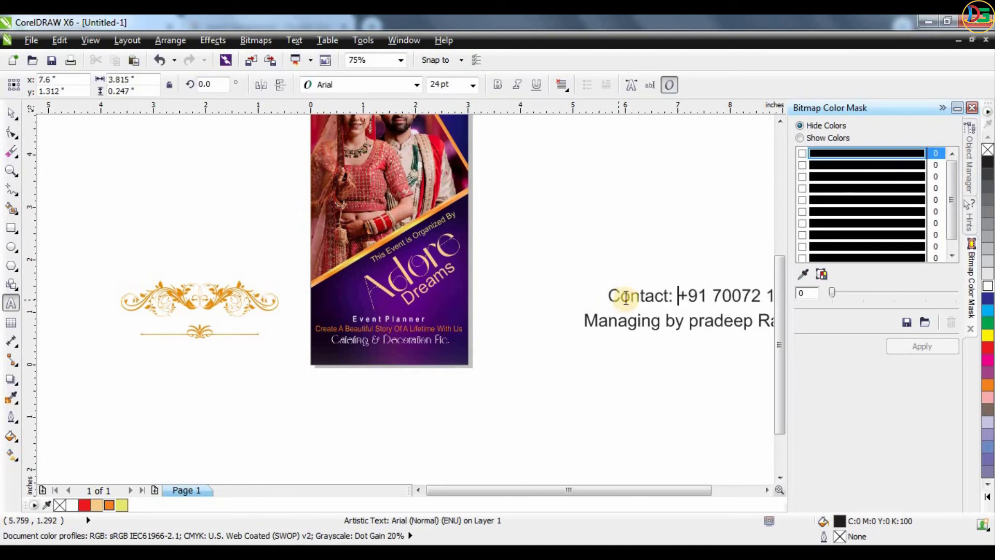
# Move the combined contact line to the flyer's bottom edge and scale it down
pyautogui.click(11, 114)
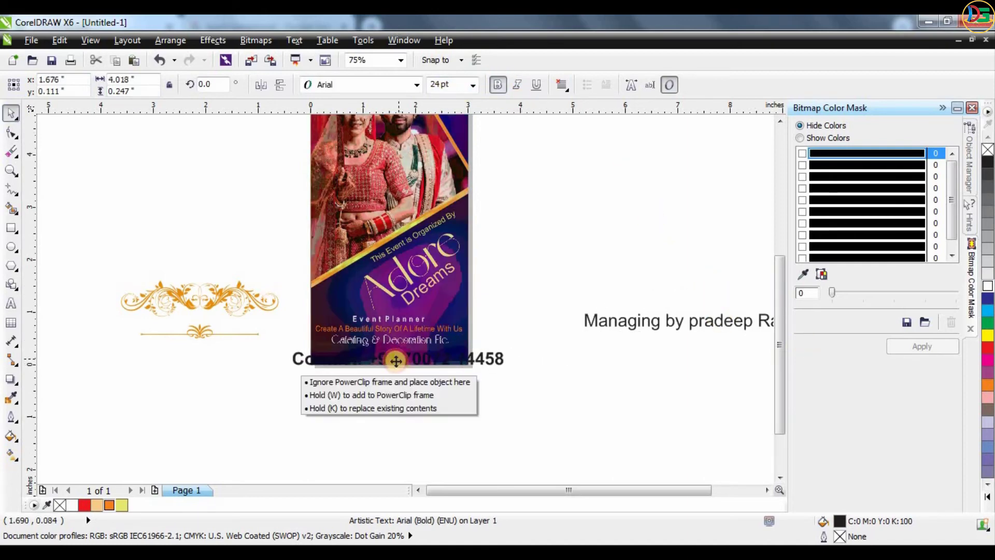
pyautogui.moveTo(488, 351); pyautogui.dragTo(399, 359)
pyautogui.scroll(2, 410, 359)
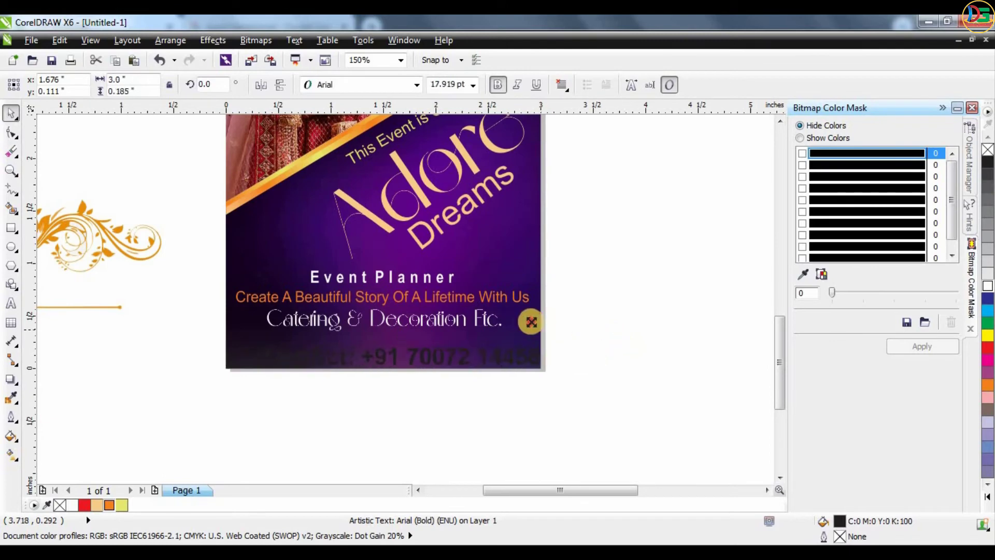
pyautogui.moveTo(617, 338); pyautogui.dragTo(515, 338)
pyautogui.keyDown('shift'); pyautogui.click(528, 231); pyautogui.keyUp('shift')
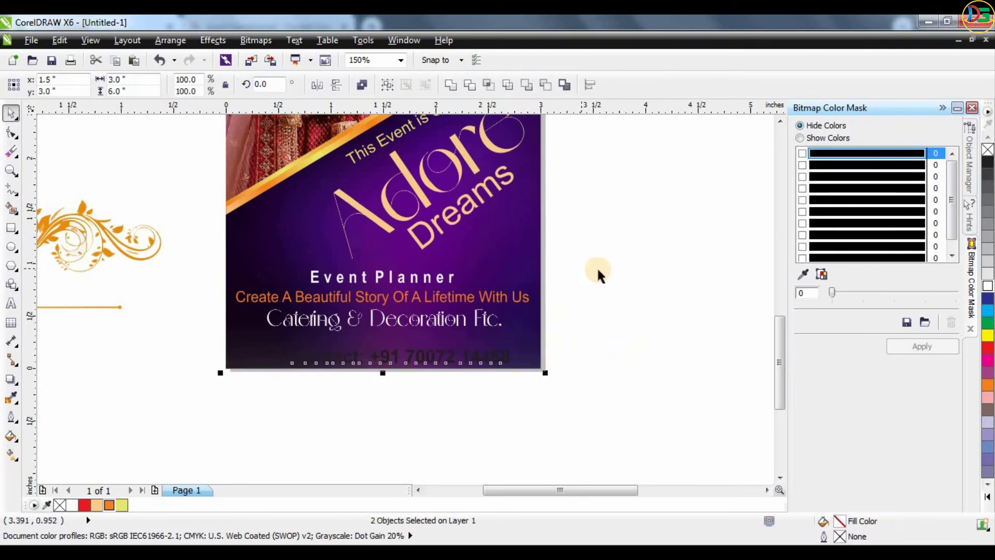
pyautogui.click(381, 392)
pyautogui.scroll(2, 381, 392)
# Move the contact line into the flyer frame and colour it white
pyautogui.moveTo(395, 345)
pyautogui.mouseDown()
pyautogui.moveTo(400, 310)
pyautogui.moveTo(400, 318)
pyautogui.mouseUp()
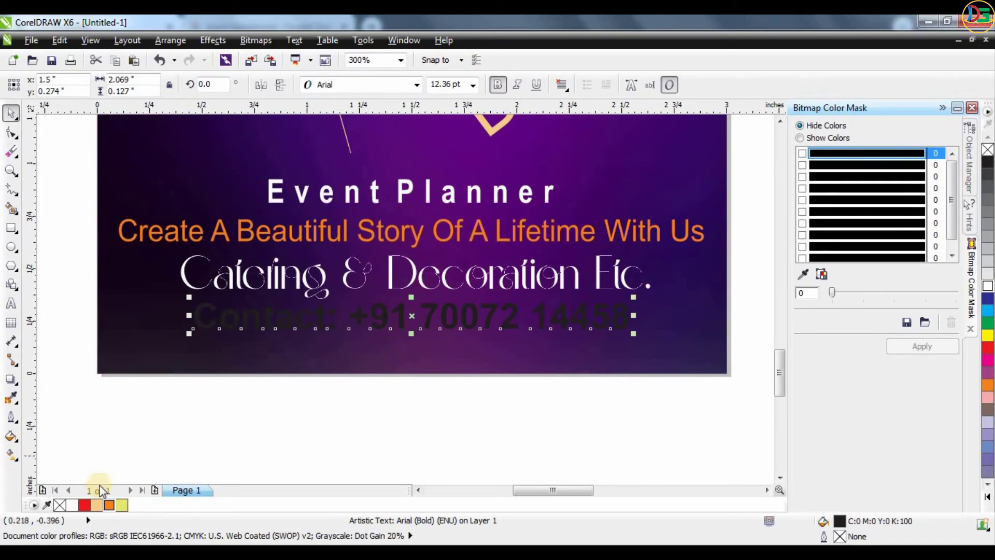
pyautogui.click(109, 506)
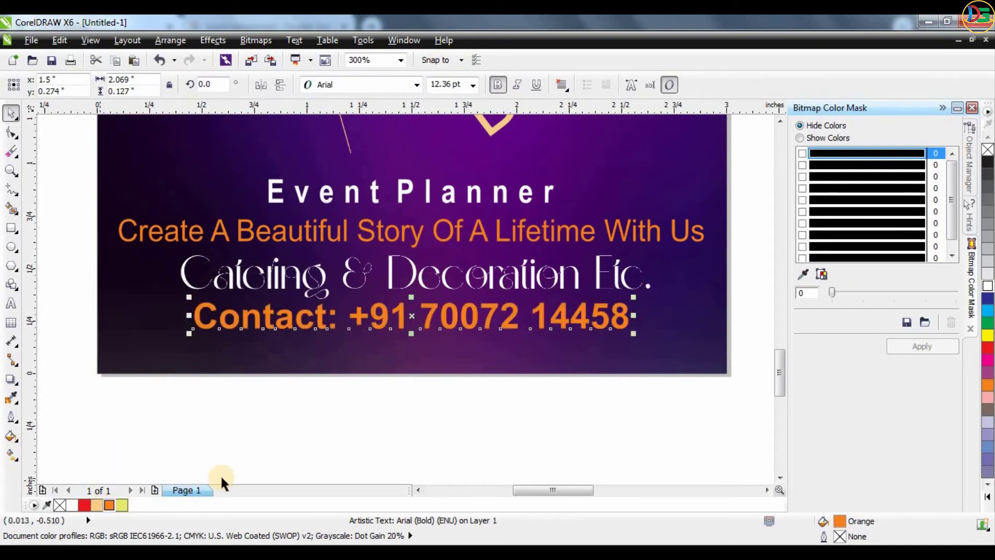
pyautogui.click(326, 437)
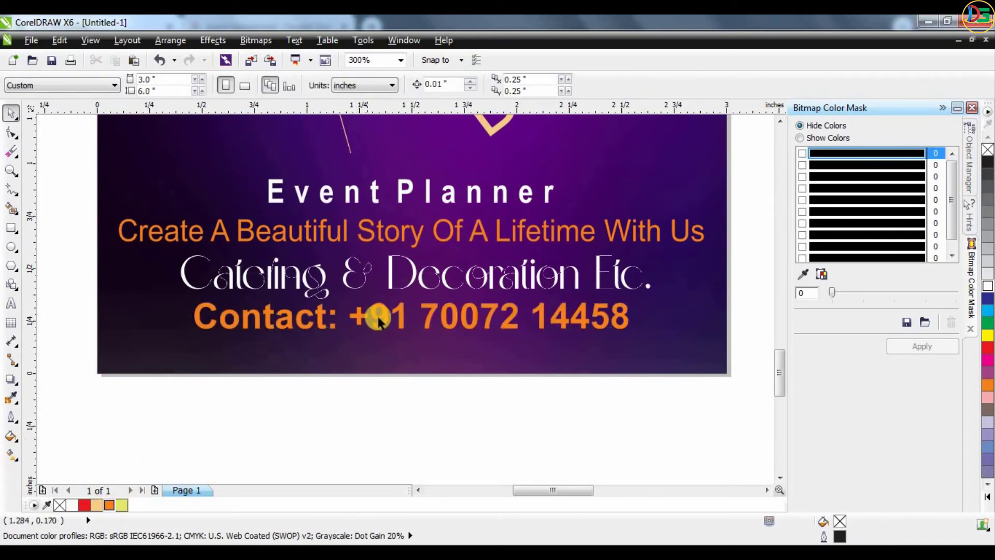
pyautogui.click(384, 314)
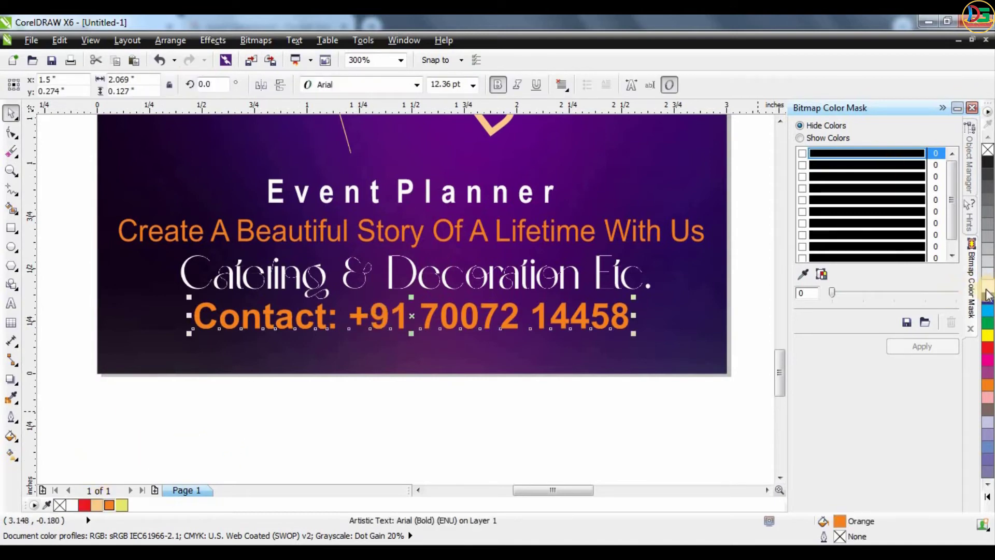
pyautogui.click(599, 262)
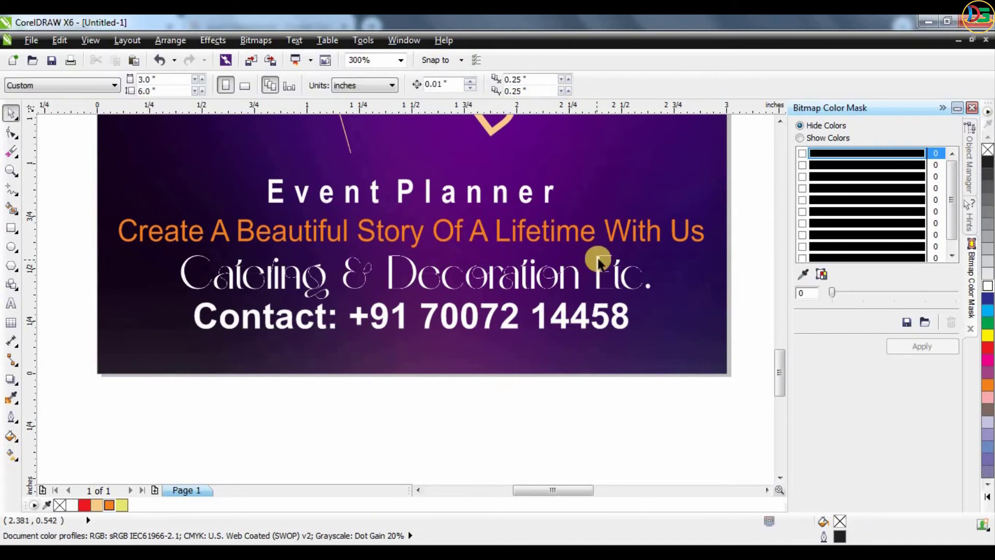
# Colour the Catering & Decoration line peach
pyautogui.click(599, 259)
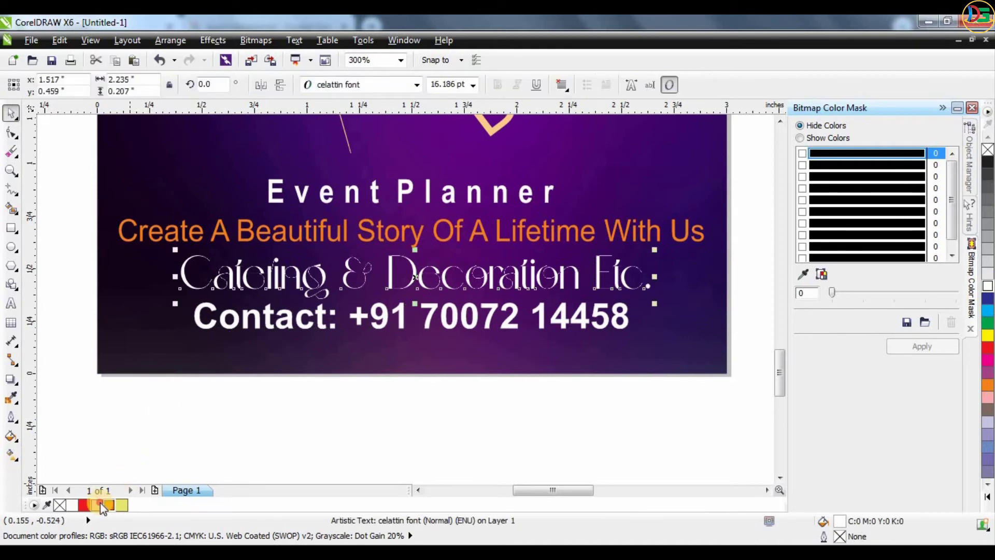
pyautogui.click(99, 506)
pyautogui.click(368, 365)
pyautogui.scroll(-2, 384, 357)
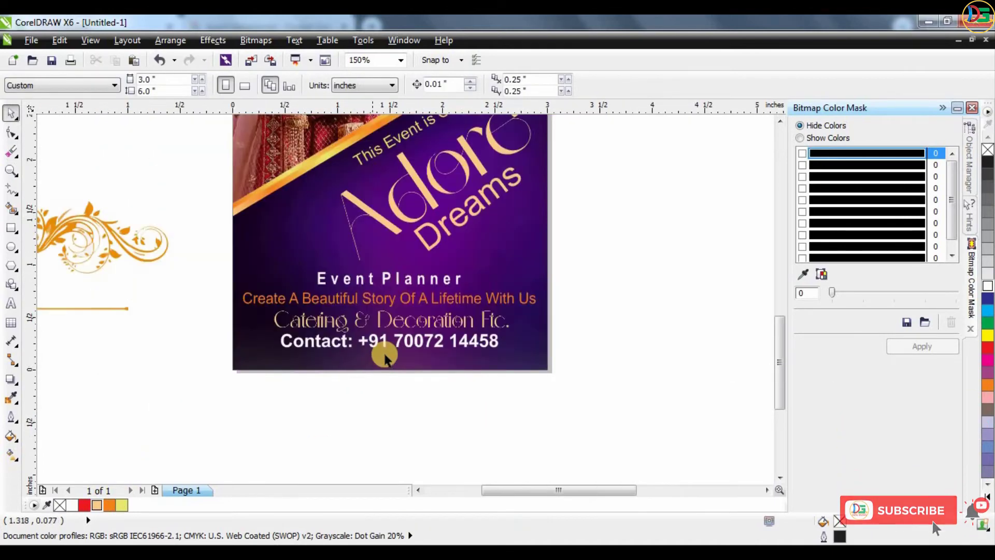
pyautogui.scroll(-2, 384, 357)
pyautogui.scroll(2, 433, 350)
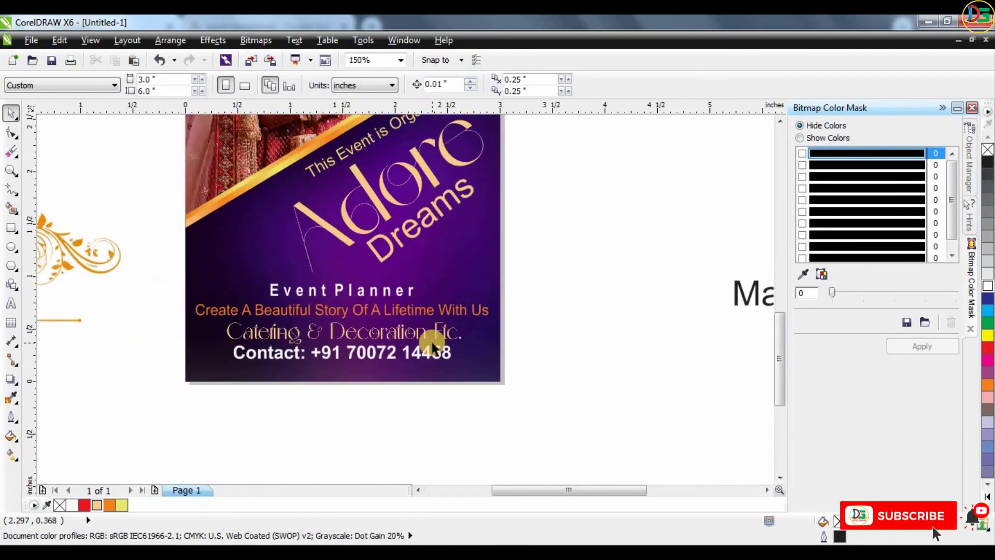
pyautogui.scroll(-2, 481, 410)
pyautogui.scroll(2, 444, 391)
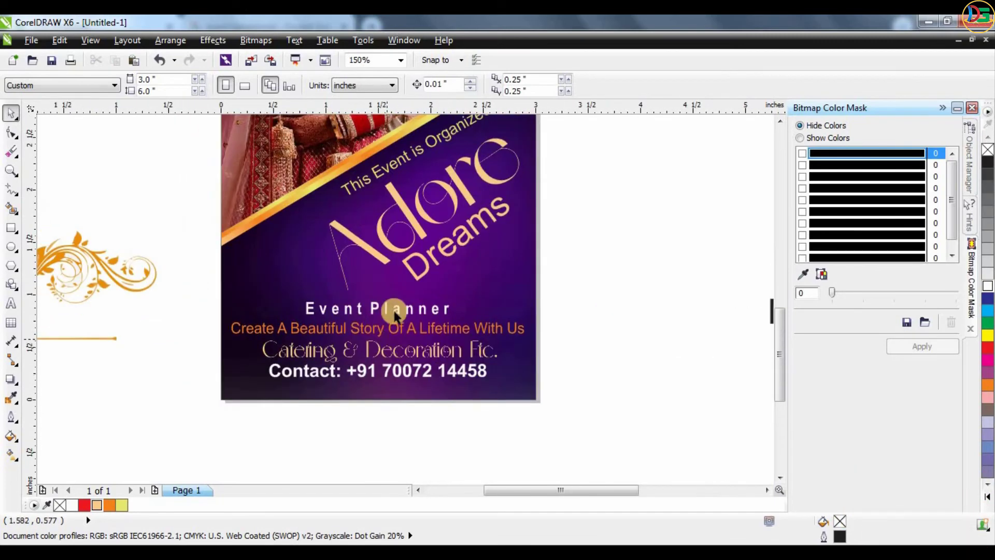
pyautogui.scroll(1, 384, 335)
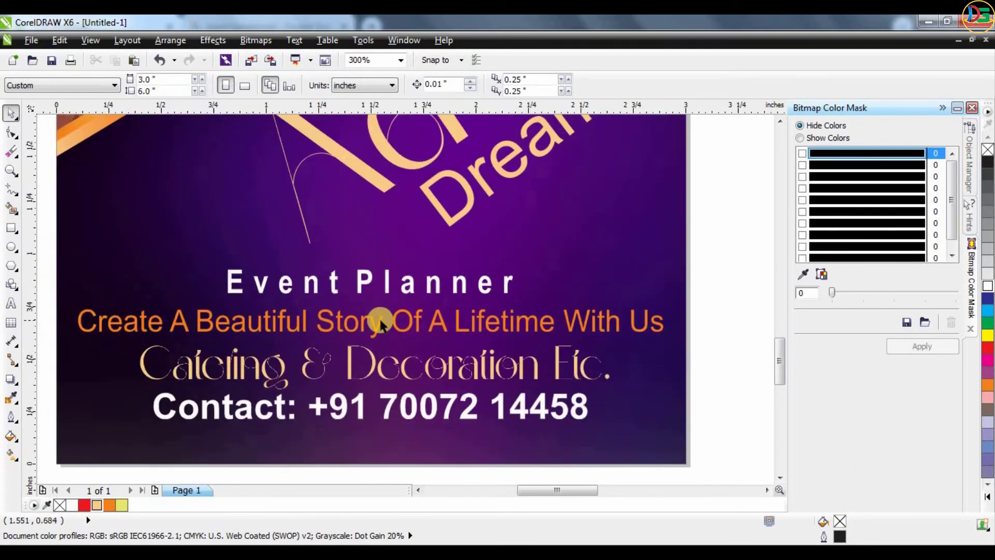
# Raise the orange tagline slightly and shrink the contact line a little
pyautogui.moveTo(380, 326); pyautogui.dragTo(401, 306)
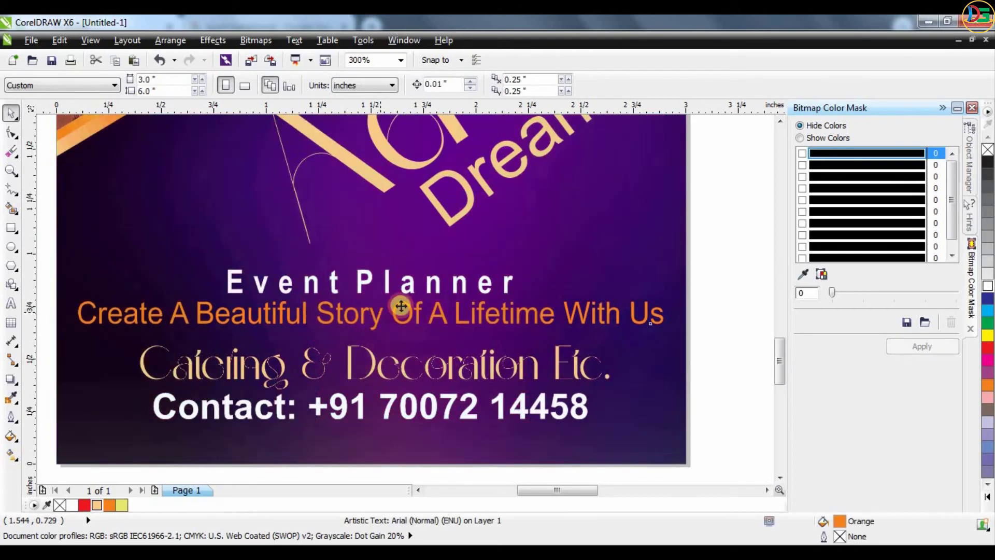
pyautogui.click(361, 402)
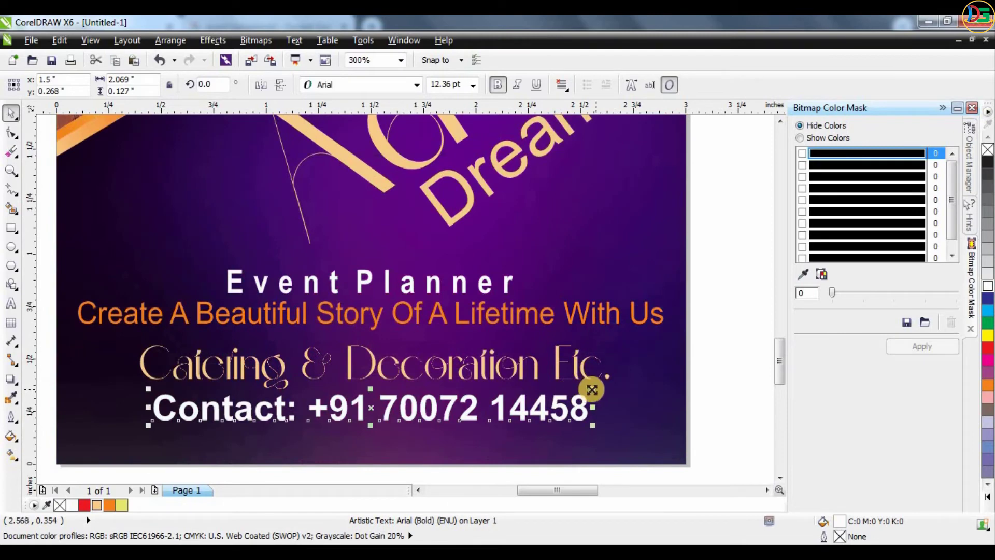
pyautogui.moveTo(591, 391); pyautogui.dragTo(576, 387)
pyautogui.keyDown('shift'); pyautogui.click(604, 402); pyautogui.keyUp('shift')
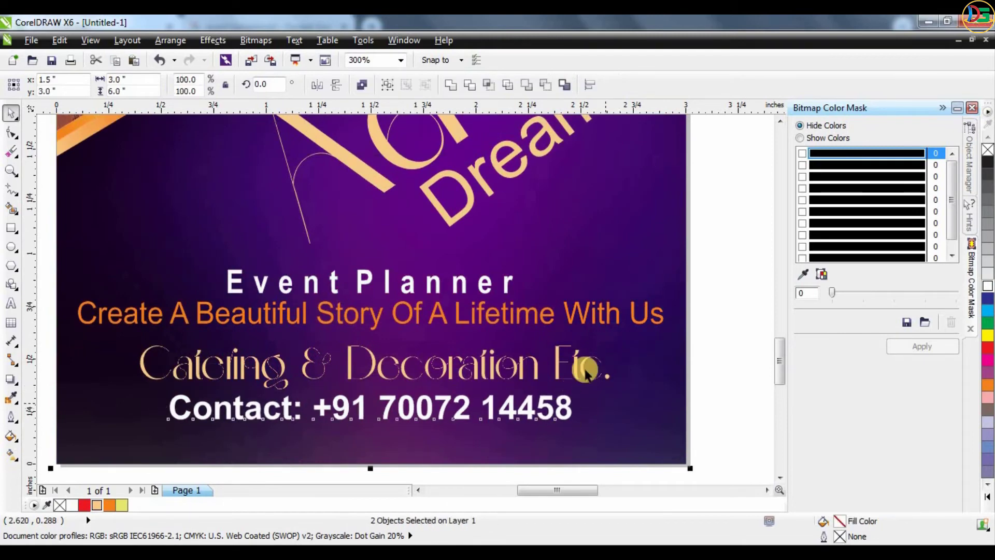
pyautogui.scroll(-1, 571, 373)
pyautogui.click(522, 448)
pyautogui.scroll(1, 508, 401)
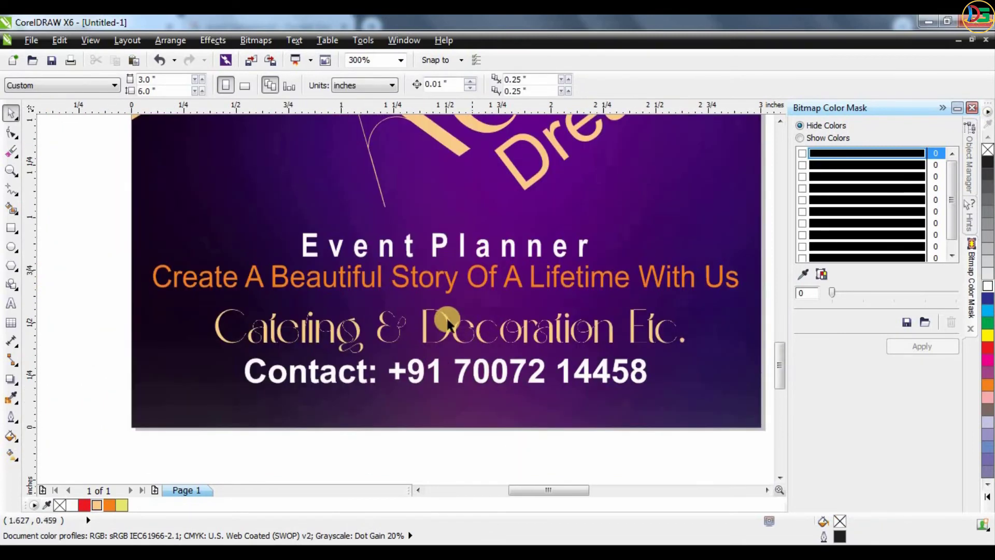
pyautogui.scroll(1, 449, 326)
pyautogui.click(450, 315)
pyautogui.scroll(-1, 424, 383)
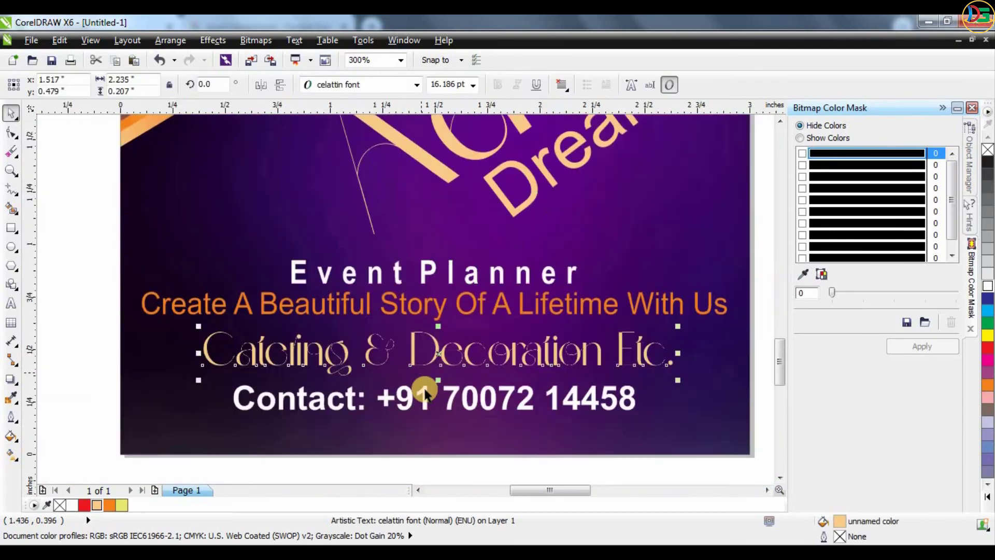
pyautogui.click(428, 395)
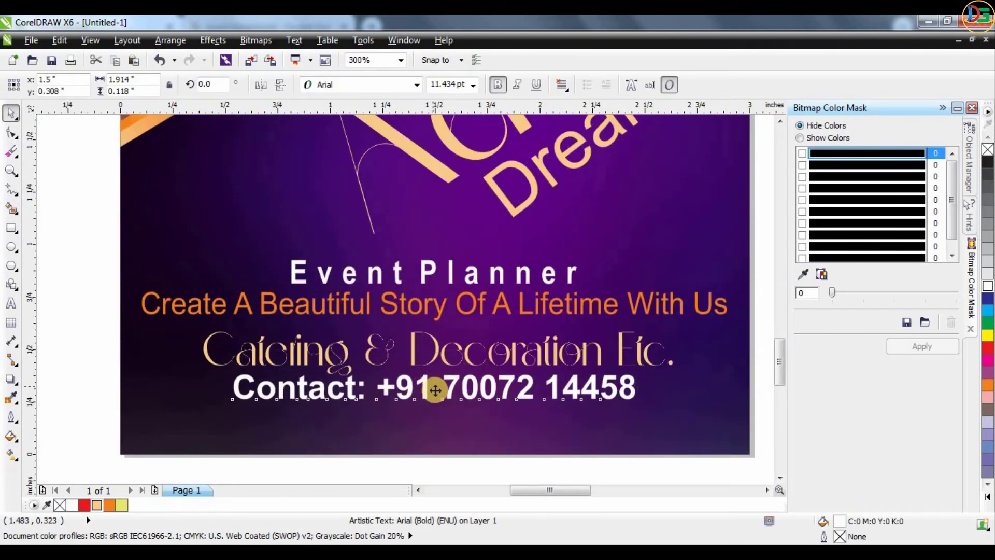
pyautogui.scroll(-2, 433, 389)
# Move the 'Managing by' credit line below the flyer, make it bold and scale it down
pyautogui.click(619, 404)
pyautogui.moveTo(633, 360); pyautogui.dragTo(340, 404)
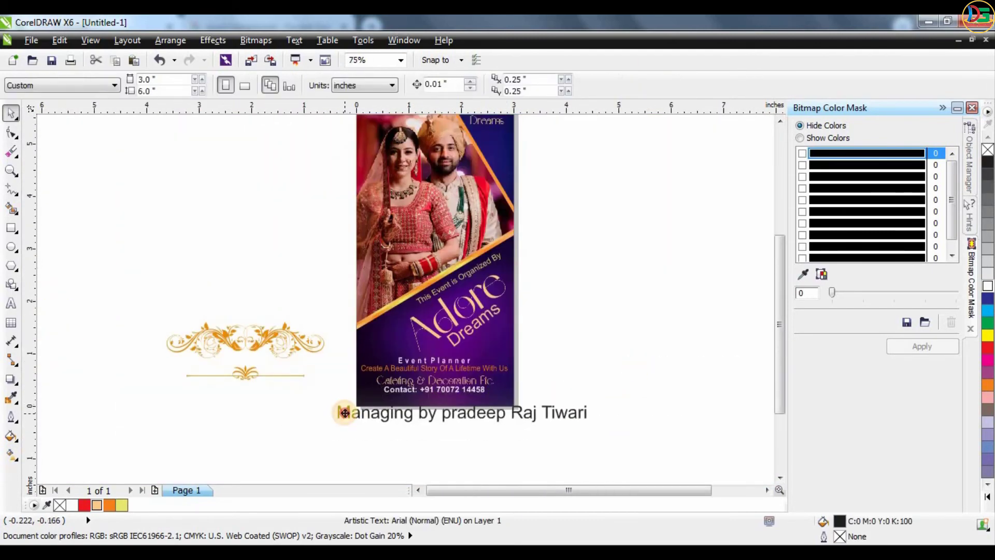
pyautogui.scroll(1, 358, 415)
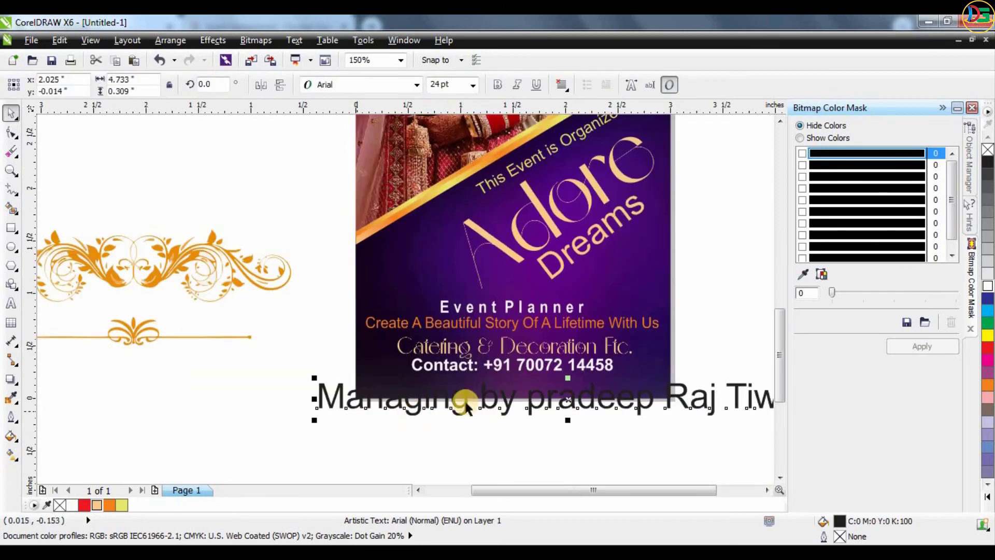
pyautogui.click(496, 85)
pyautogui.moveTo(314, 378); pyautogui.dragTo(399, 392)
# Place the credit line inside the flyer's bottom under the contact line and fine-tune its size
pyautogui.moveTo(559, 404); pyautogui.dragTo(526, 382)
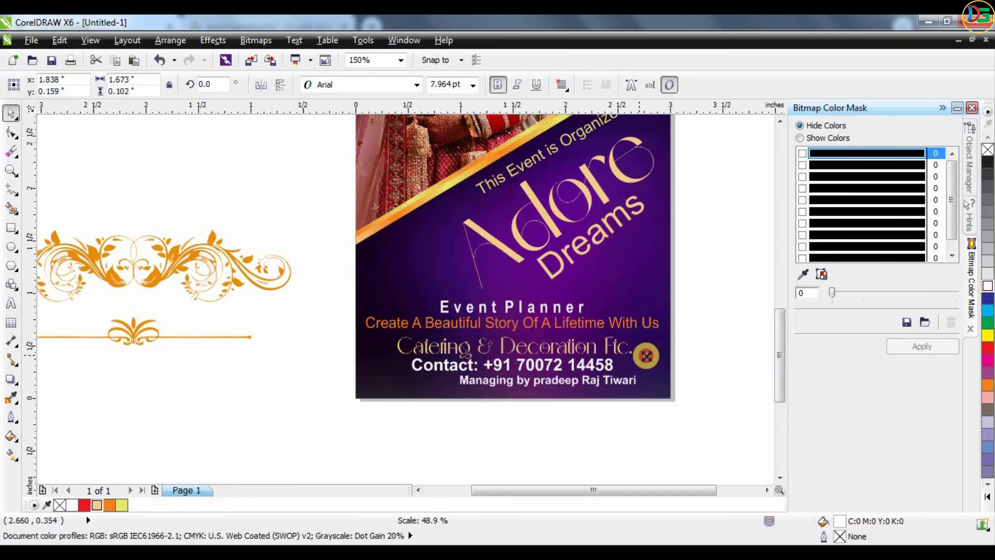
pyautogui.moveTo(731, 365); pyautogui.dragTo(645, 355)
pyautogui.keyDown('shift'); pyautogui.click(668, 269); pyautogui.keyUp('shift')
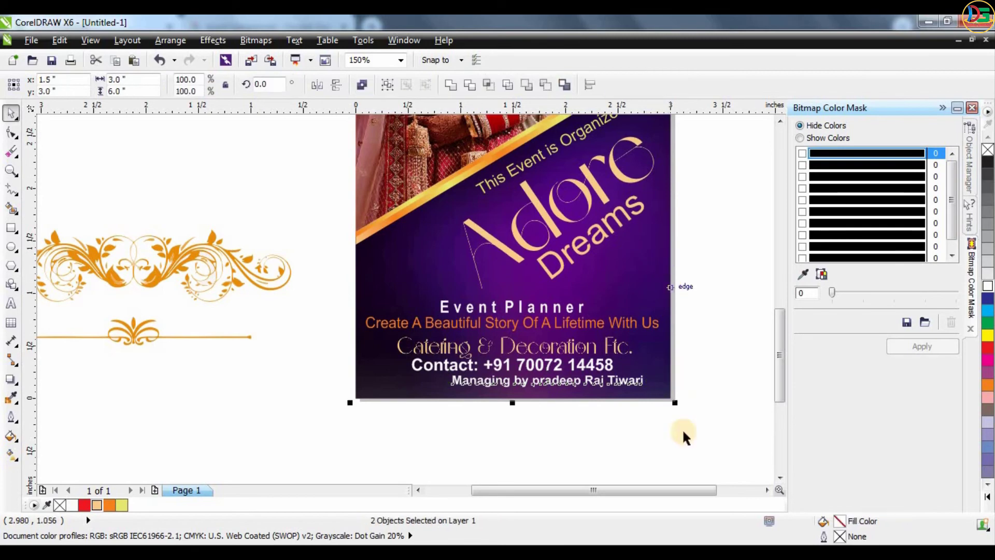
pyautogui.click(605, 459)
pyautogui.scroll(2, 552, 390)
pyautogui.click(665, 366)
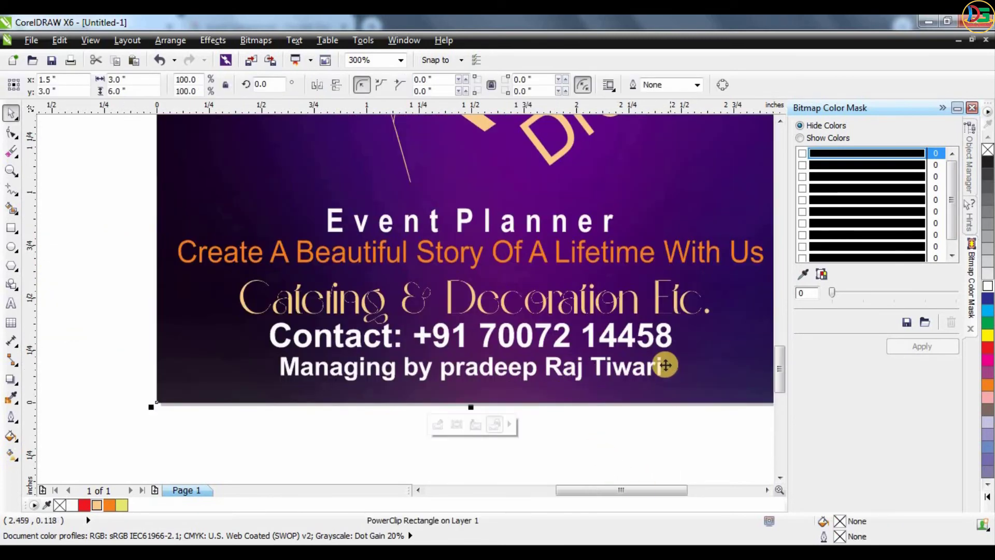
pyautogui.click(667, 382)
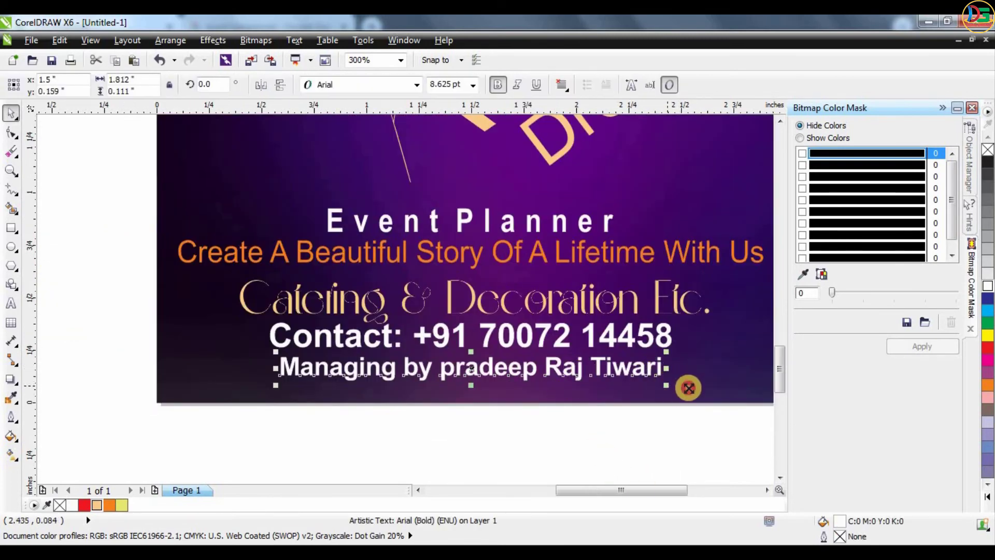
pyautogui.moveTo(667, 384); pyautogui.dragTo(693, 390)
pyautogui.scroll(-2, 584, 415)
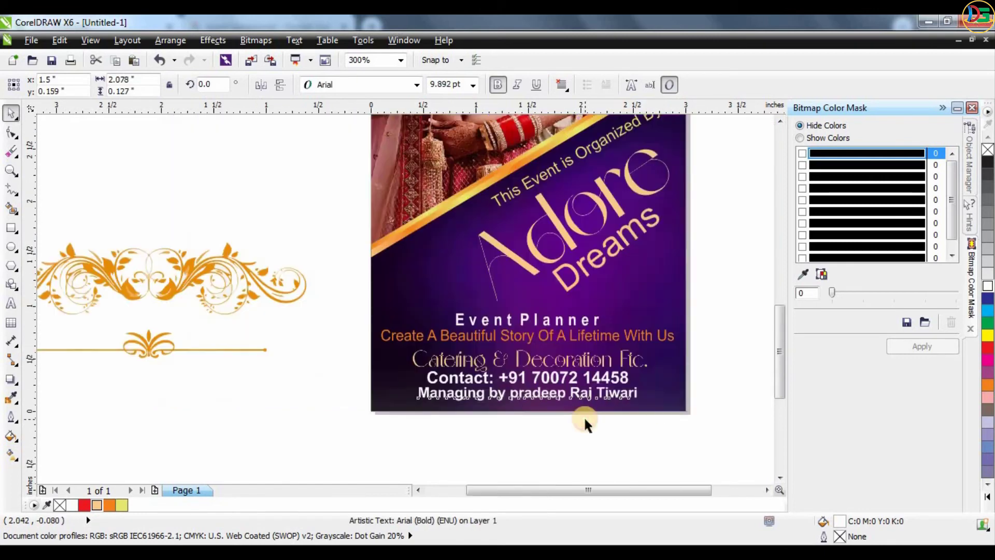
pyautogui.click(733, 350)
pyautogui.press('F4')
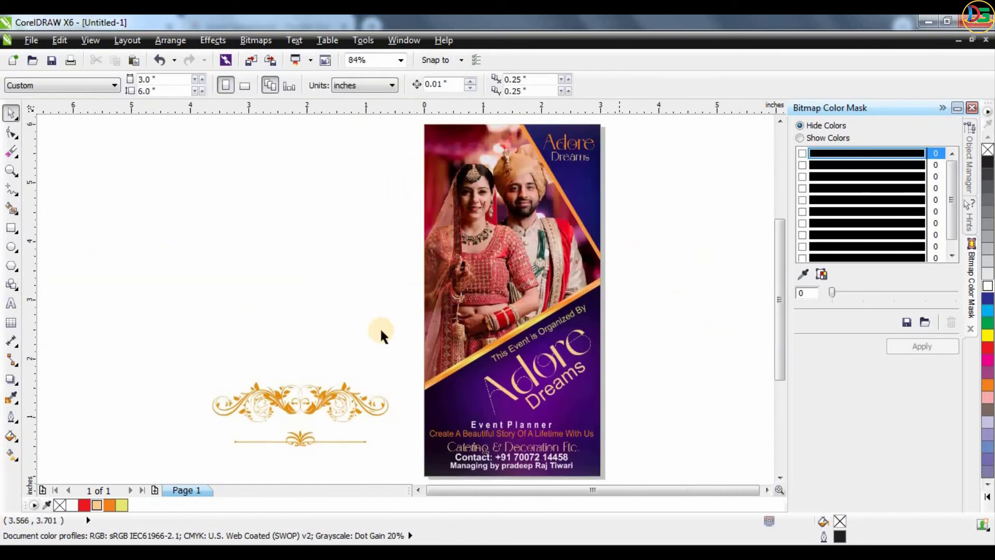
# Ungroup the gold ornament set, regroup the top ornament and move it to the poster's left edge
pyautogui.click(310, 406)
pyautogui.moveTo(309, 407); pyautogui.dragTo(338, 324)
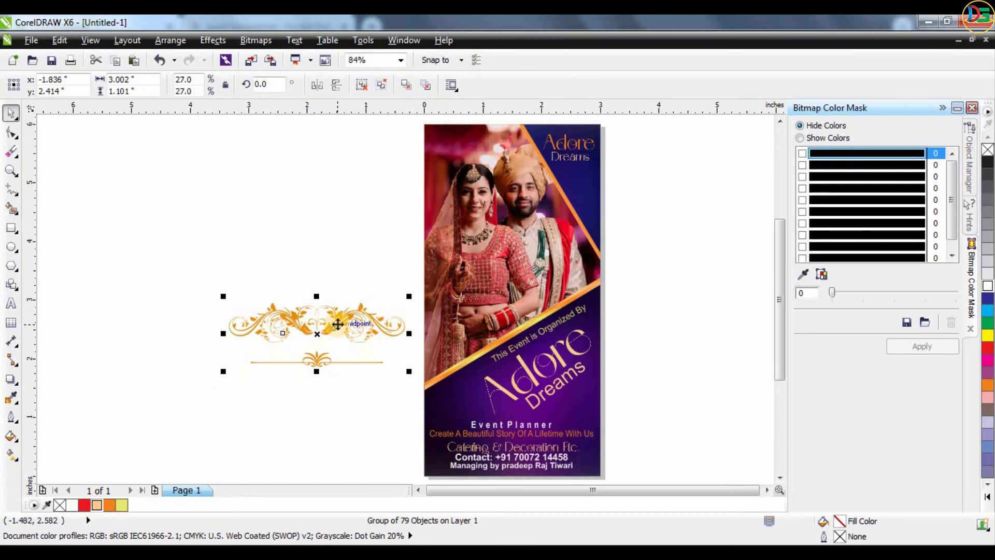
pyautogui.hotkey('ctrl', 'u')
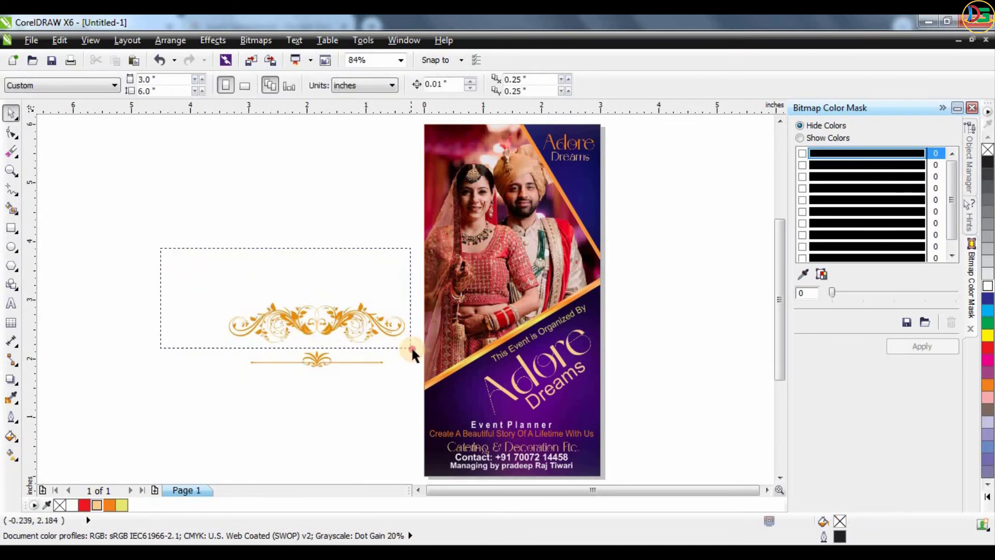
pyautogui.moveTo(161, 248); pyautogui.dragTo(412, 346)
pyautogui.moveTo(353, 324)
pyautogui.mouseDown()
pyautogui.moveTo(344, 272)
pyautogui.moveTo(396, 403)
pyautogui.mouseUp()
pyautogui.hotkey('ctrl', 'g')
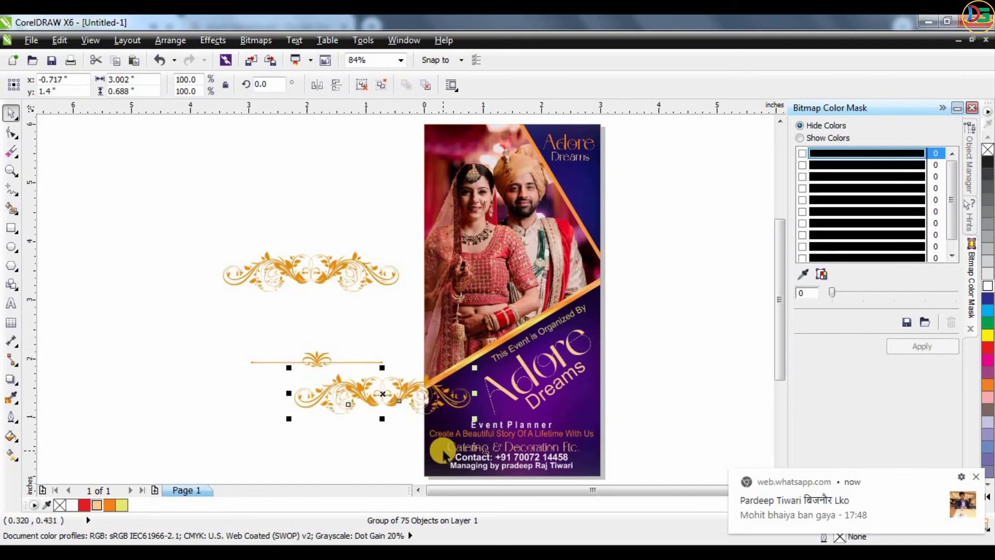
pyautogui.scroll(3, 443, 451)
pyautogui.moveTo(440, 362); pyautogui.dragTo(449, 384)
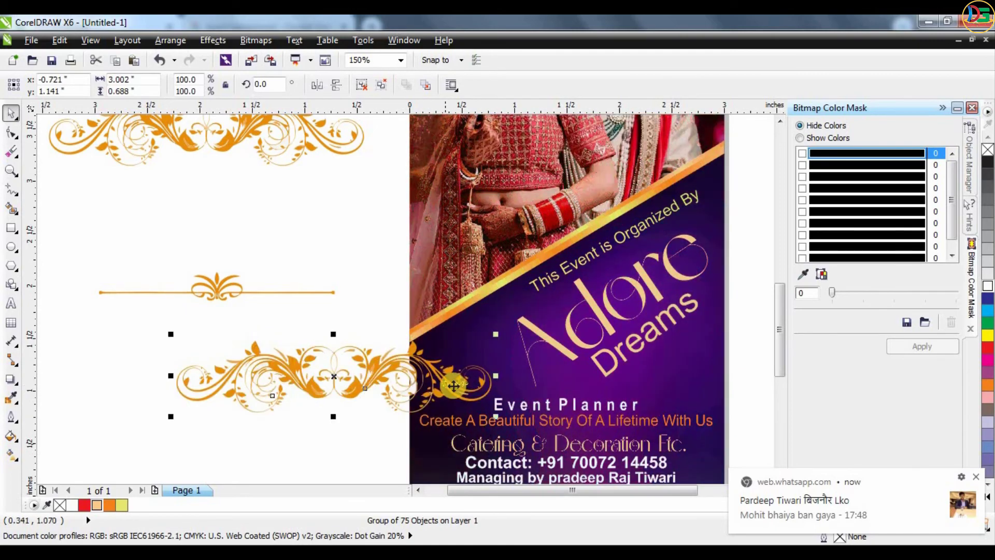
# Fill that ornament magenta, PowerClip it inside the poster, and move a gold ornament to the right edge
pyautogui.moveTo(989, 359); pyautogui.dragTo(451, 387)
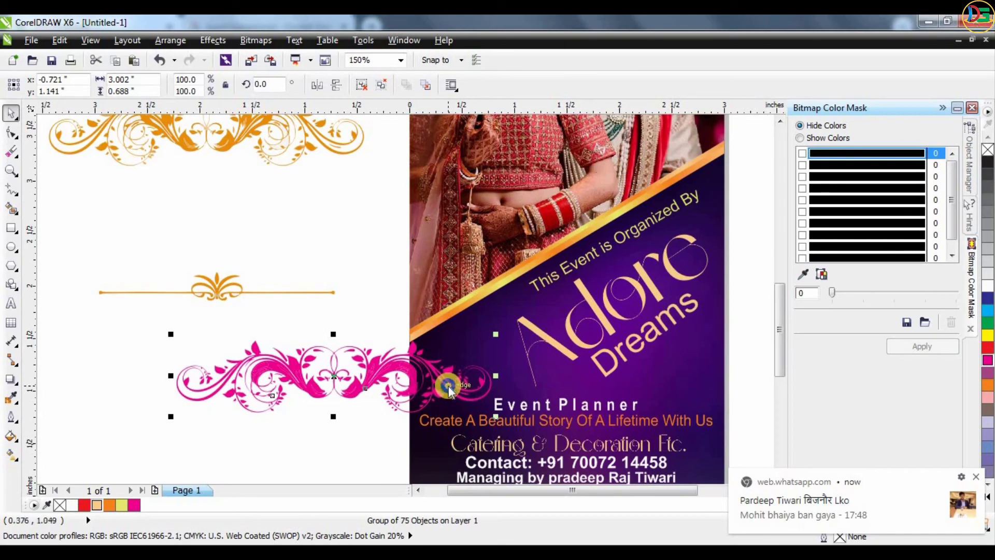
pyautogui.rightClick(448, 387)
pyautogui.click(488, 24)
pyautogui.click(492, 345)
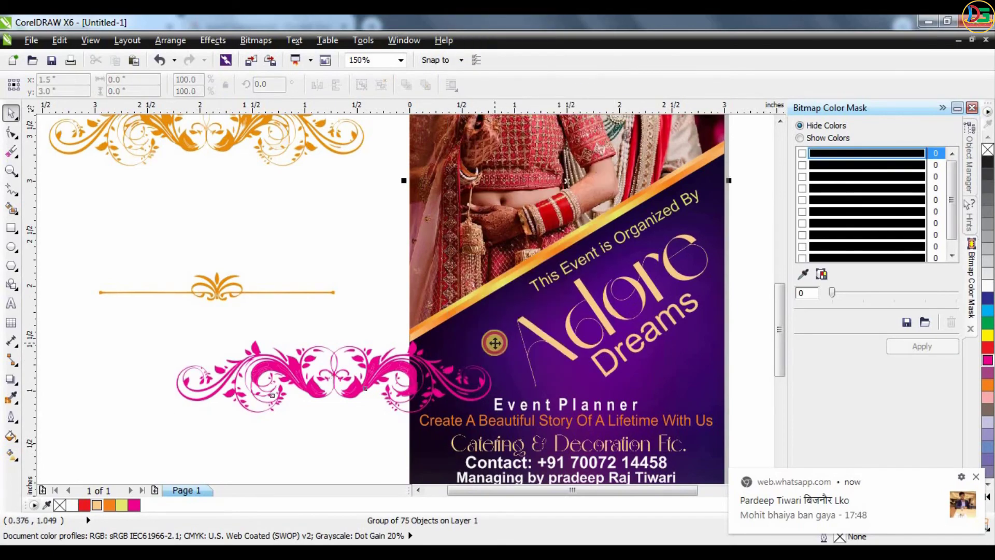
pyautogui.scroll(-2, 325, 306)
pyautogui.click(287, 198)
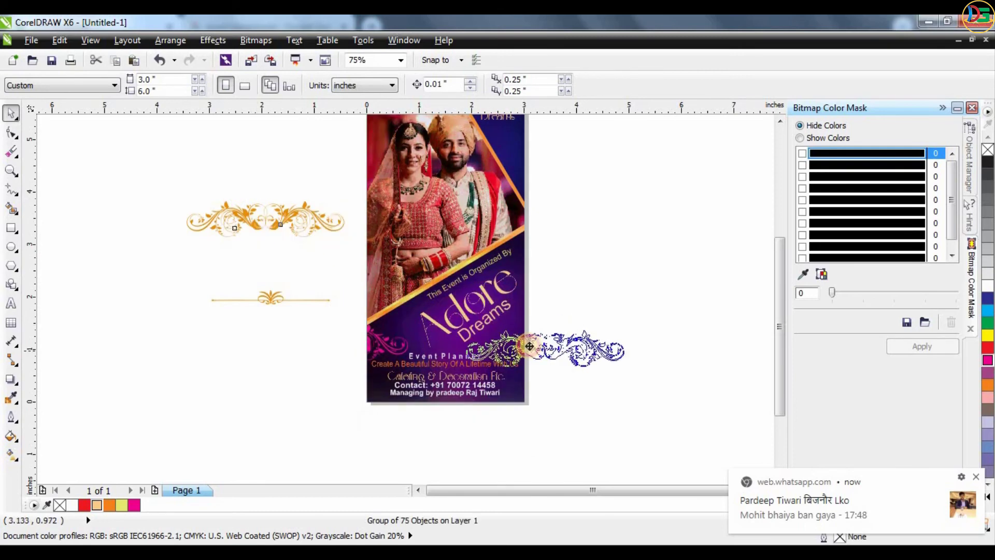
pyautogui.moveTo(494, 332)
pyautogui.mouseDown()
pyautogui.moveTo(542, 340)
pyautogui.moveTo(675, 252)
pyautogui.mouseUp()
# Give the ornament beside the poster a deep purple fill from the palette shades
pyautogui.click(533, 337)
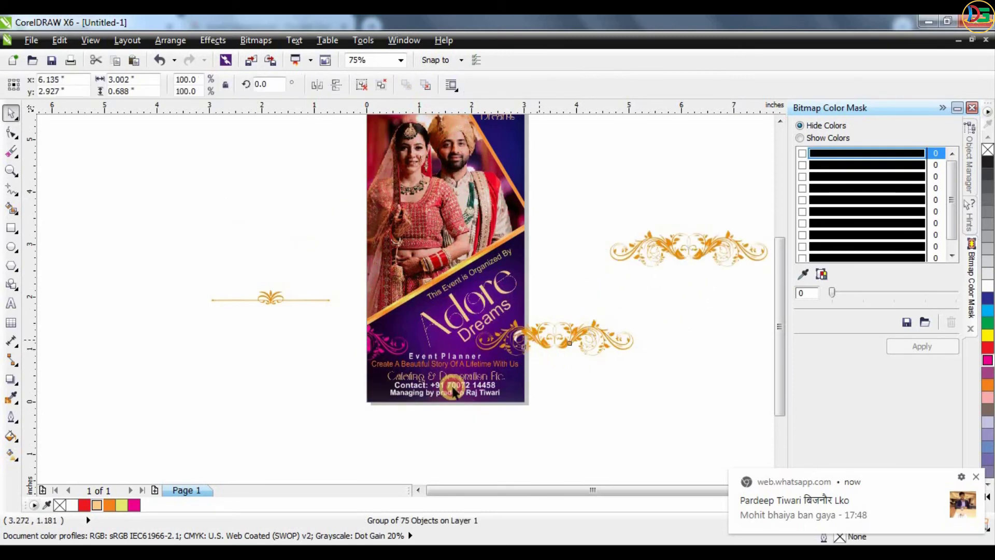
pyautogui.click(133, 506)
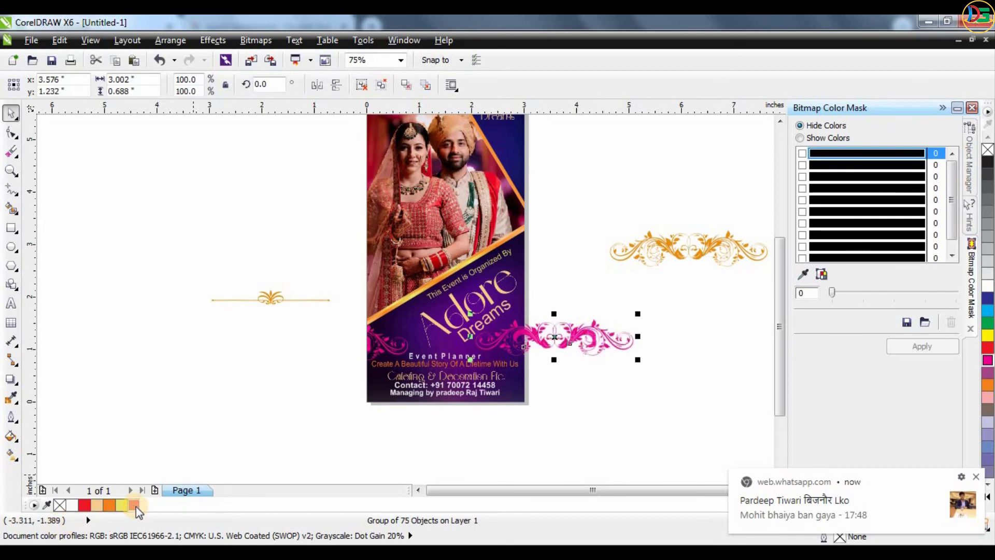
pyautogui.click(136, 505)
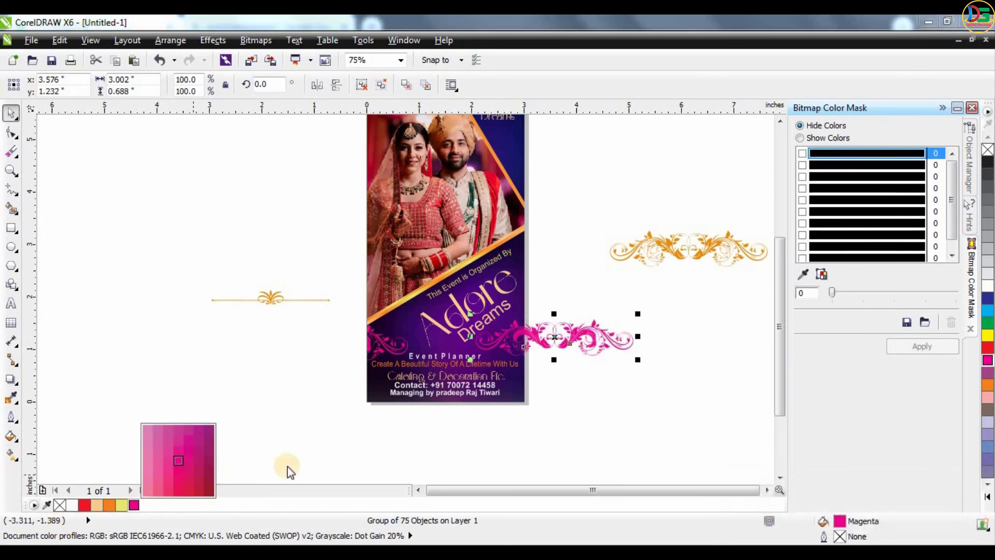
pyautogui.click(987, 300)
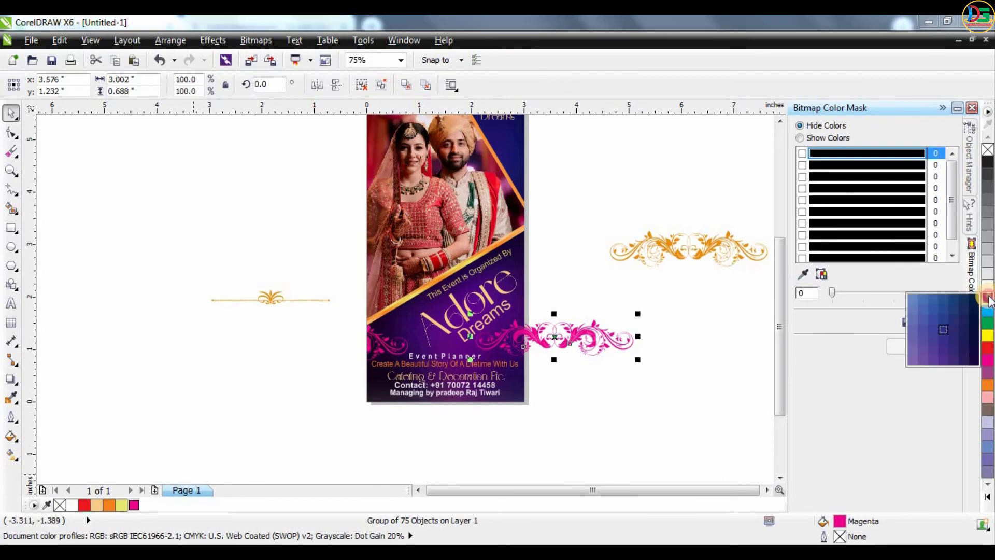
pyautogui.click(942, 362)
pyautogui.scroll(2, 535, 346)
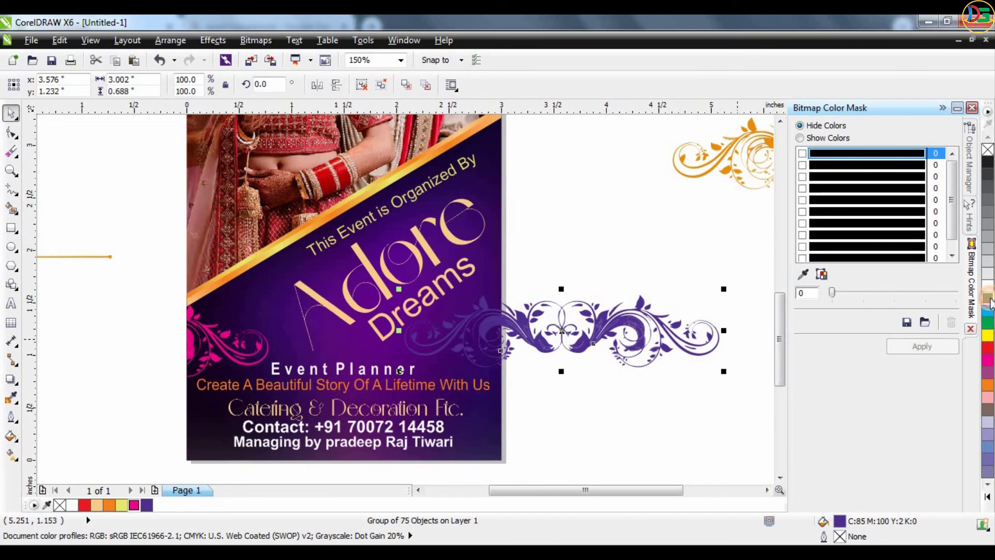
pyautogui.click(988, 300)
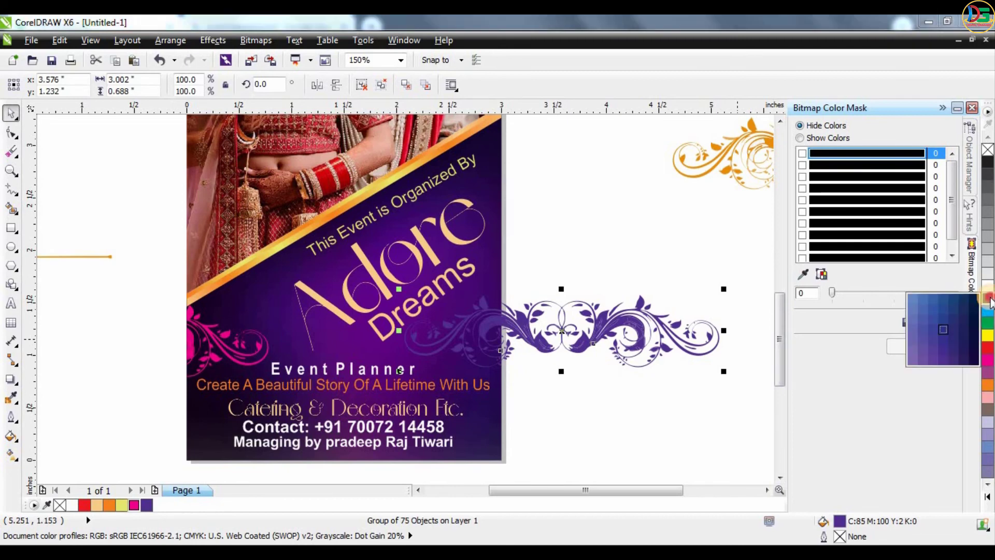
pyautogui.click(938, 361)
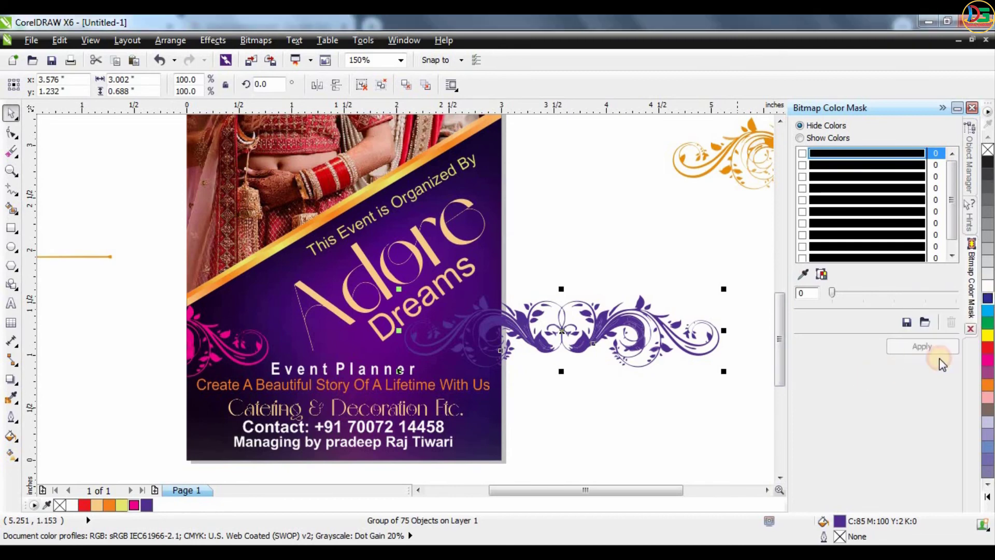
pyautogui.click(146, 505)
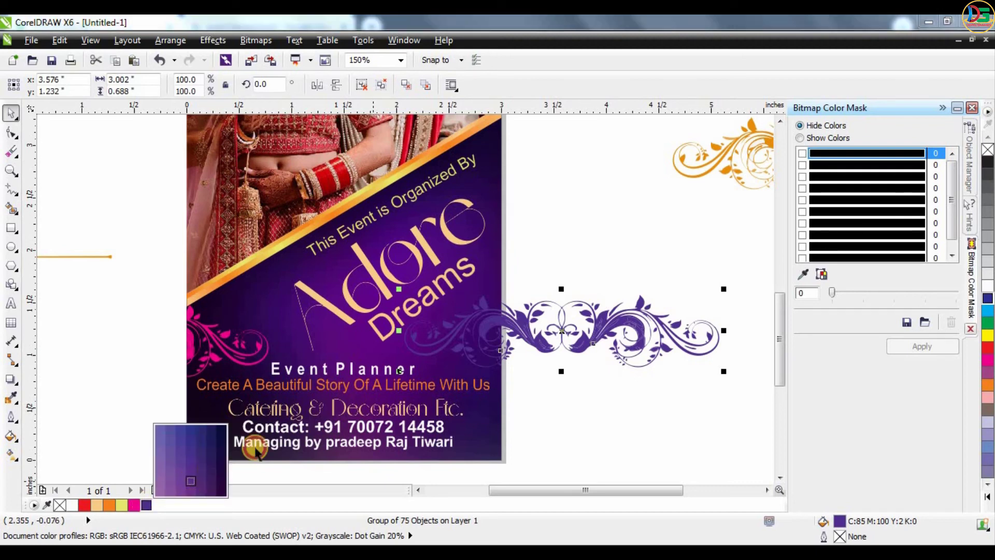
pyautogui.click(193, 485)
# PowerClip the purple ornament inside the poster's right side
pyautogui.rightClick(508, 319)
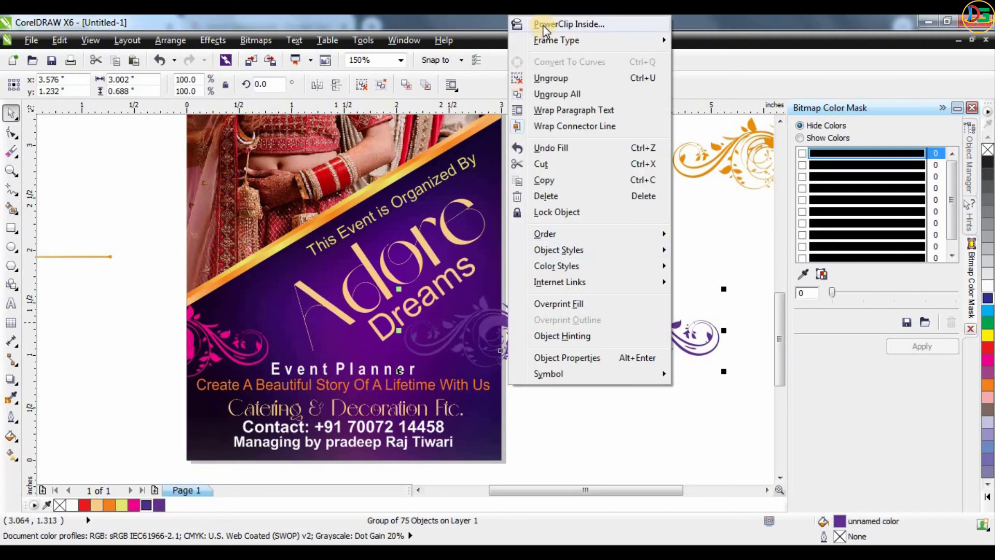
pyautogui.click(569, 24)
pyautogui.click(508, 293)
# Marquee, scale and reposition the lower text lines, then narrow the Contact line slightly
pyautogui.click(535, 324)
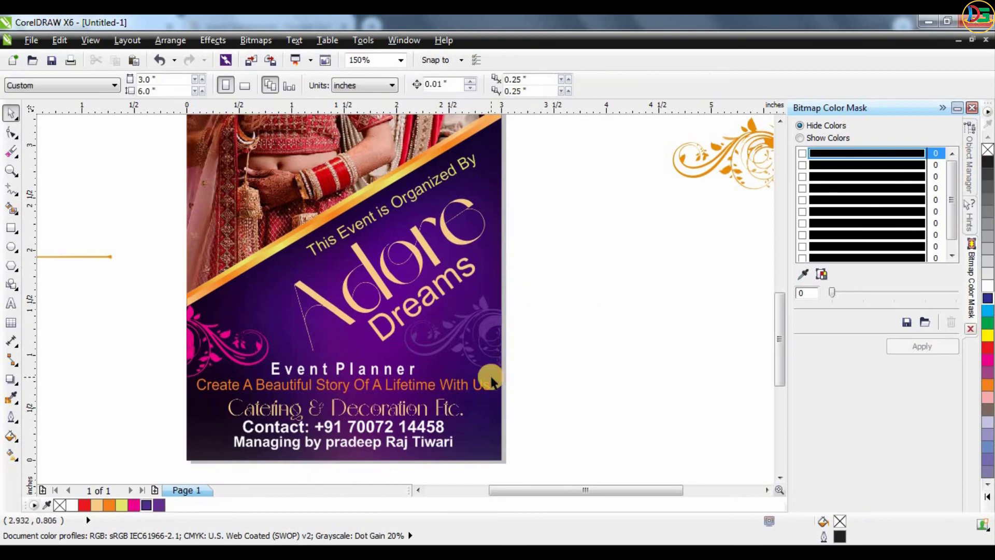
pyautogui.scroll(-1, 506, 286)
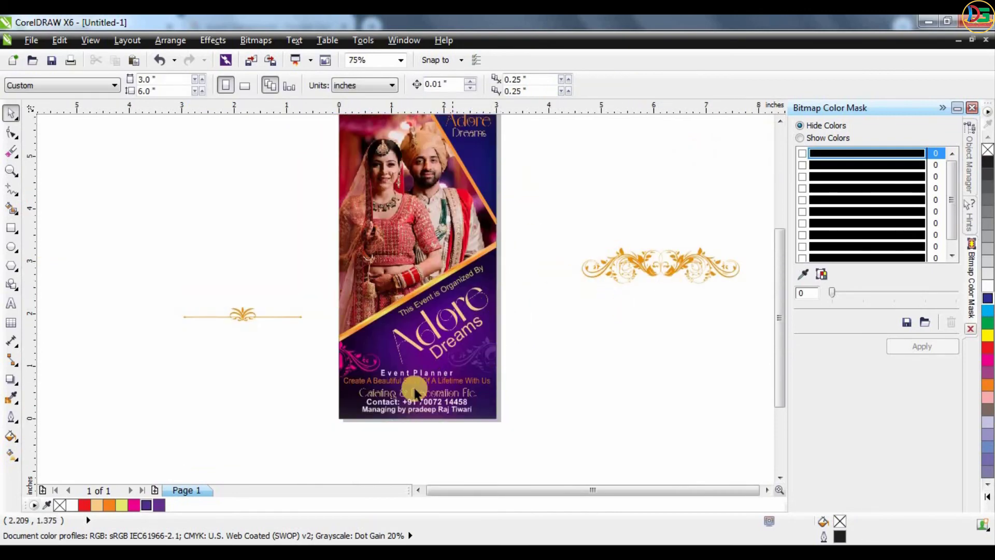
pyautogui.scroll(1, 411, 386)
pyautogui.scroll(1, 379, 381)
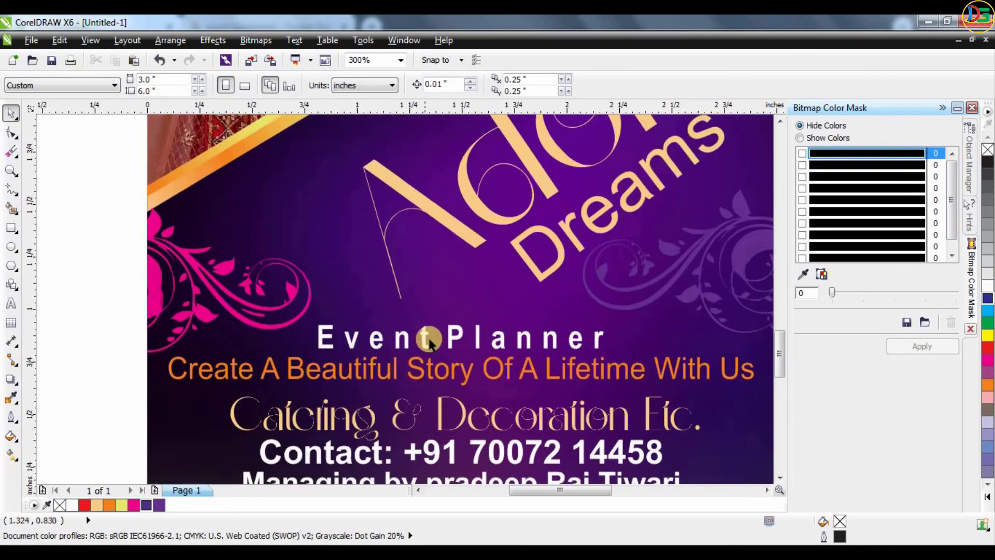
pyautogui.scroll(-1, 411, 300)
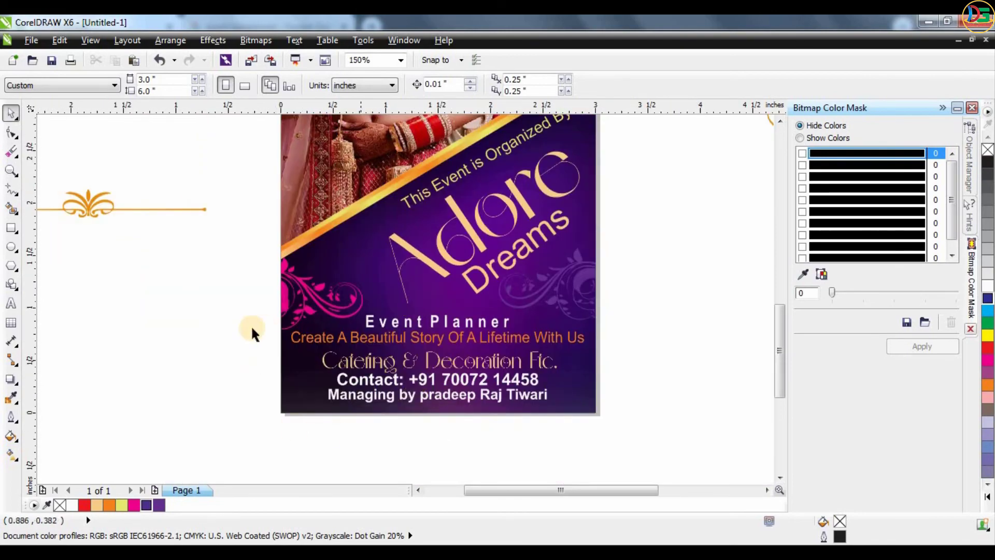
pyautogui.moveTo(590, 438); pyautogui.dragTo(601, 315)
pyautogui.click(459, 419)
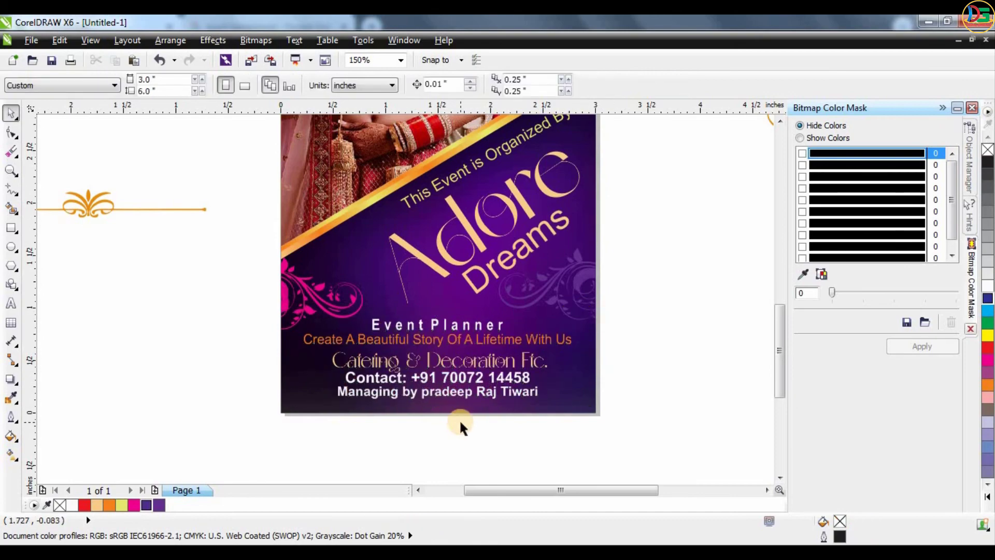
pyautogui.scroll(1, 459, 418)
pyautogui.moveTo(423, 373); pyautogui.dragTo(437, 338)
pyautogui.moveTo(609, 329); pyautogui.dragTo(586, 322)
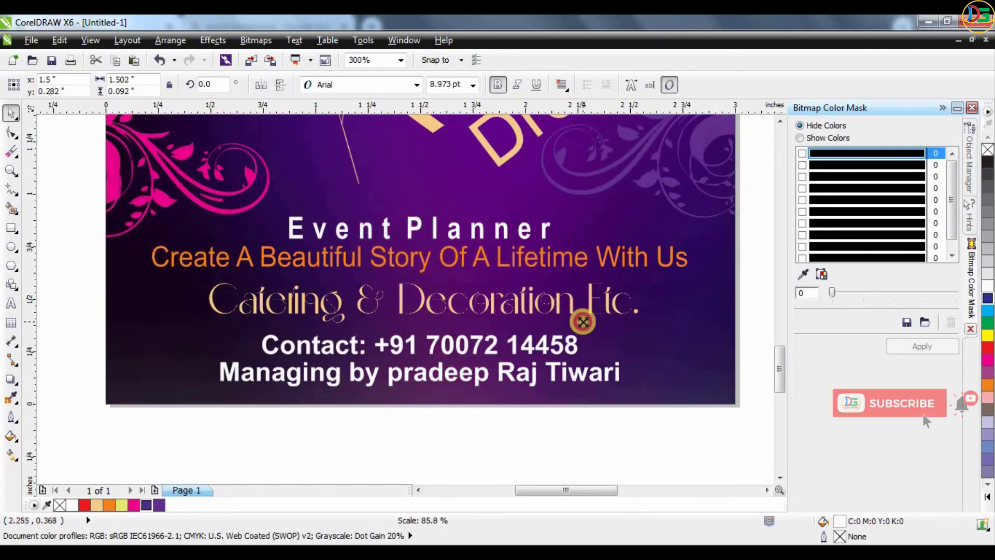
# Move the Event Planner and Create A Beautiful Story lines higher
pyautogui.press('Escape')
pyautogui.click(474, 228)
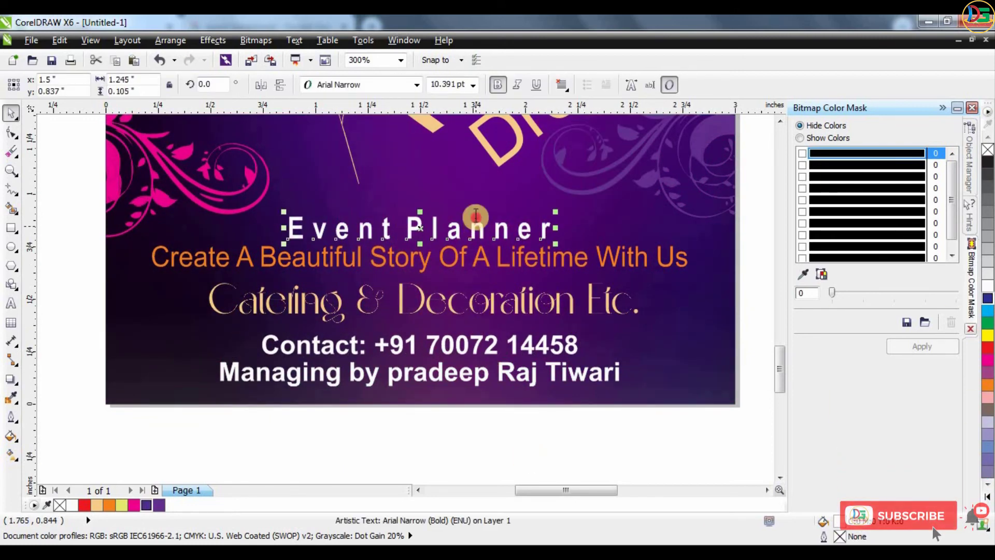
pyautogui.click(10, 114)
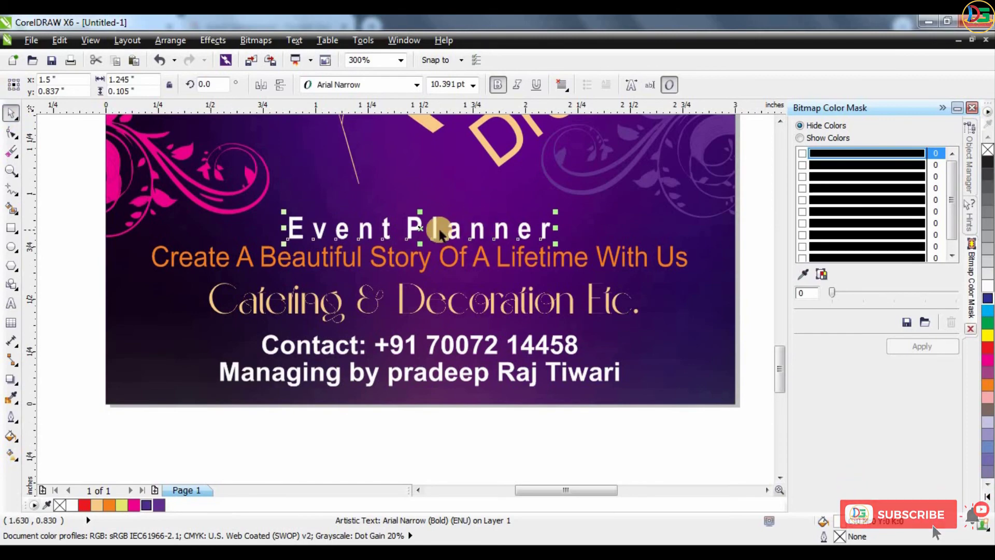
pyautogui.moveTo(422, 223); pyautogui.dragTo(420, 202)
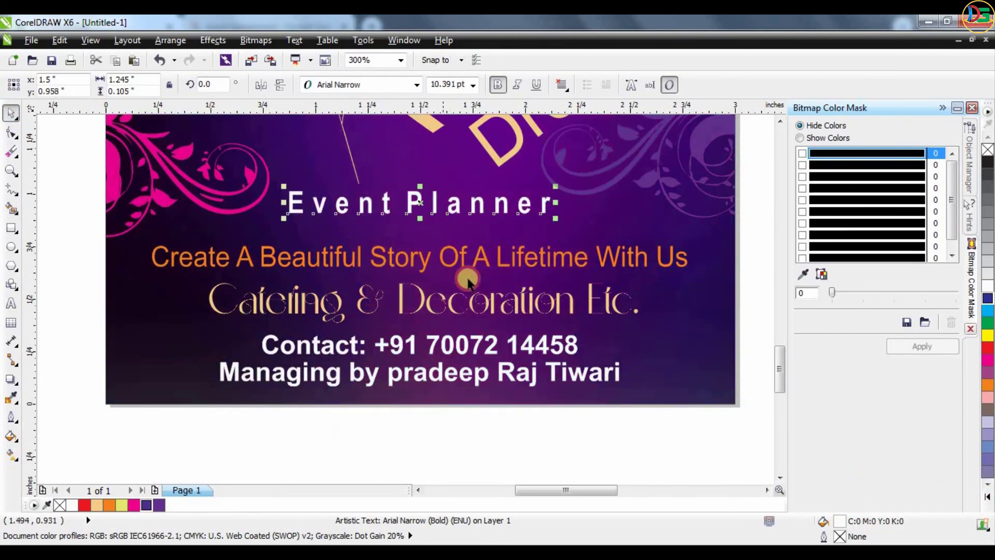
pyautogui.click(454, 250)
pyautogui.moveTo(454, 238); pyautogui.dragTo(452, 227)
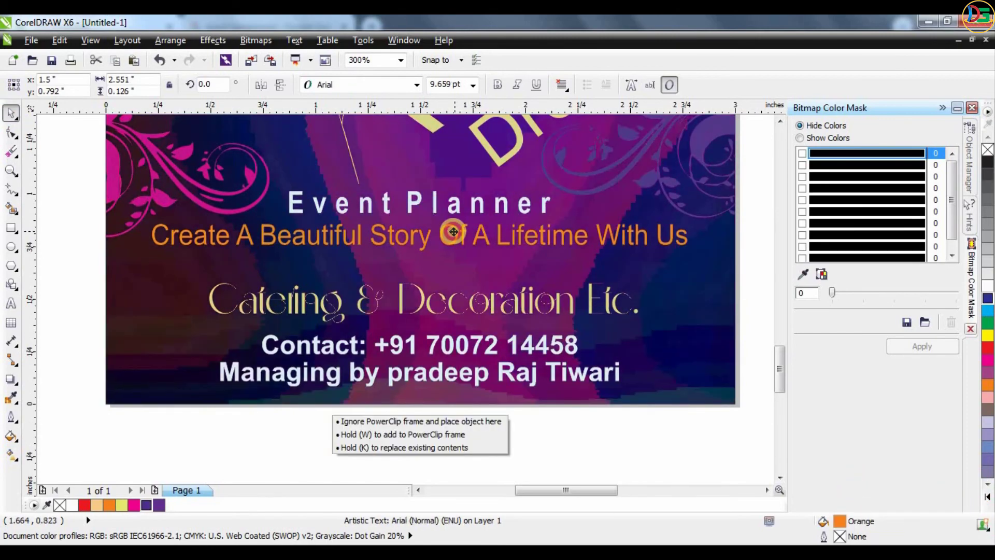
# Enlarge the Catering & Decoration line
pyautogui.keyDown('shift'); pyautogui.click(614, 290); pyautogui.keyUp('shift')
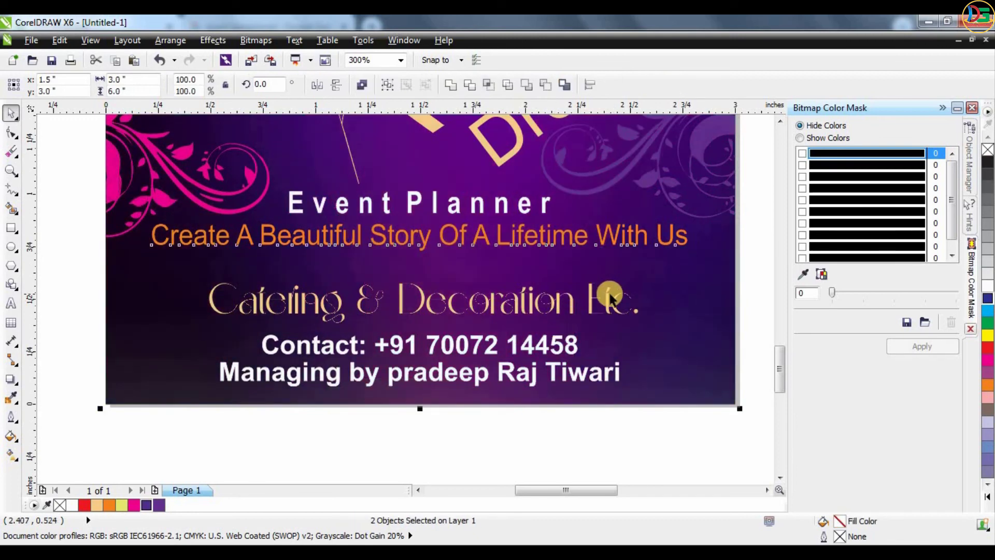
pyautogui.click(610, 297)
pyautogui.moveTo(640, 282); pyautogui.dragTo(681, 267)
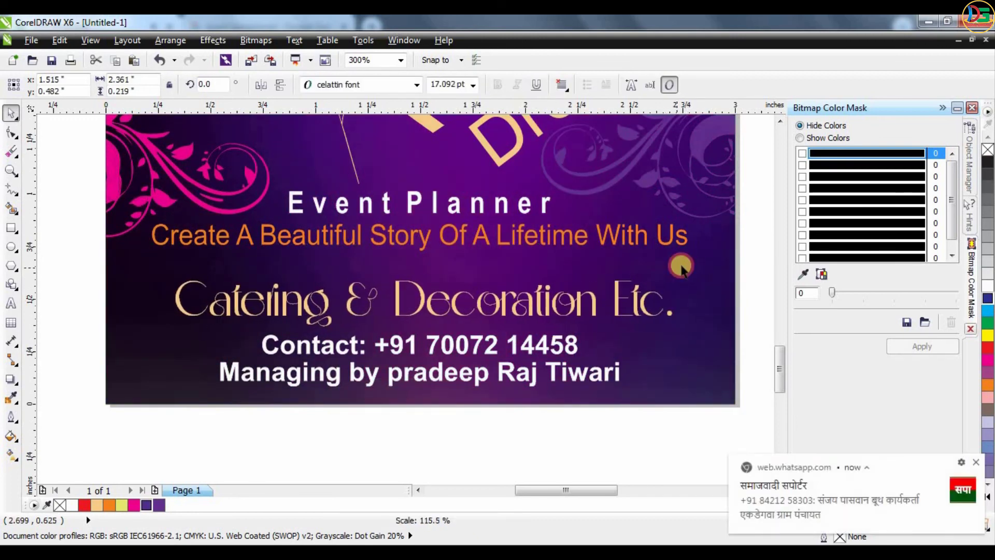
pyautogui.keyDown('shift'); pyautogui.click(693, 250); pyautogui.keyUp('shift')
pyautogui.click(464, 361)
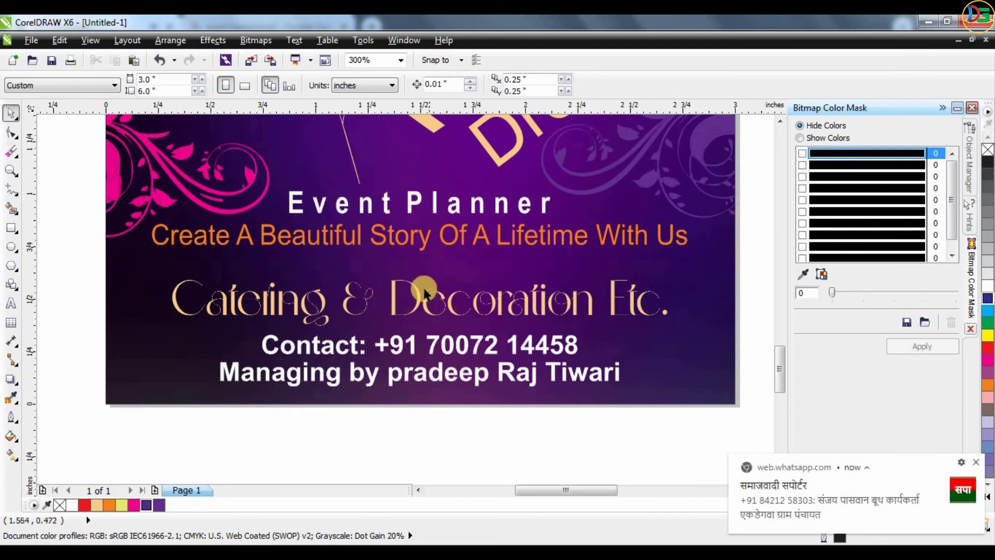
# Fine-tune the Catering & Decoration Etc. line's height with arrow-key nudges (up, up, down)
pyautogui.click(416, 289)
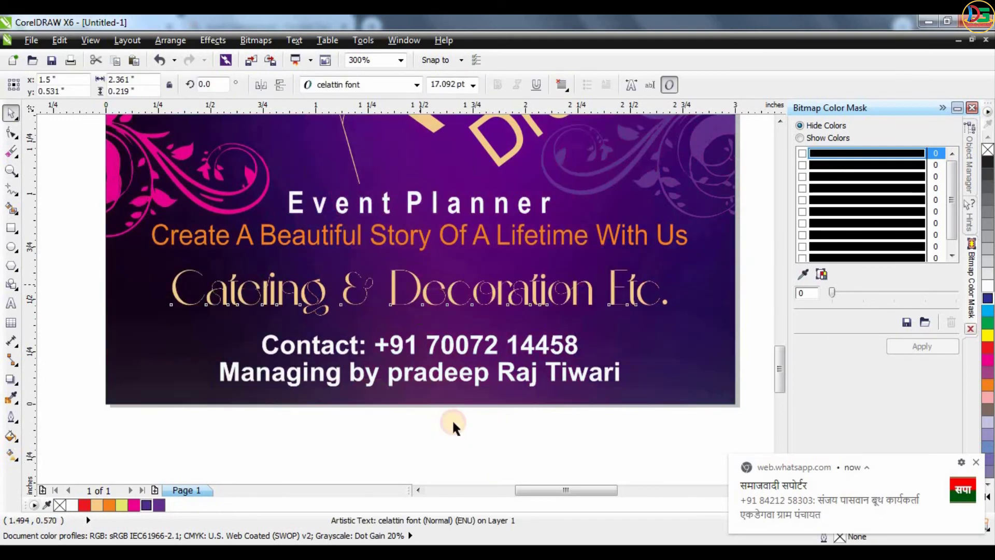
pyautogui.press('Up')
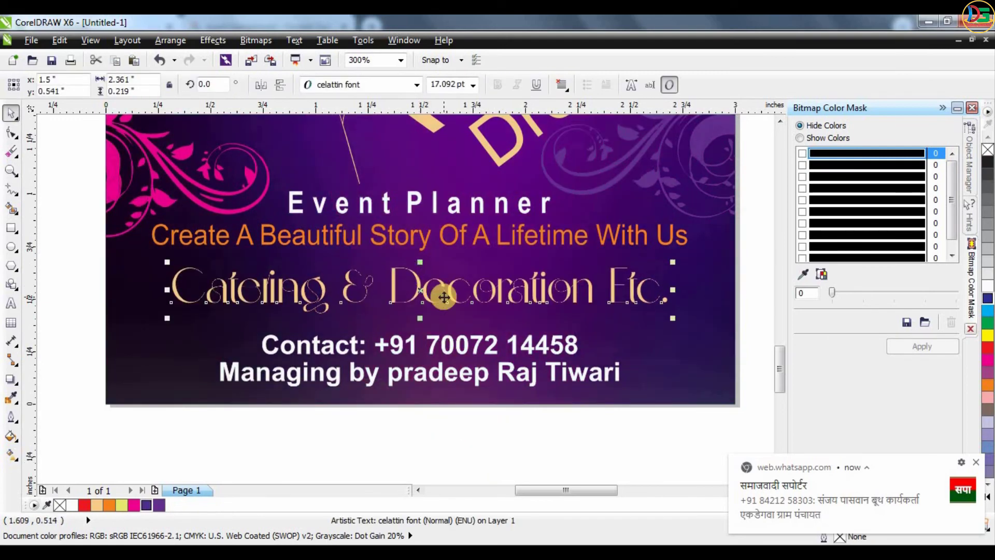
pyautogui.press('Up')
pyautogui.press('Up')
pyautogui.press('Up')
pyautogui.press('Up')
pyautogui.press('Up')
pyautogui.press('Up')
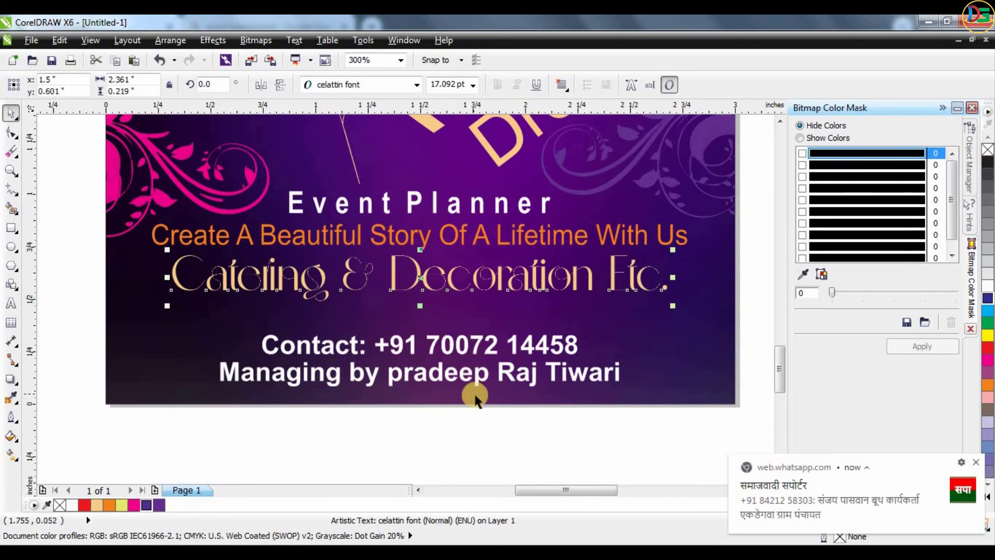
pyautogui.press('Down')
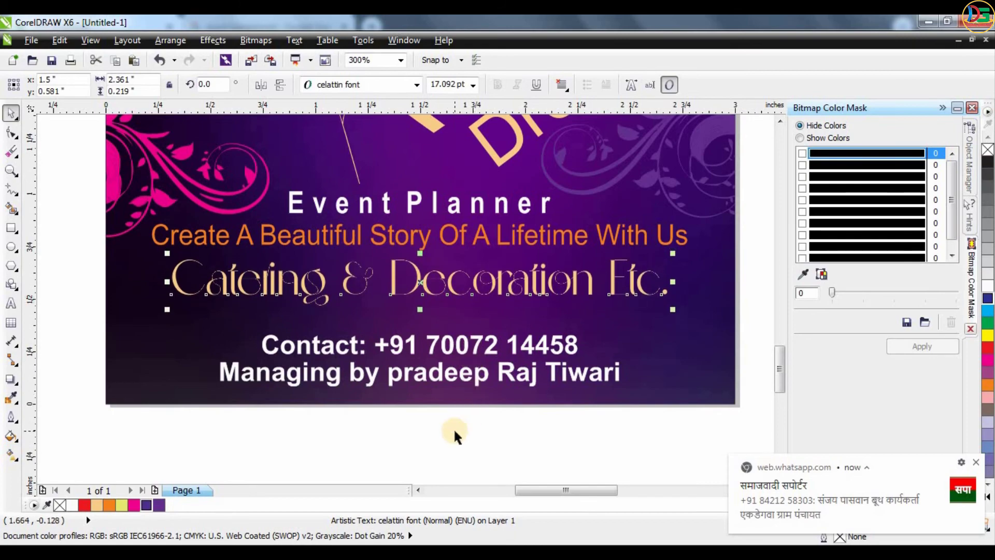
pyautogui.scroll(-3, 453, 428)
pyautogui.press('Escape')
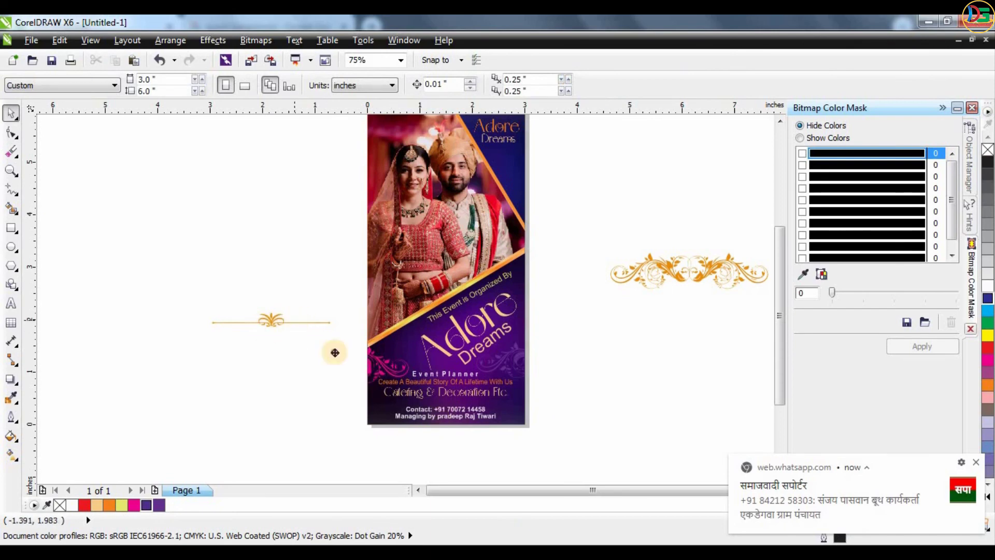
# Place an ornament on the flyer, colour it purple, shrink it and set it just above the Contact line
pyautogui.moveTo(335, 352); pyautogui.dragTo(467, 420)
pyautogui.scroll(3, 466, 420)
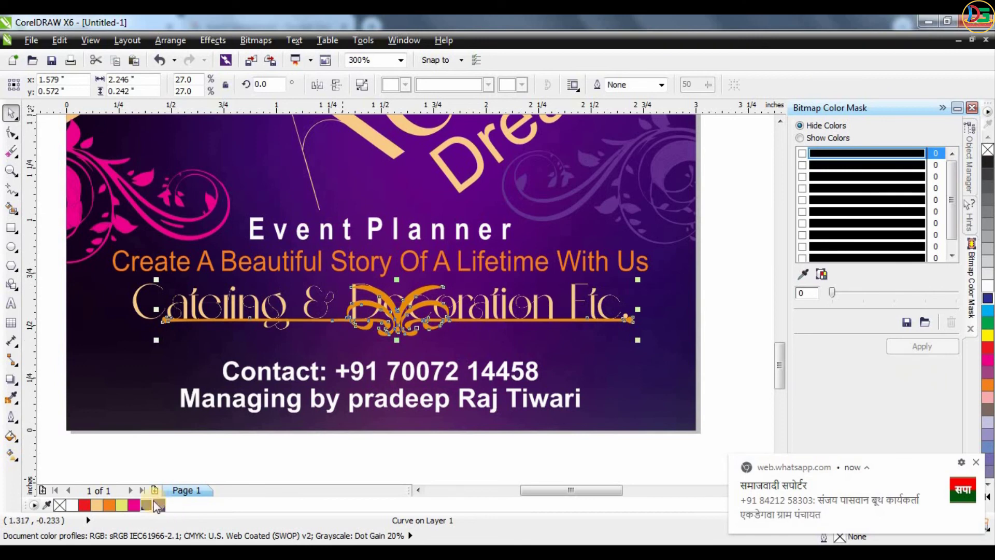
pyautogui.click(159, 504)
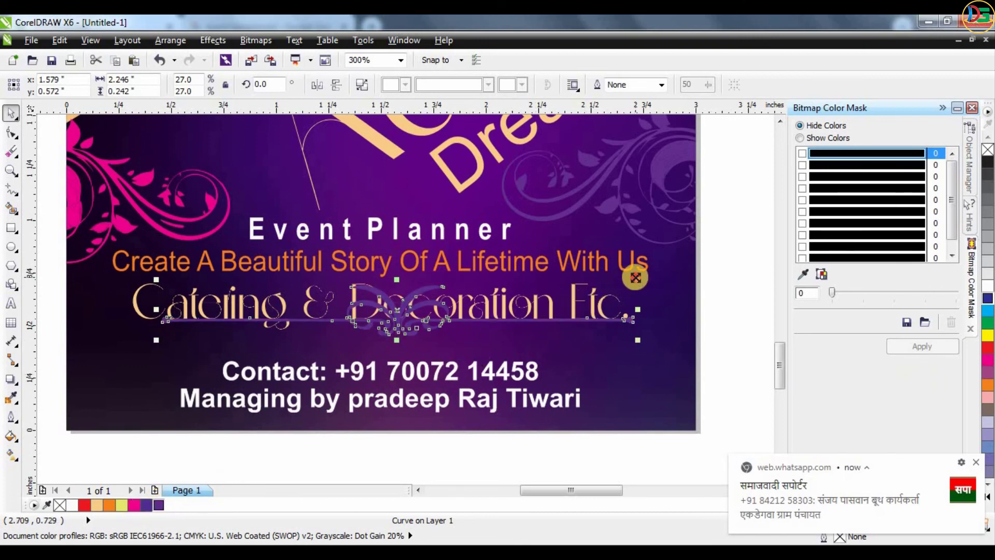
pyautogui.moveTo(637, 280); pyautogui.dragTo(593, 284)
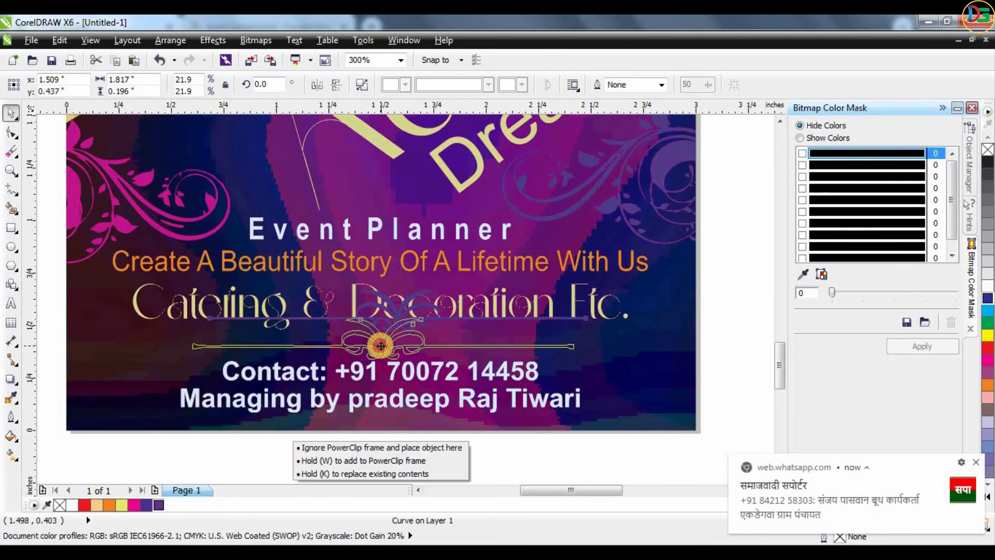
pyautogui.moveTo(389, 330); pyautogui.dragTo(375, 359)
pyautogui.moveTo(541, 311); pyautogui.dragTo(511, 306)
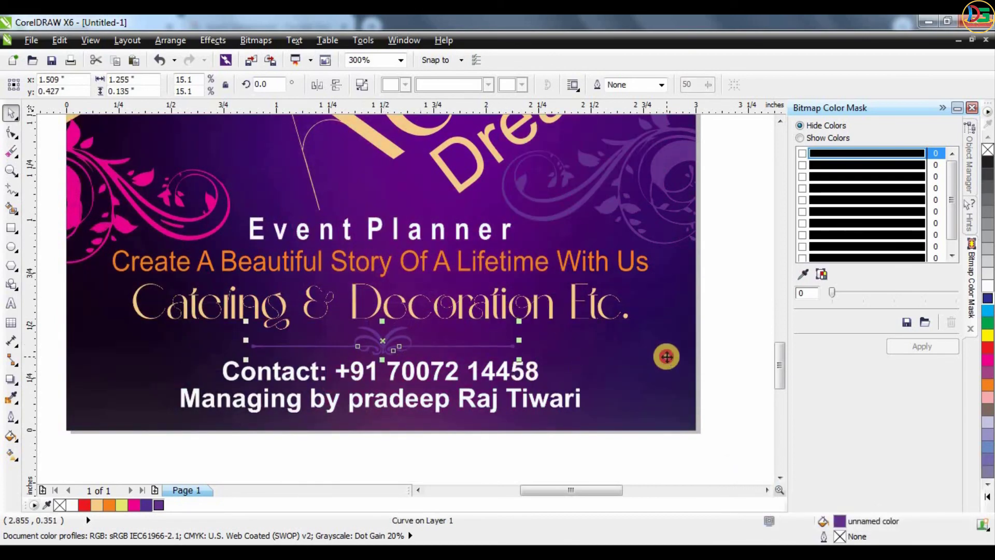
pyautogui.keyDown('shift'); pyautogui.click(613, 432); pyautogui.keyUp('shift')
pyautogui.scroll(-2, 582, 470)
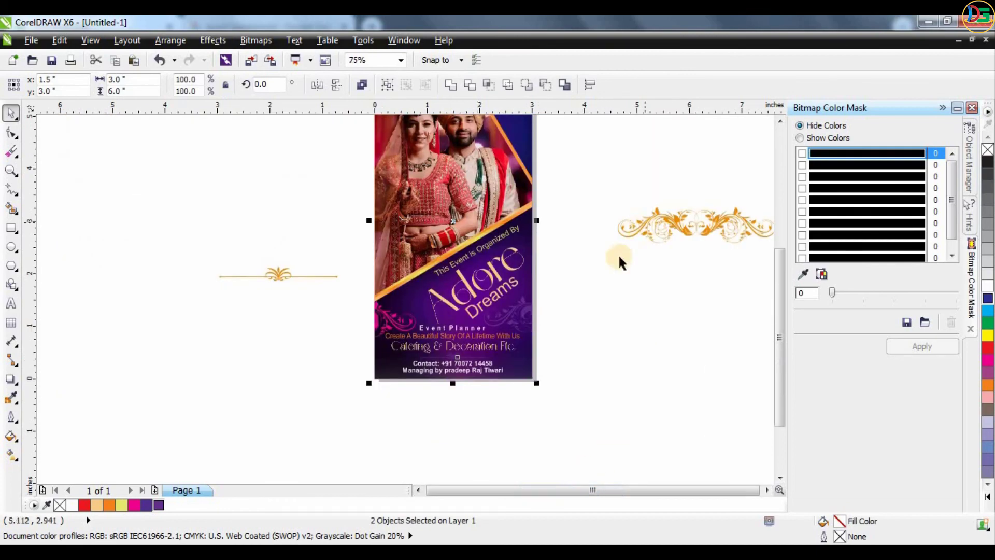
pyautogui.scroll(-1, 608, 179)
pyautogui.scroll(1, 593, 134)
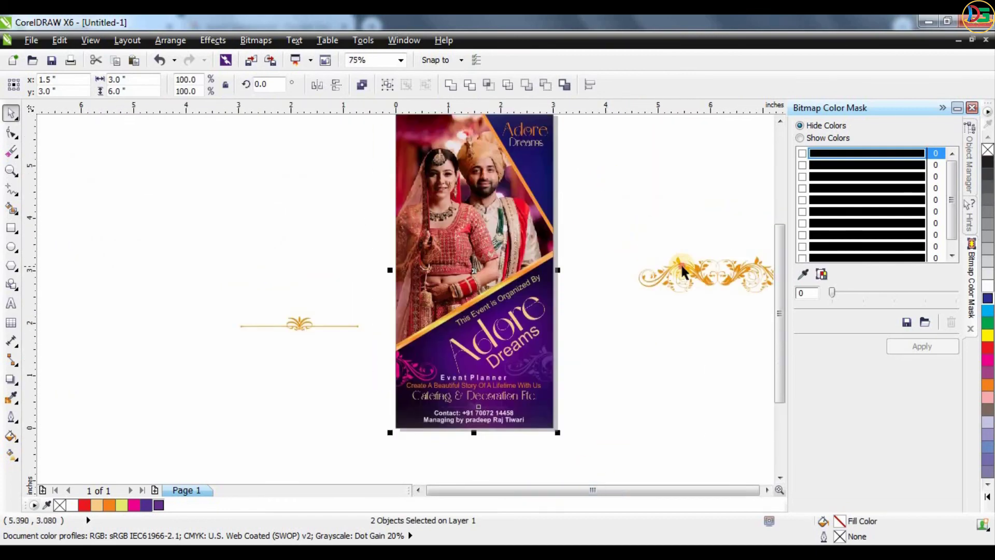
# Rotate the large gold swirl upright and position it against the flyer's right edge
pyautogui.moveTo(680, 263); pyautogui.dragTo(621, 175)
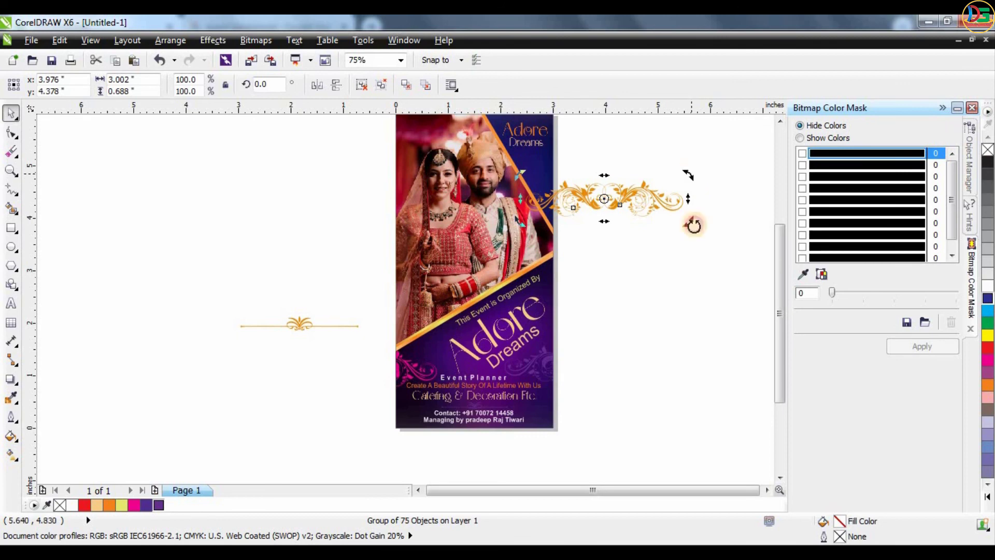
pyautogui.moveTo(689, 222); pyautogui.dragTo(673, 234)
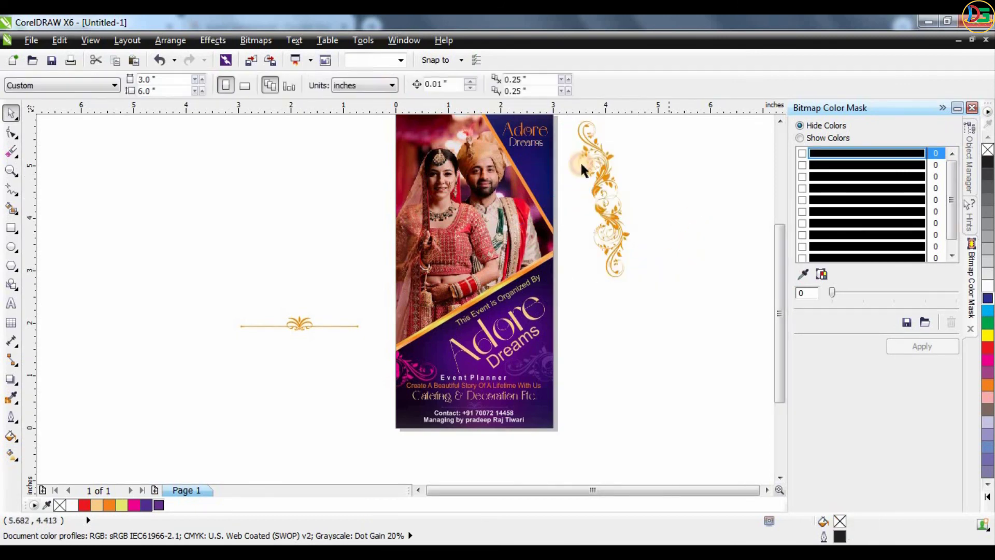
pyautogui.moveTo(602, 171)
pyautogui.mouseDown()
pyautogui.moveTo(557, 204)
pyautogui.moveTo(560, 195)
pyautogui.mouseUp()
pyautogui.scroll(2, 575, 257)
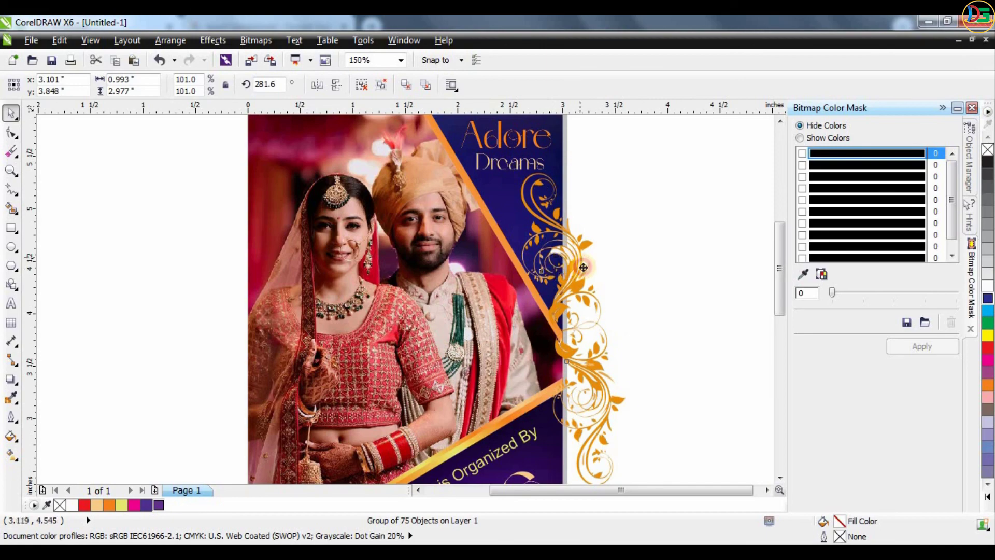
pyautogui.moveTo(576, 257); pyautogui.dragTo(581, 264)
# Color the swirl purple and PowerClip it inside the flyer
pyautogui.click(159, 505)
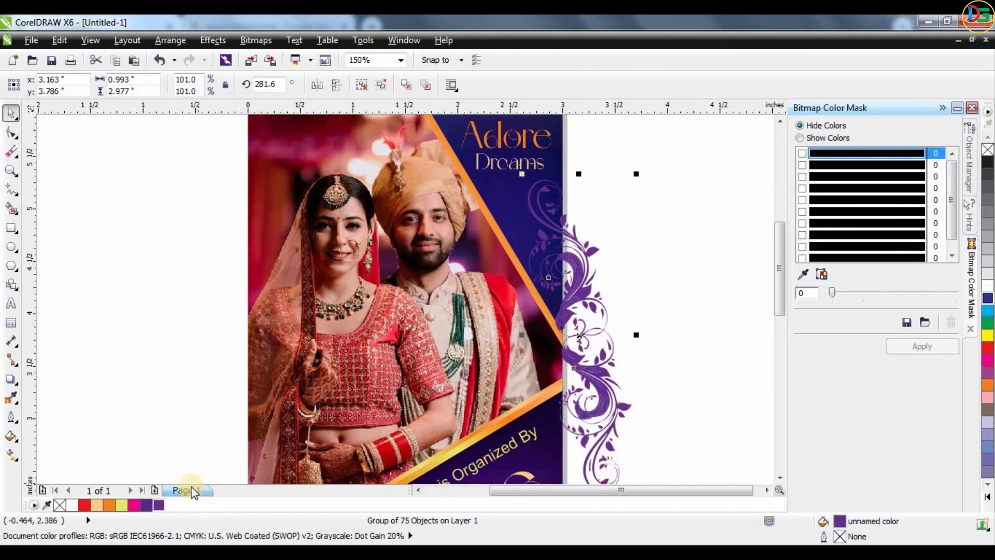
pyautogui.rightClick(578, 282)
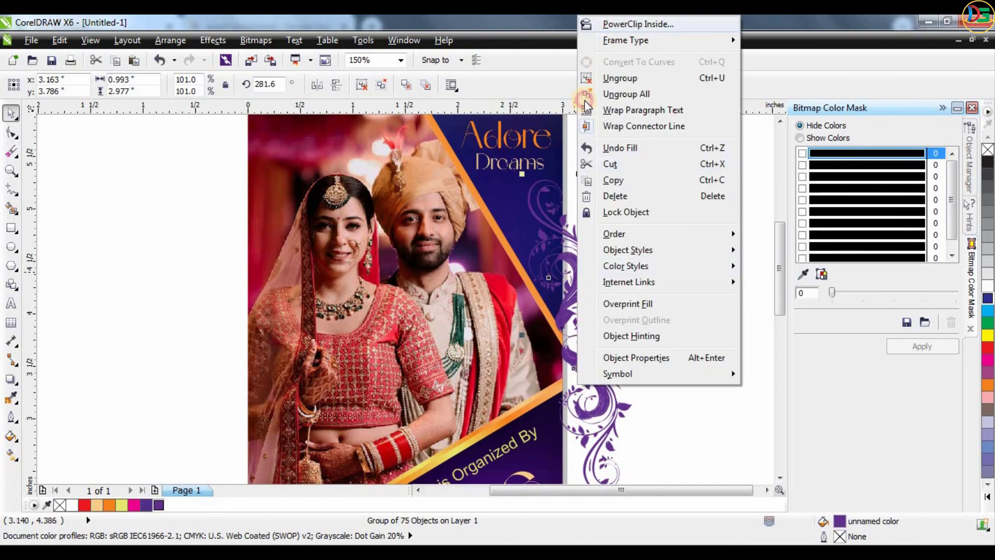
pyautogui.click(637, 24)
pyautogui.click(541, 163)
pyautogui.click(605, 194)
pyautogui.scroll(-2, 508, 284)
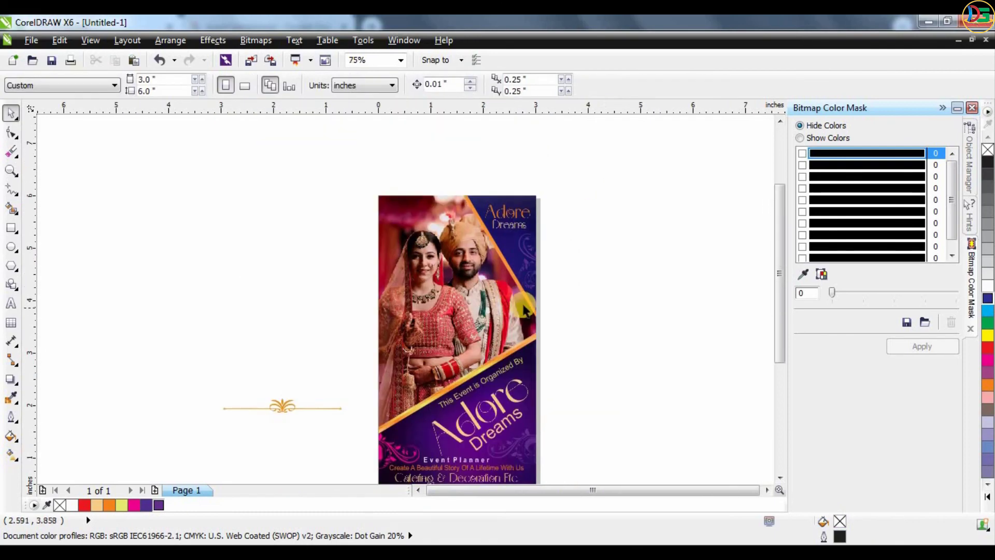
pyautogui.scroll(2, 524, 308)
# Check the flyer's clipped contents with Edit PowerClip, then finish editing
pyautogui.click(540, 302)
pyautogui.scroll(-2, 355, 296)
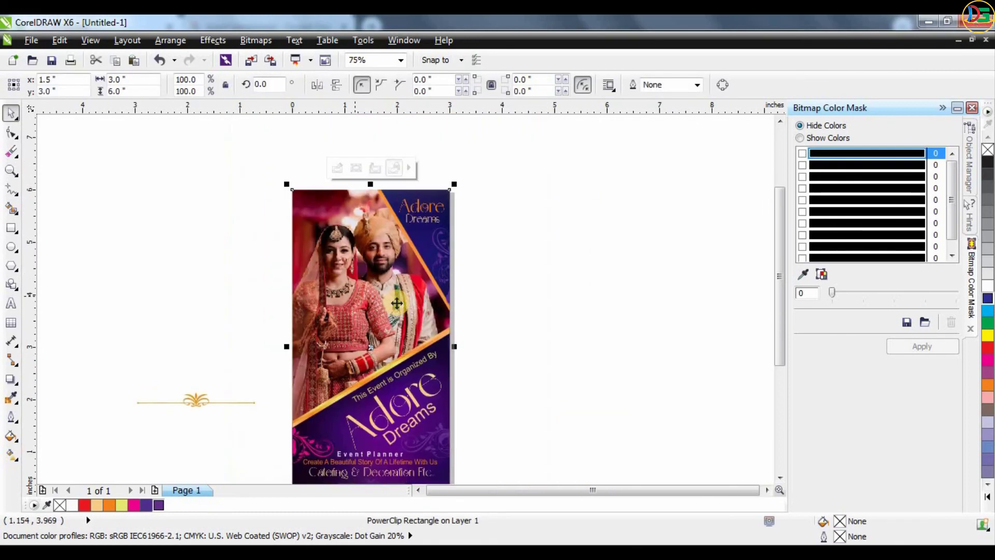
pyautogui.click(338, 168)
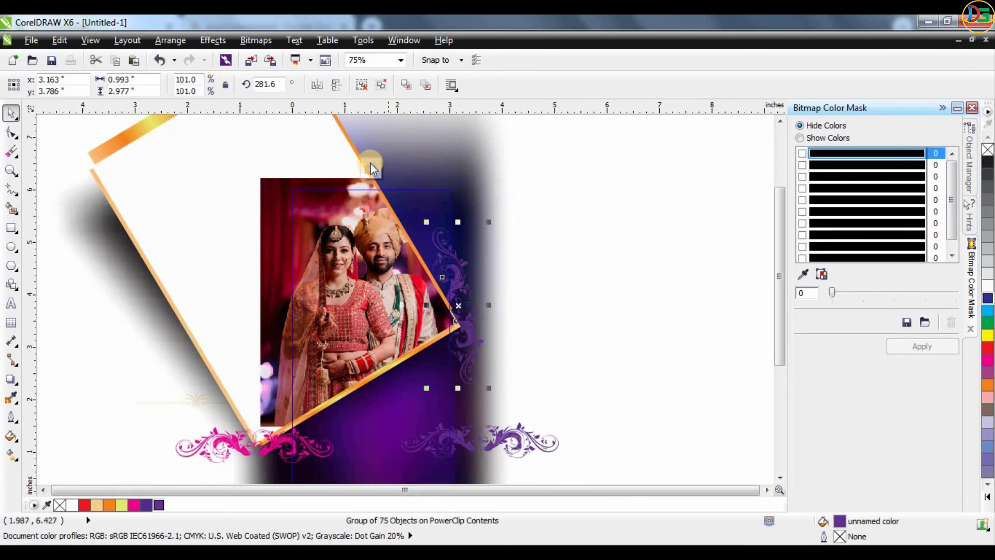
pyautogui.keyDown('ctrl'); pyautogui.click(586, 179); pyautogui.keyUp('ctrl')
pyautogui.click(191, 352)
# Select the spare divider ornament beside the flyer and press Escape to get rid of it
pyautogui.click(202, 400)
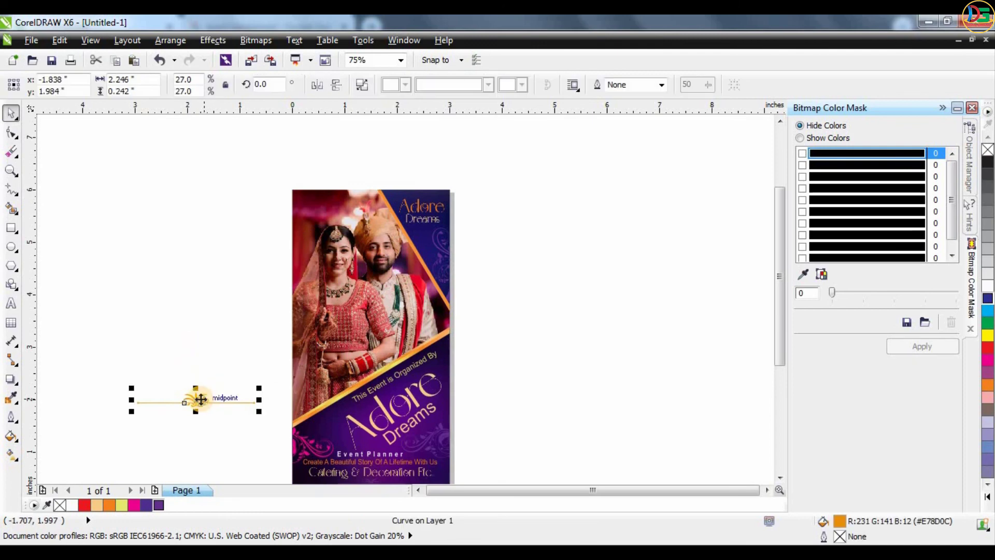
pyautogui.press('Escape')
pyautogui.scroll(-1, 407, 370)
pyautogui.scroll(1, 409, 384)
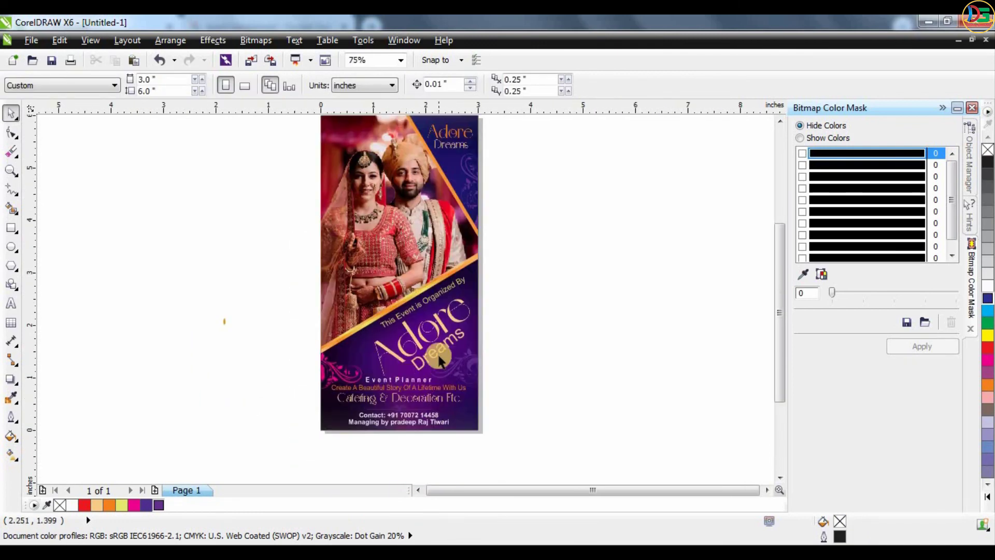
# Try white on the Adore title
pyautogui.scroll(1, 440, 355)
pyautogui.scroll(-1, 424, 342)
pyautogui.scroll(2, 409, 311)
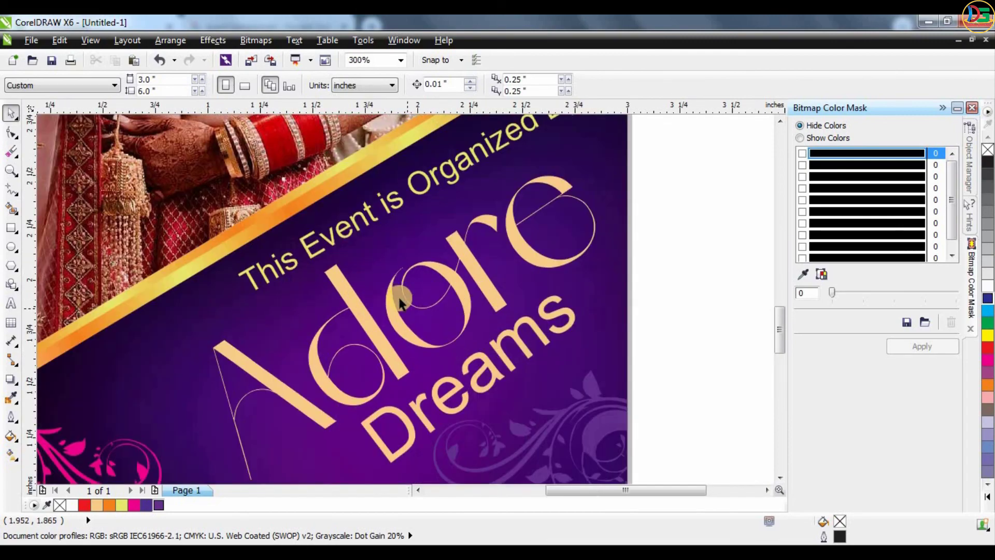
pyautogui.scroll(-1, 381, 303)
pyautogui.click(374, 314)
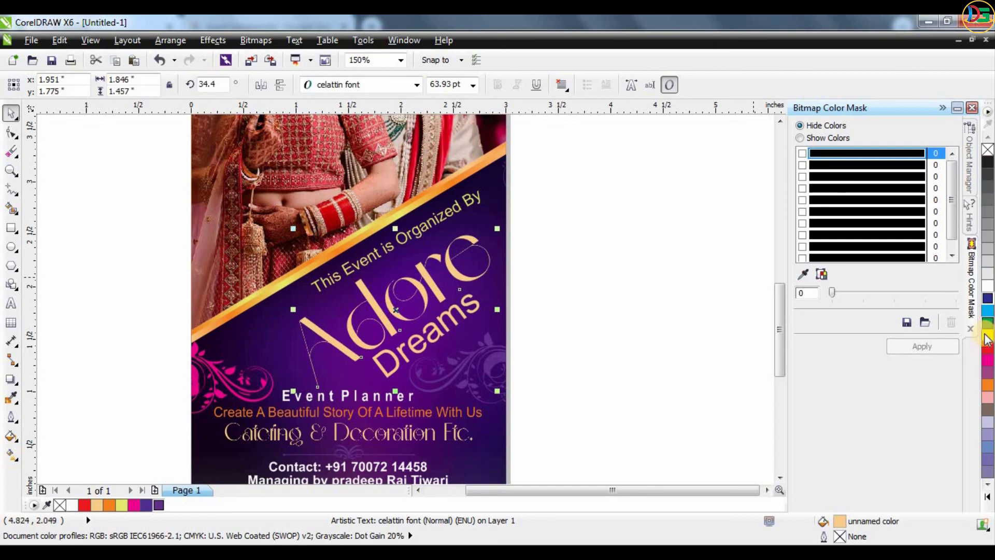
pyautogui.click(987, 288)
pyautogui.click(714, 274)
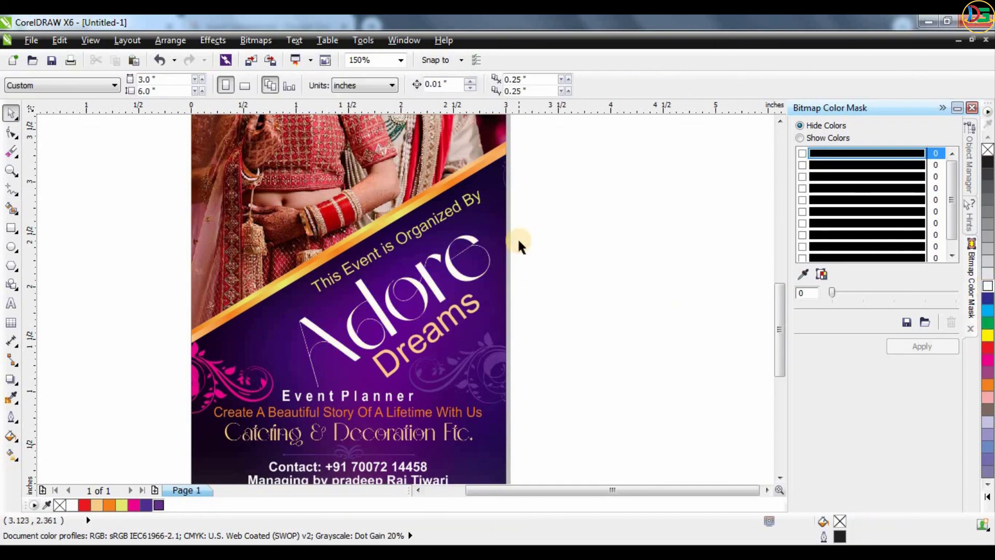
# Keep the Adore title orange, undoing a trial pink color
pyautogui.scroll(-2, 517, 237)
pyautogui.scroll(2, 462, 262)
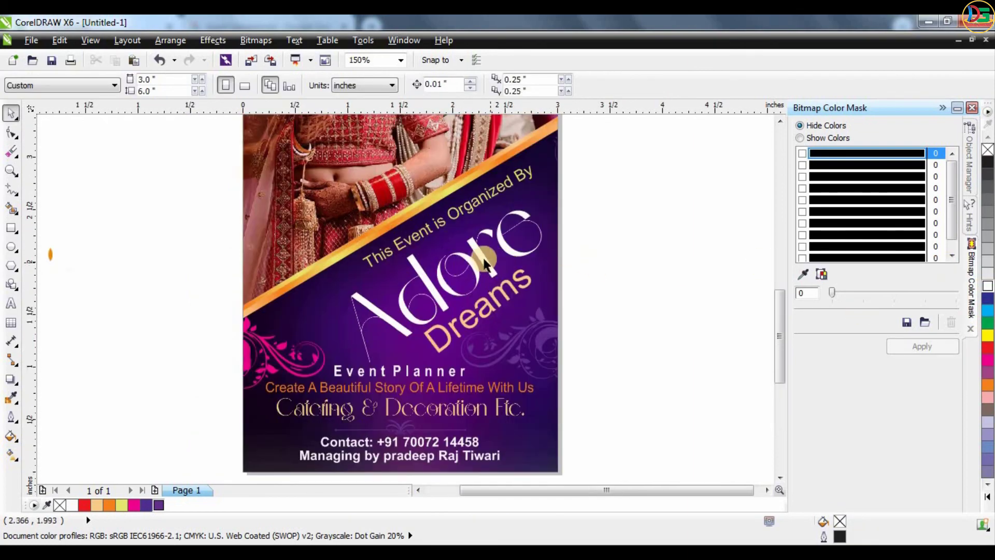
pyautogui.click(474, 253)
pyautogui.click(109, 505)
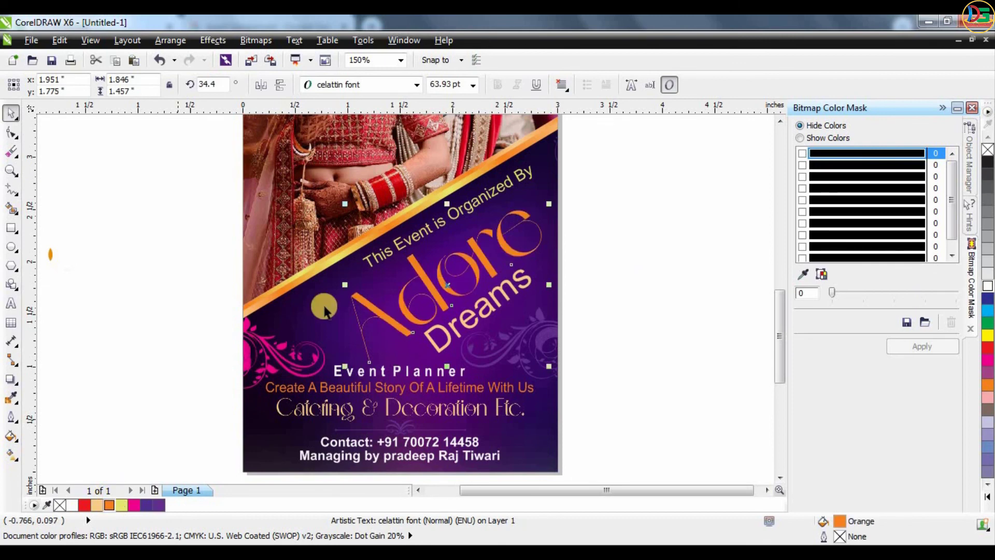
pyautogui.click(988, 398)
pyautogui.hotkey('ctrl', 'z')
pyautogui.press('Escape')
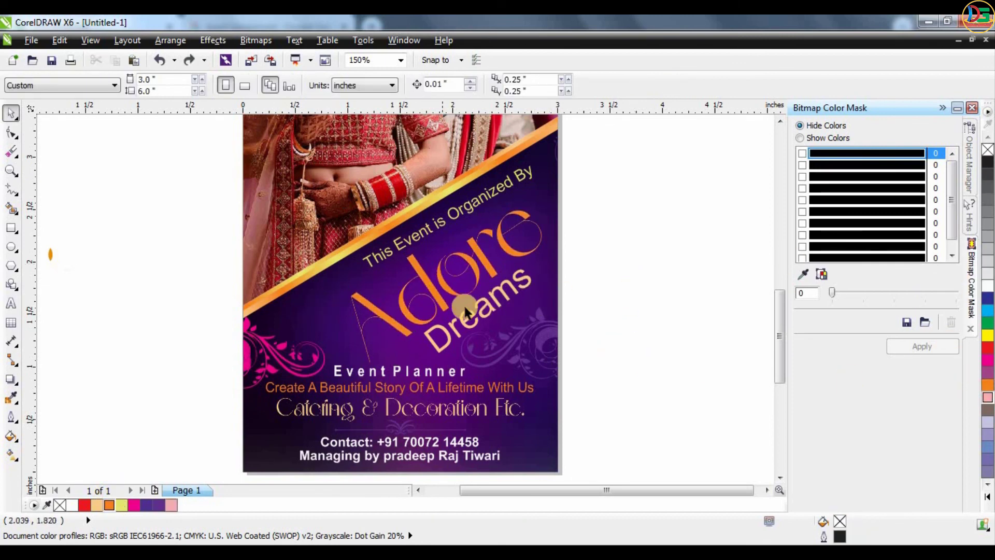
pyautogui.scroll(1, 464, 305)
# Make the Dreams title white after trying pink, and nudge it slightly upward
pyautogui.click(510, 303)
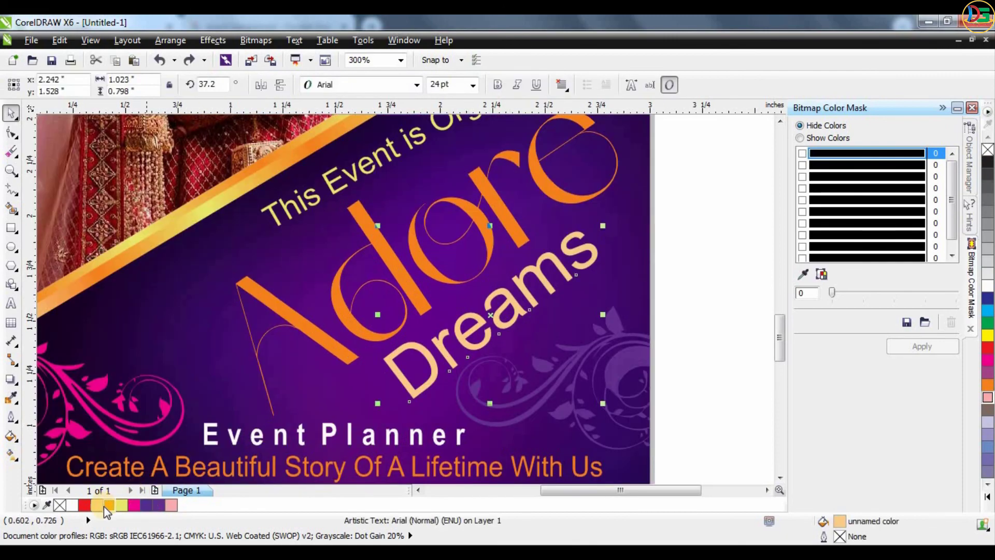
pyautogui.click(172, 505)
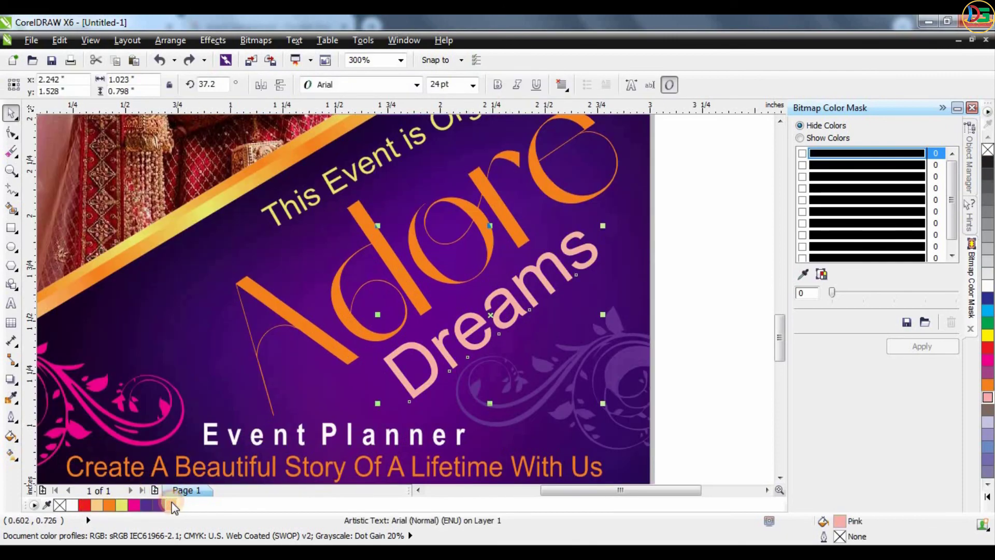
pyautogui.click(72, 505)
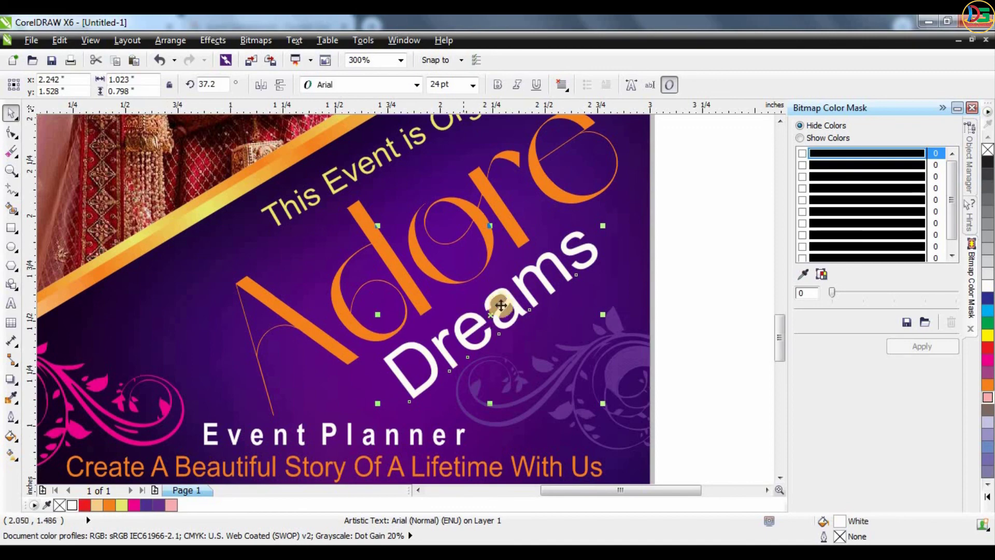
pyautogui.moveTo(511, 296); pyautogui.dragTo(511, 289)
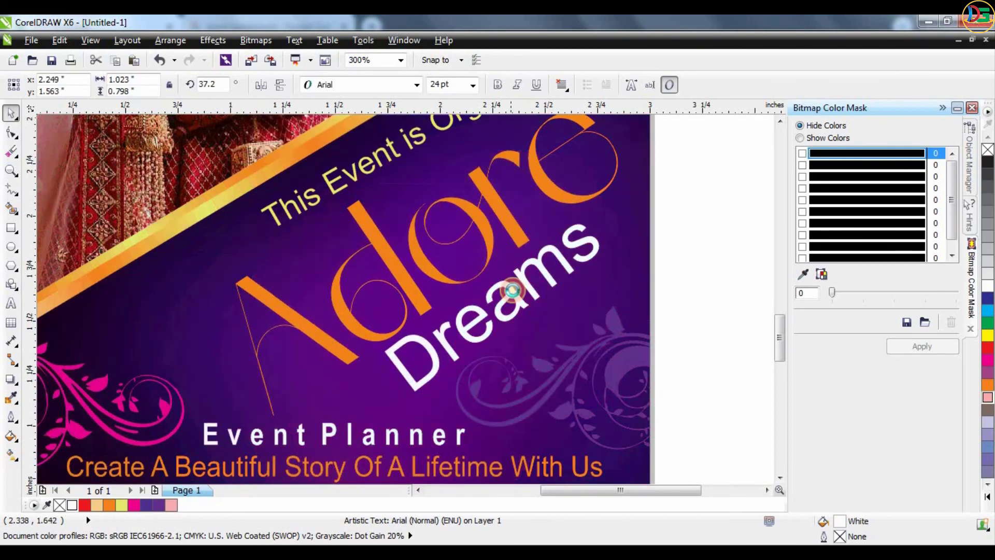
pyautogui.scroll(-4, 511, 289)
pyautogui.click(688, 276)
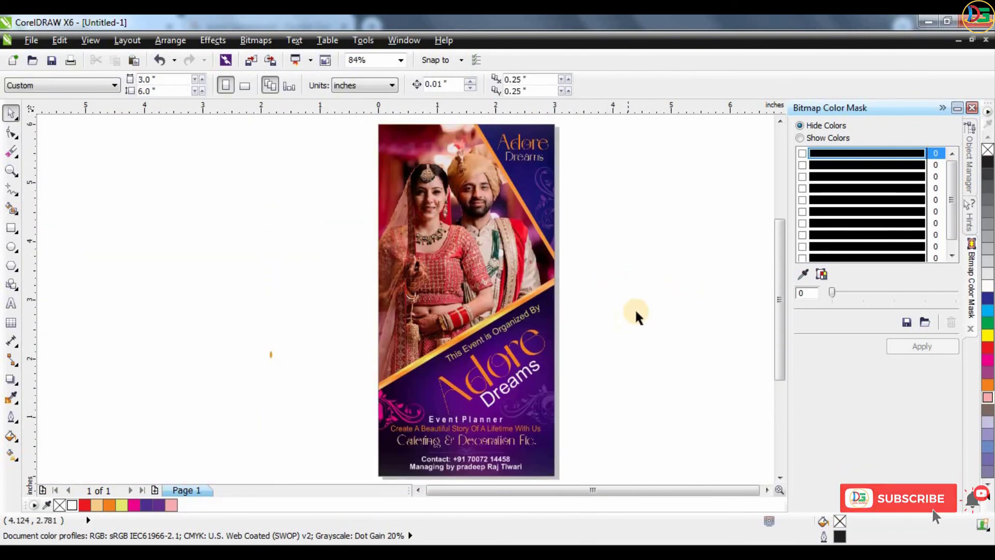
pyautogui.click(934, 528)
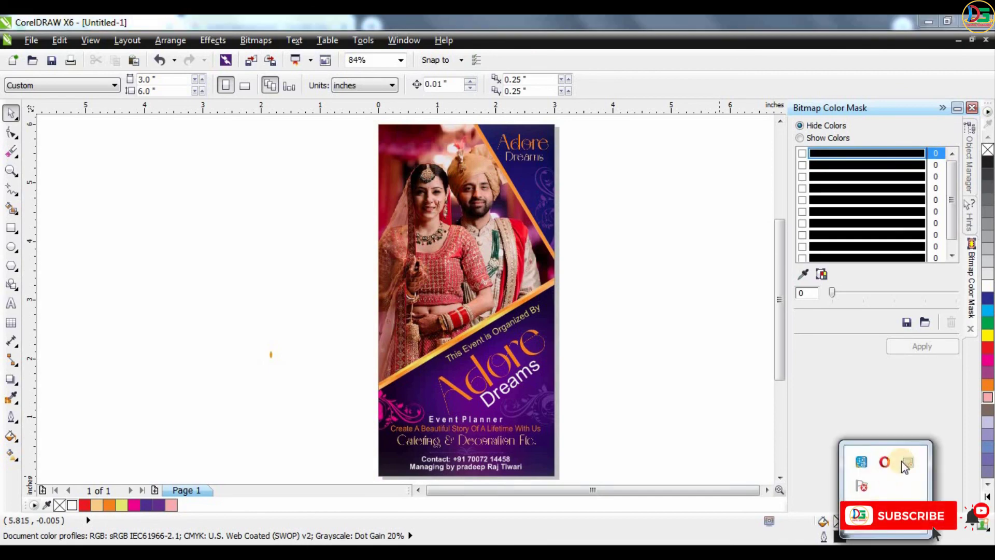